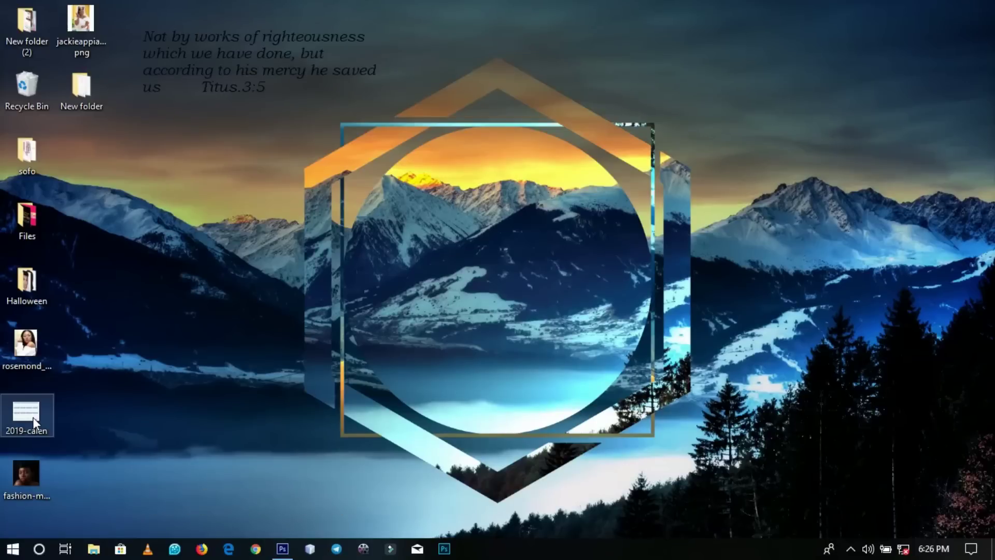
# - Switch to Photoshop and create a new white A3 document, 297 × 420 mm at 300 pixels/inch in RGB Color
pyautogui.click(283, 548)
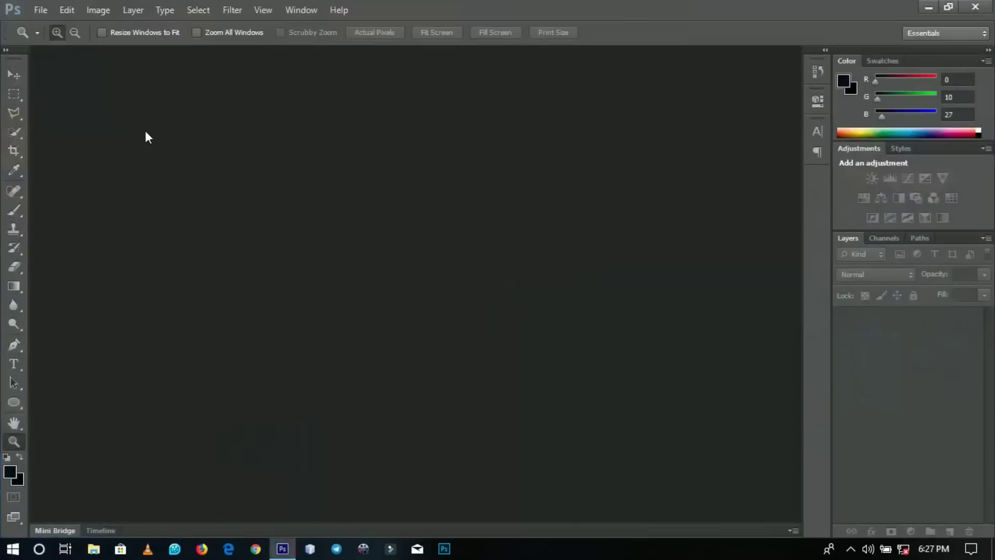
pyautogui.click(41, 10)
pyautogui.click(54, 26)
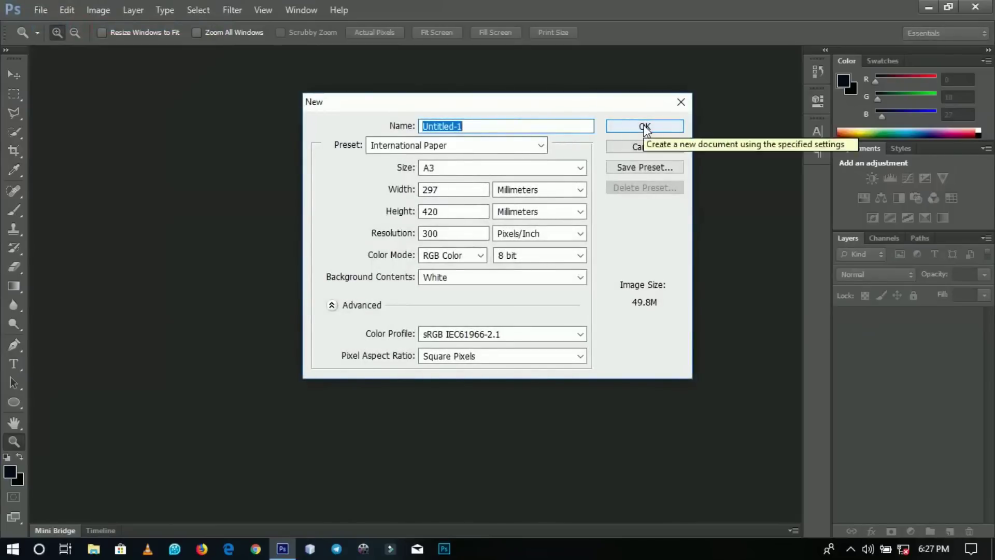
pyautogui.click(645, 127)
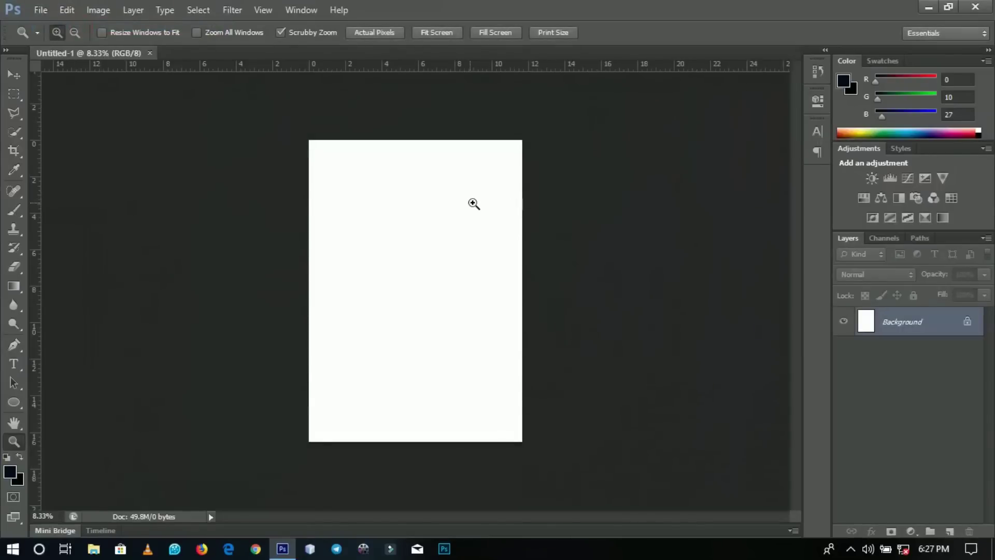
pyautogui.moveTo(474, 204); pyautogui.dragTo(500, 215)
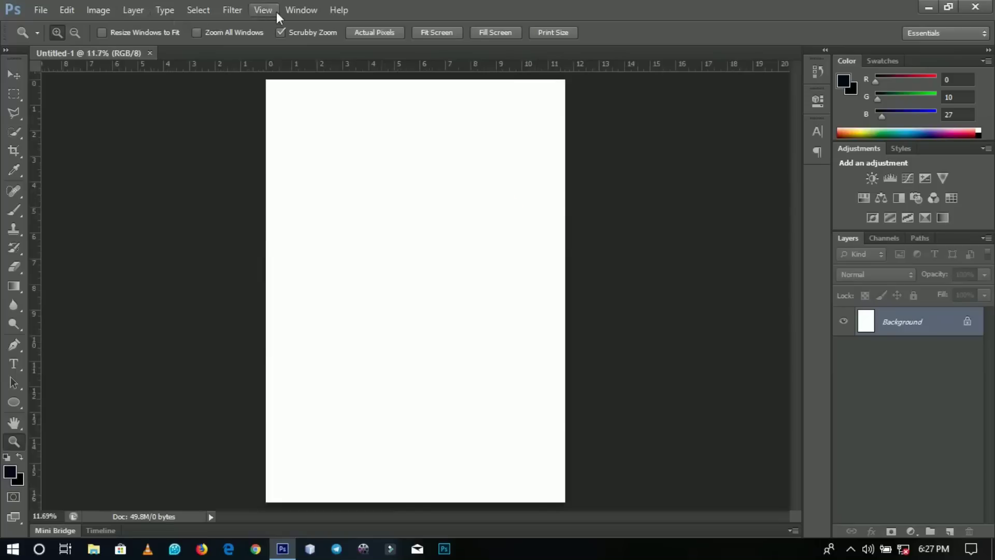
# - Add a vertical guide along the page's horizontal centre
pyautogui.click(265, 10)
pyautogui.click(279, 327)
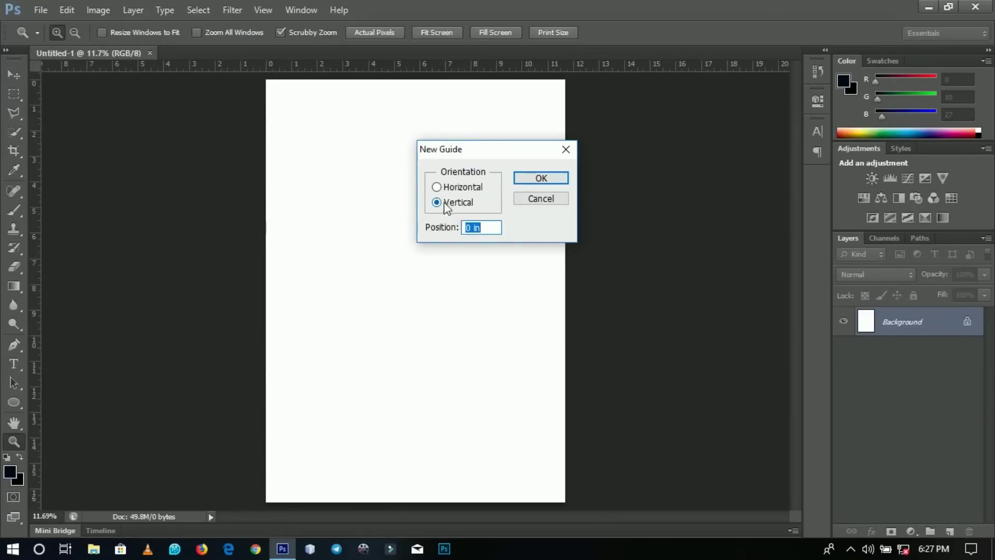
pyautogui.write('0')
pyautogui.click(524, 177)
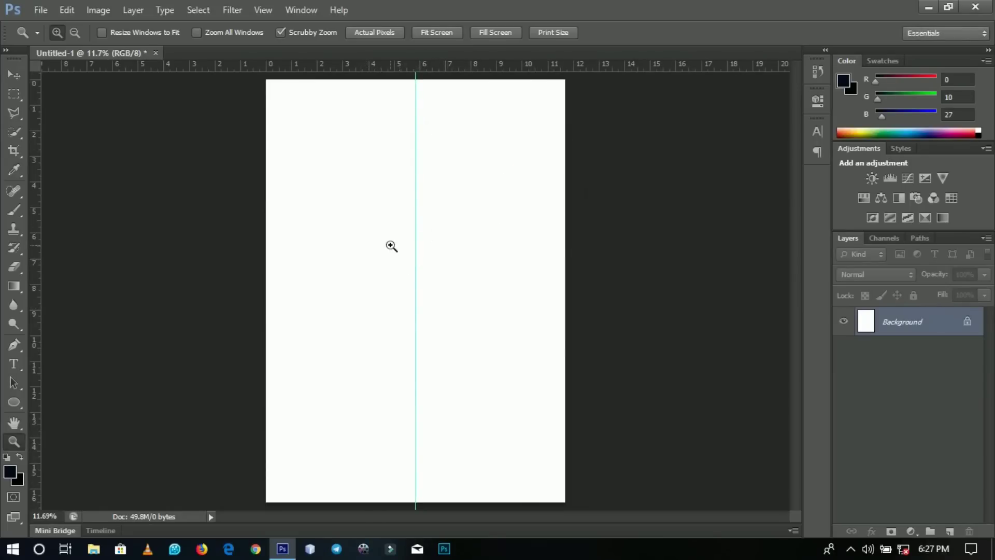
# - Draw a dark navy rectangle about 3662 × 2593 px covering the upper half of the page
pyautogui.click(14, 74)
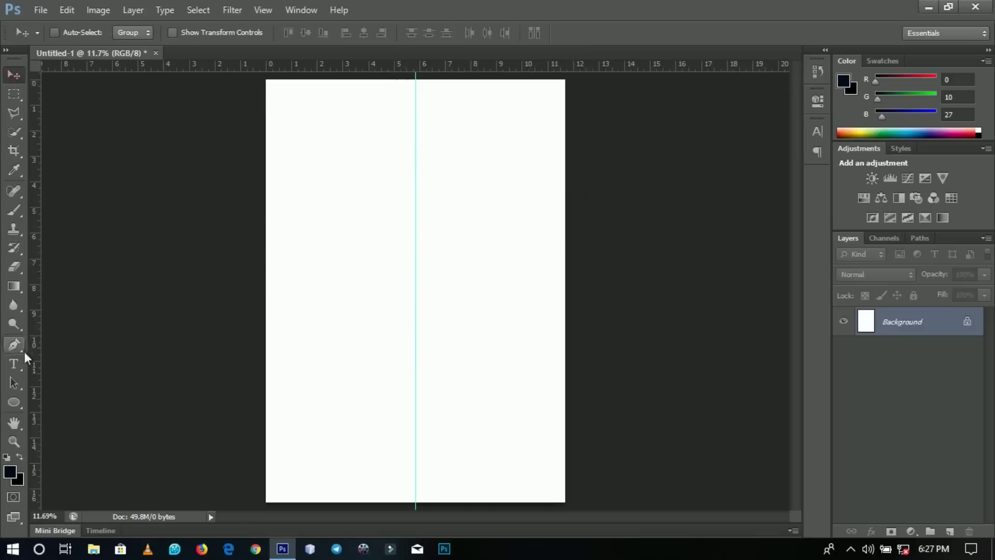
pyautogui.click(9, 405)
pyautogui.click(67, 404)
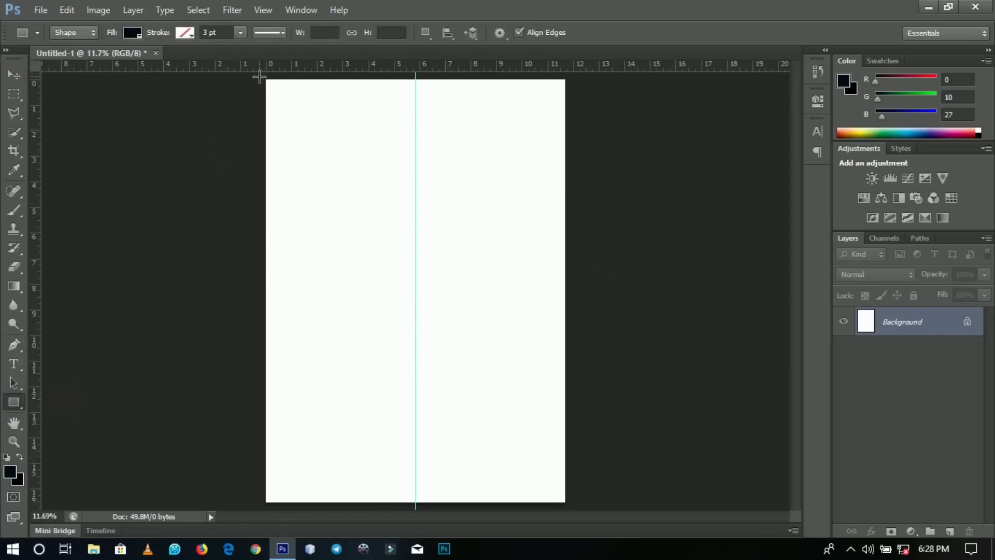
pyautogui.moveTo(259, 75); pyautogui.dragTo(572, 294)
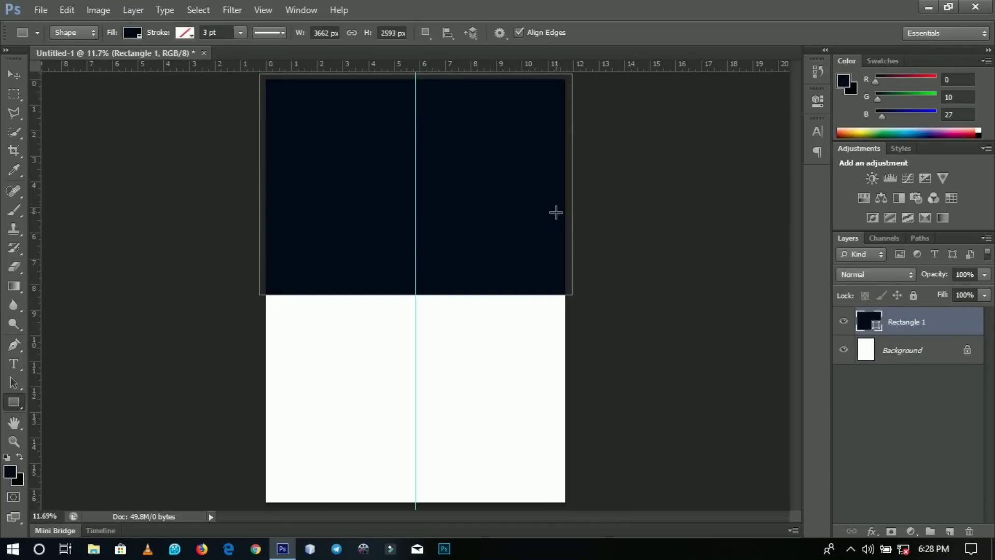
# - Check the hex code of the foreground colour used for the rectangle's fill
pyautogui.click(11, 471)
pyautogui.click(669, 421)
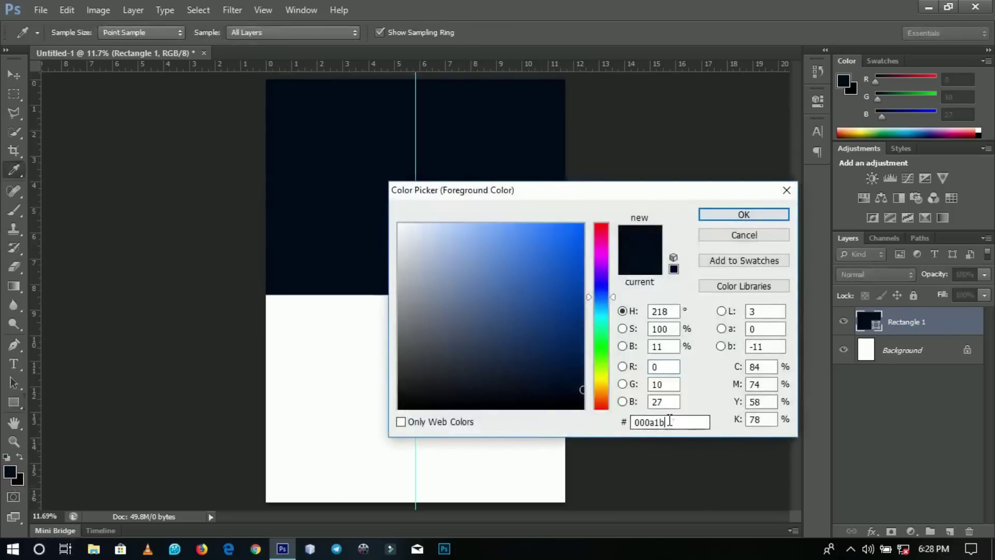
pyautogui.doubleClick(669, 421)
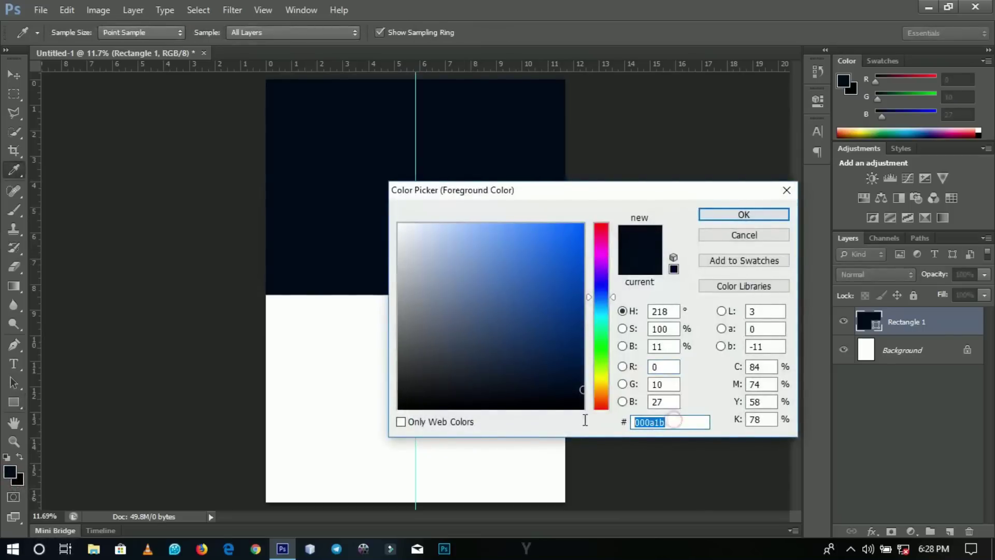
pyautogui.click(726, 215)
# - Draw a second dark navy rectangle about 3706 × 703 px as a strip along the page's bottom edge
pyautogui.press('v')
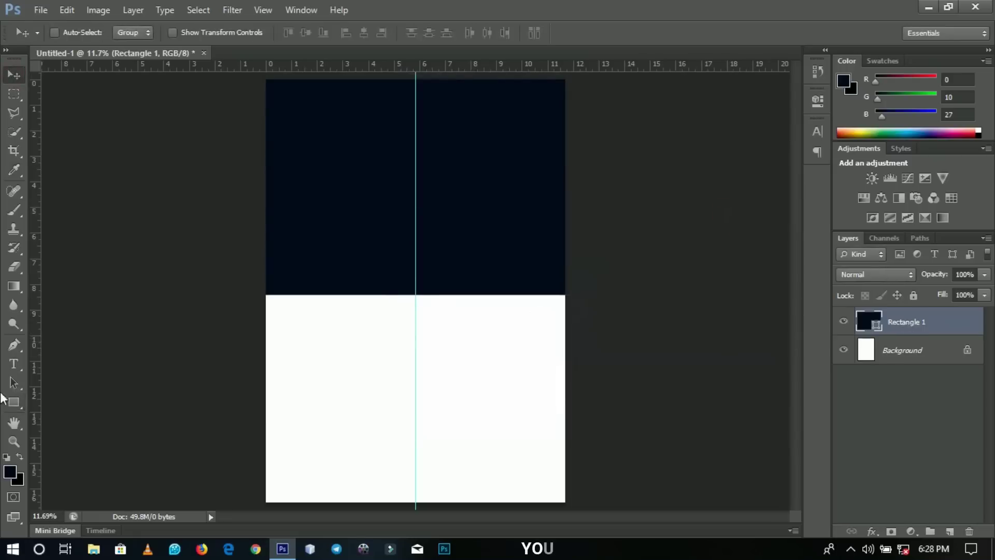
pyautogui.click(14, 403)
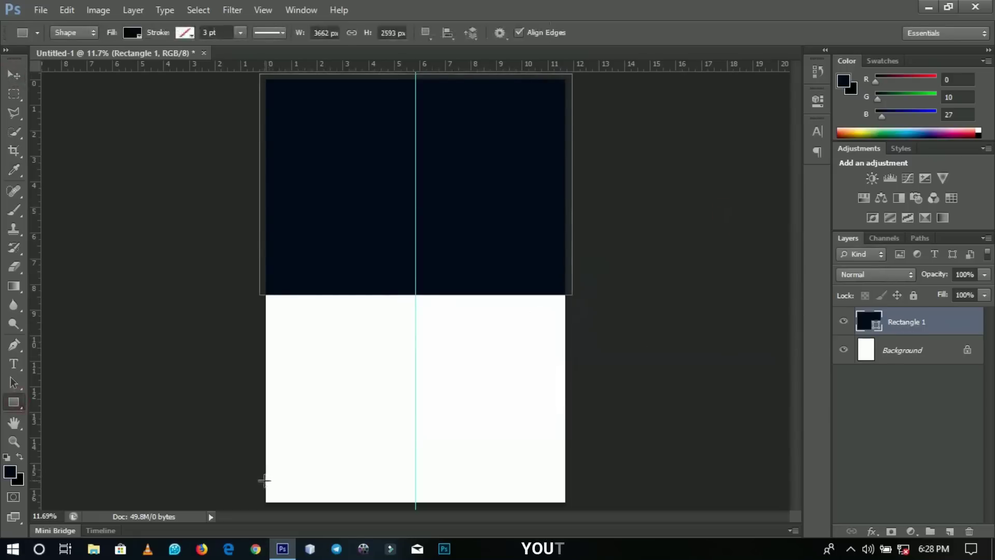
pyautogui.moveTo(255, 482); pyautogui.dragTo(573, 516)
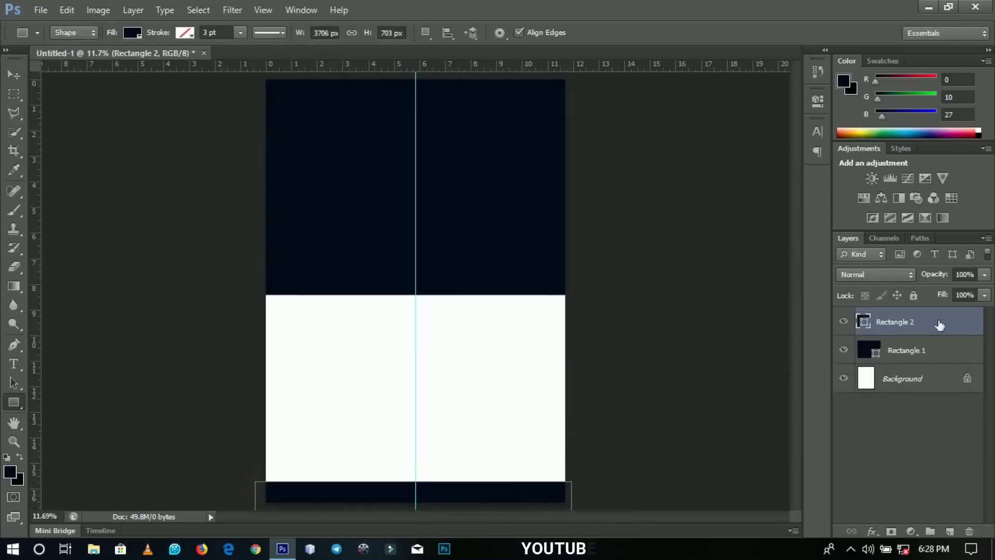
# - Rasterize the Rectangle 1 layer
pyautogui.click(908, 350)
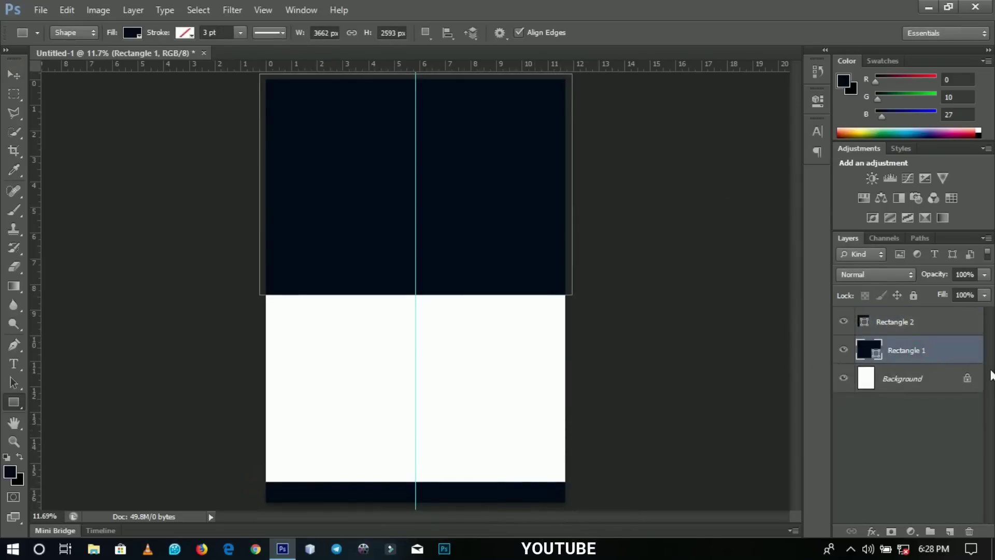
pyautogui.rightClick(912, 352)
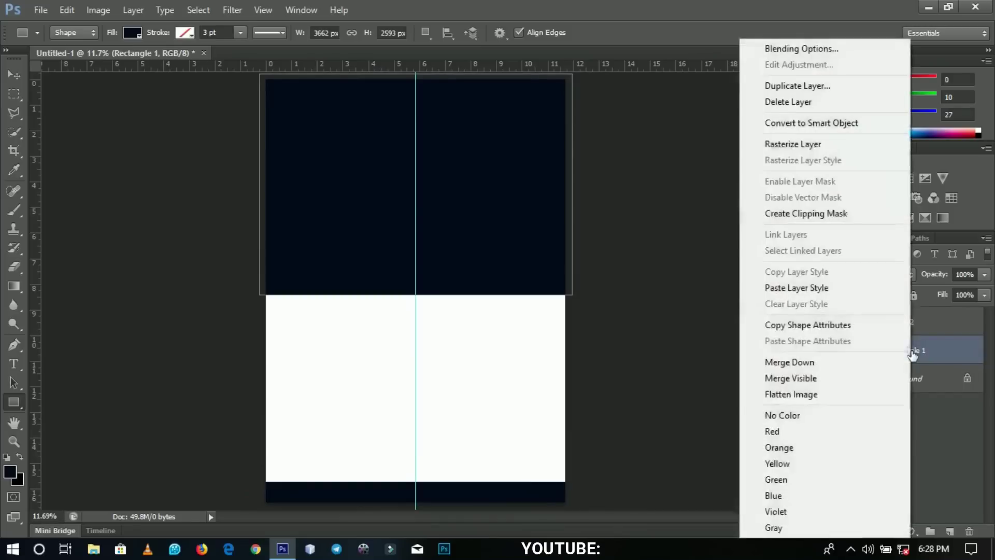
pyautogui.click(785, 143)
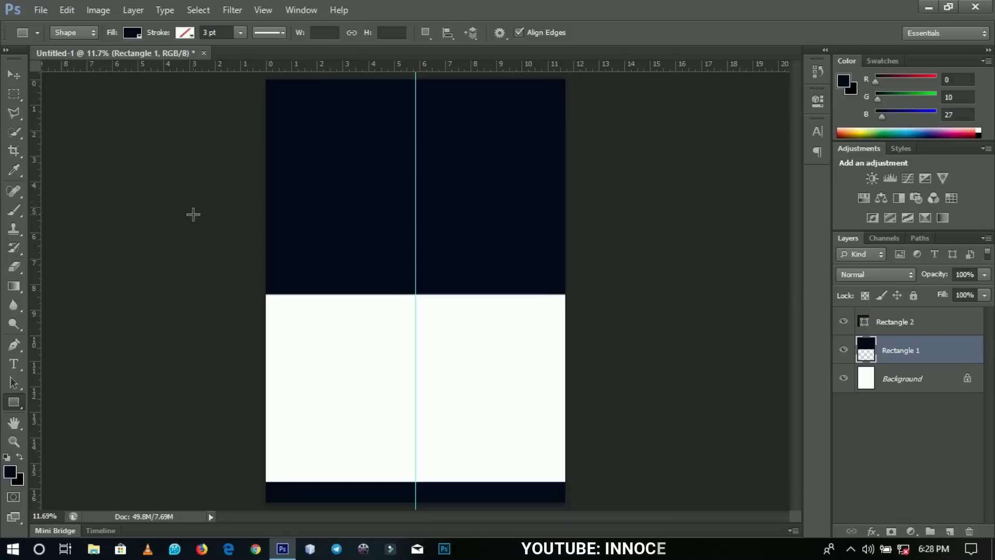
# - Cut the large rectangle's lower left part away with the Polygonal Lasso, leaving a diagonal step that starts at the centre guide
pyautogui.click(14, 111)
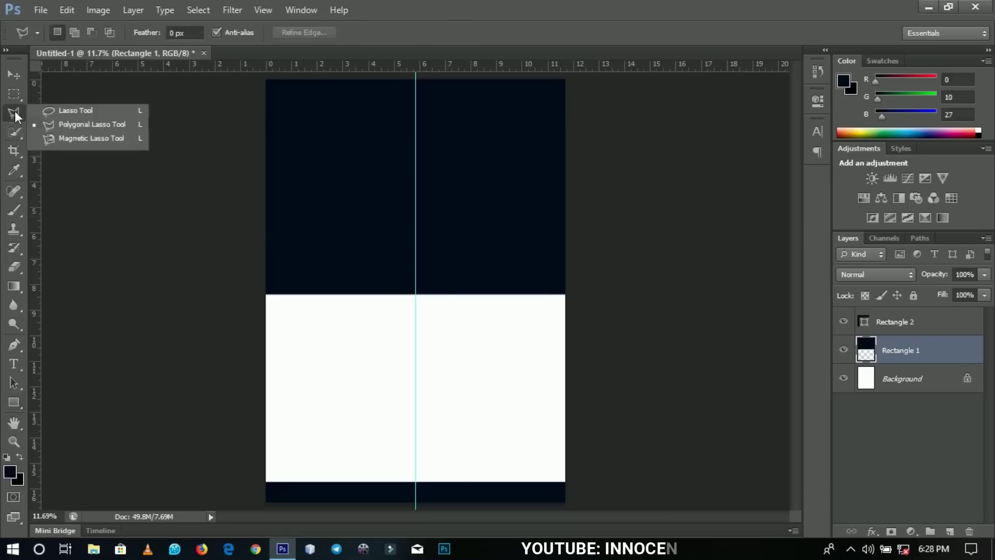
pyautogui.click(68, 125)
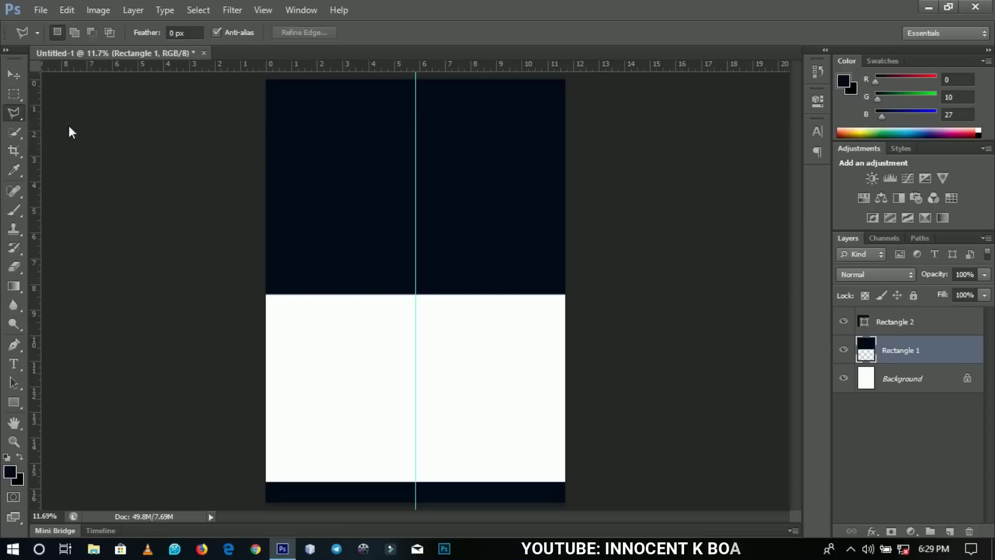
pyautogui.click(257, 263)
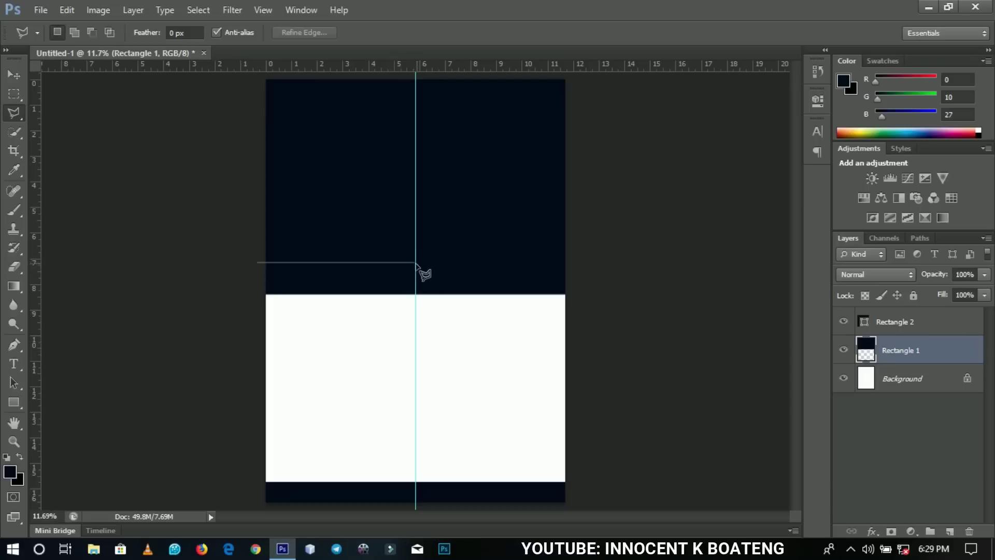
pyautogui.click(415, 263)
pyautogui.click(446, 293)
pyautogui.press('shift')
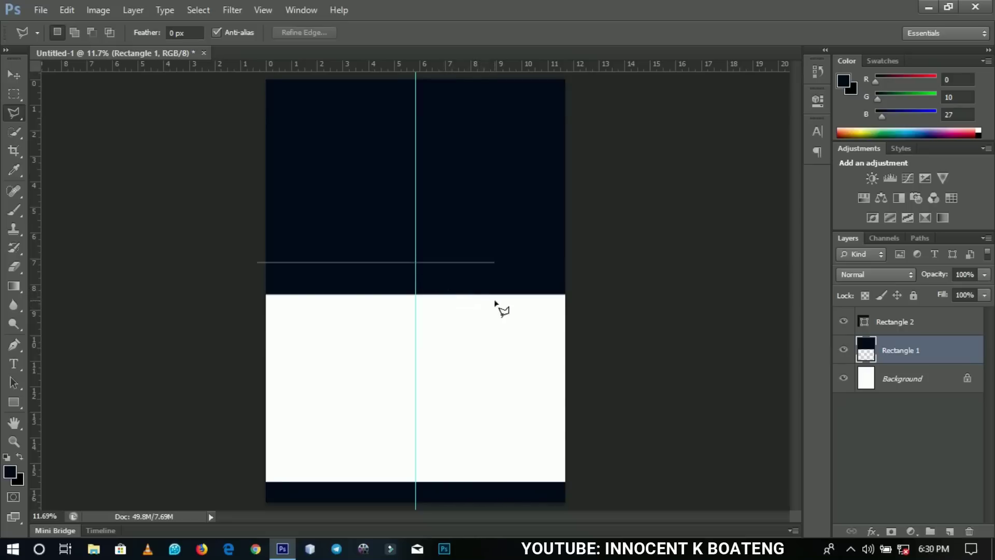
pyautogui.click(462, 308)
pyautogui.click(656, 334)
pyautogui.click(223, 324)
pyautogui.click(228, 246)
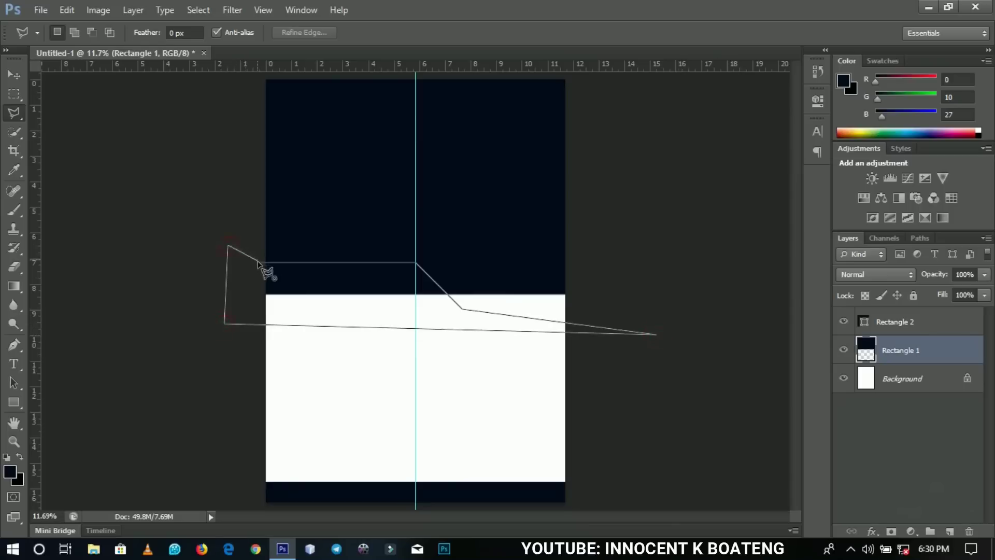
pyautogui.click(258, 263)
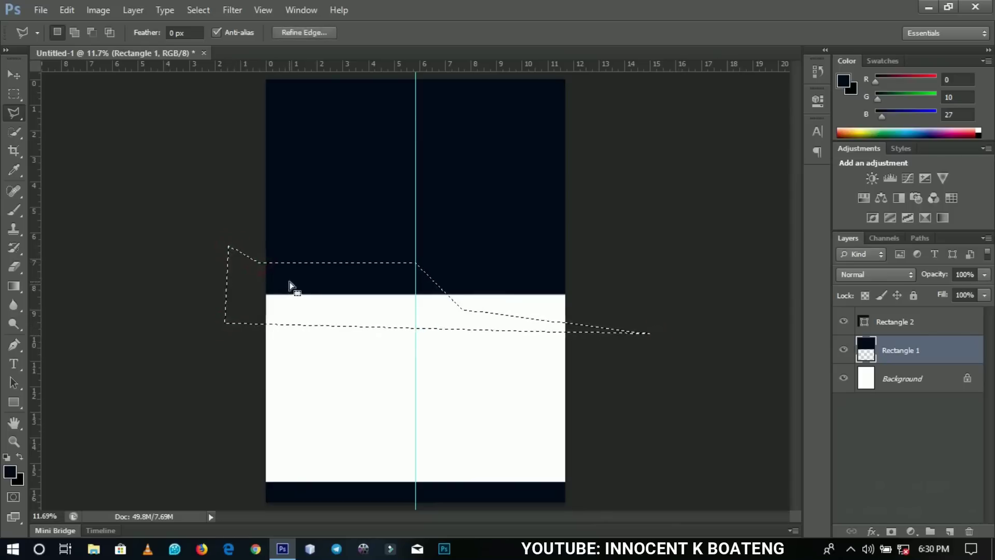
pyautogui.press('Delete')
pyautogui.hotkey('ctrl', 'd')
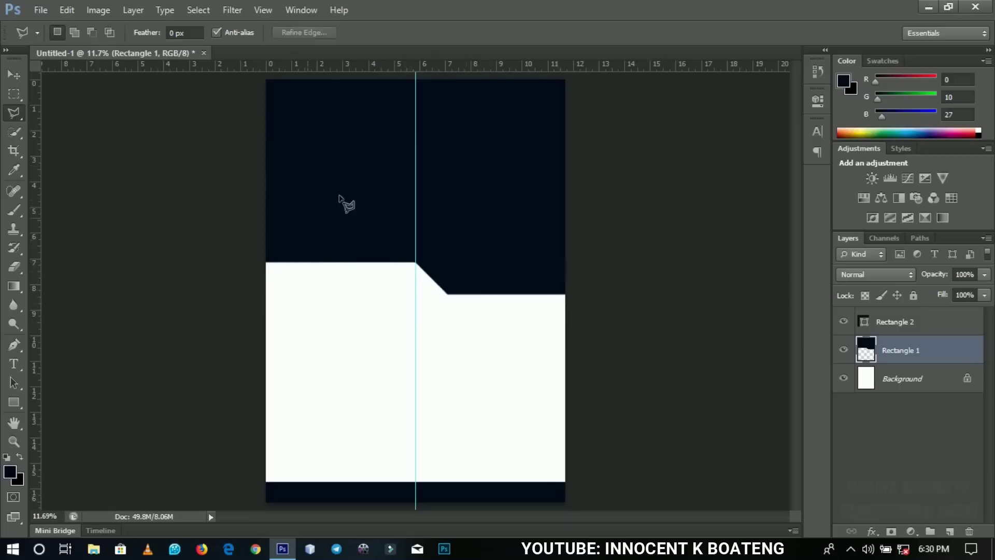
# - Select the Rectangle 2 layer and open the 2019-calendar image from the desktop as a separate document
pyautogui.press('v')
pyautogui.click(904, 322)
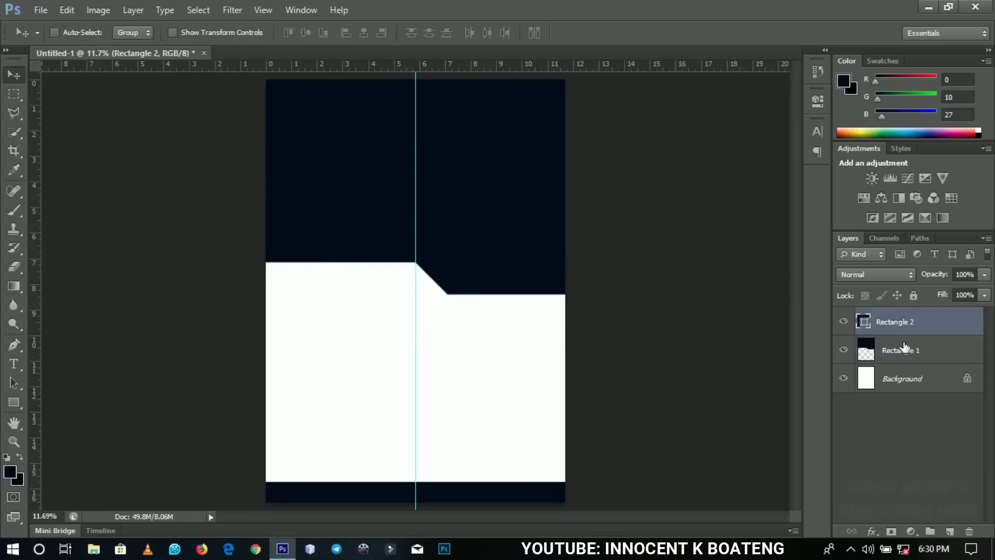
pyautogui.click(929, 7)
pyautogui.moveTo(922, 5); pyautogui.dragTo(629, 149)
pyautogui.moveTo(28, 415); pyautogui.dragTo(358, 211)
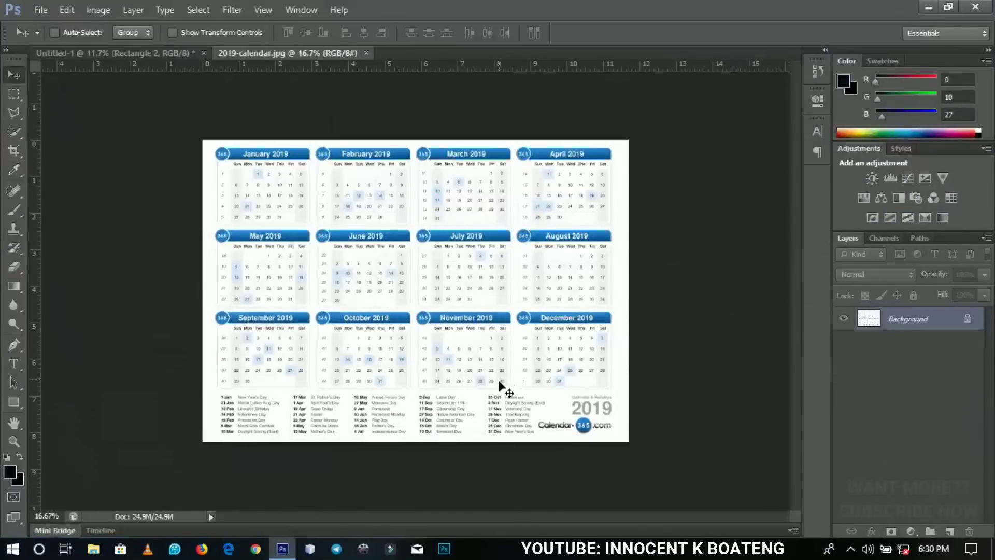
pyautogui.press('z')
pyautogui.click(595, 438)
pyautogui.click(595, 447)
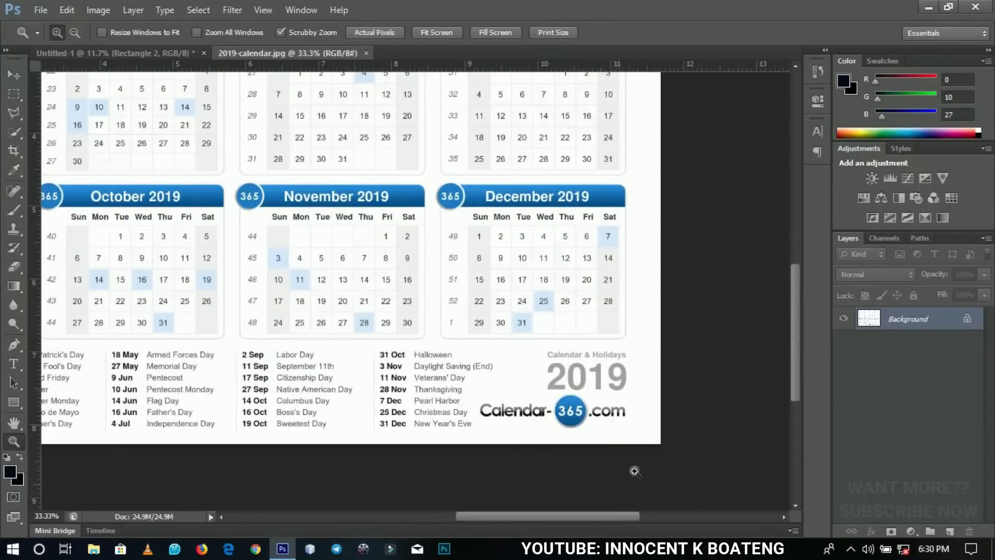
pyautogui.rightClick(290, 176)
pyautogui.click(320, 192)
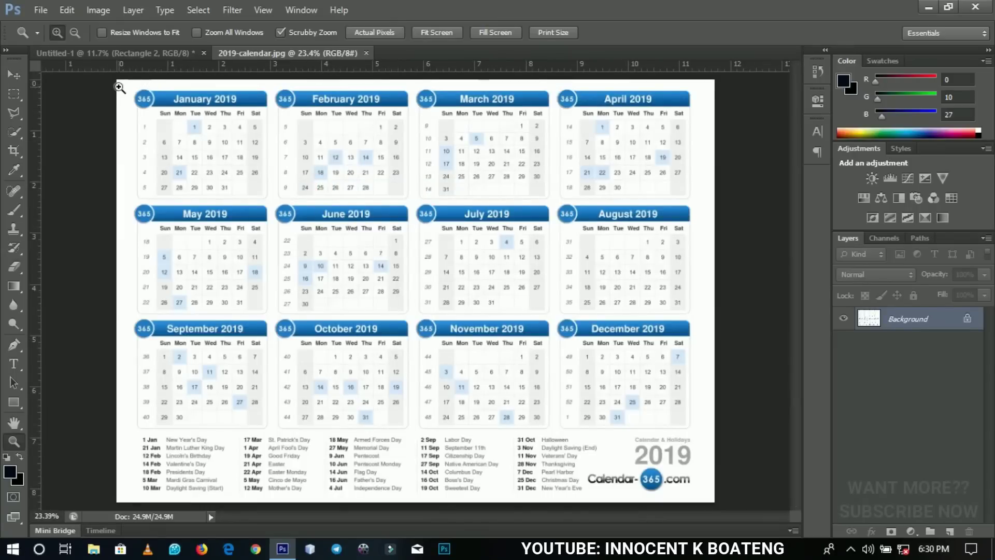
pyautogui.click(9, 95)
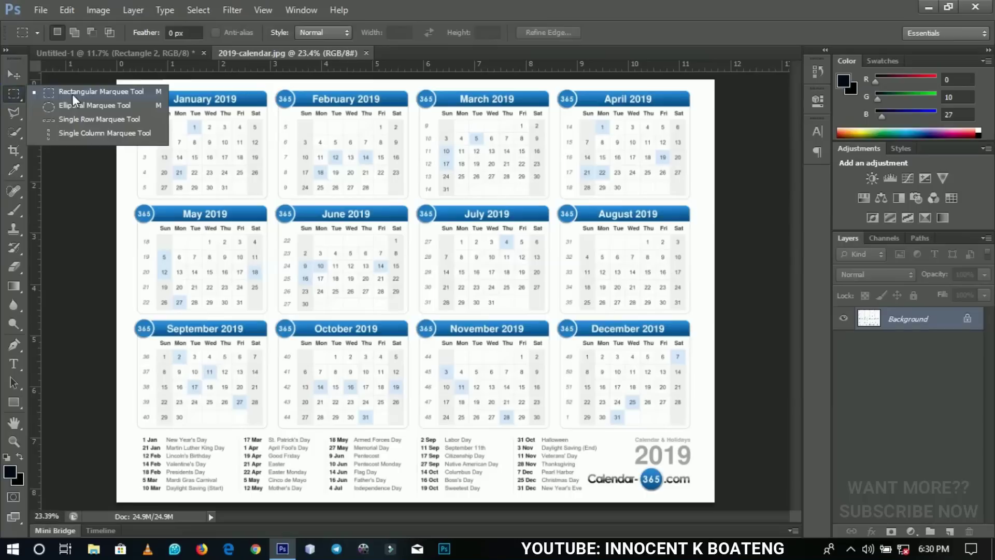
pyautogui.click(72, 94)
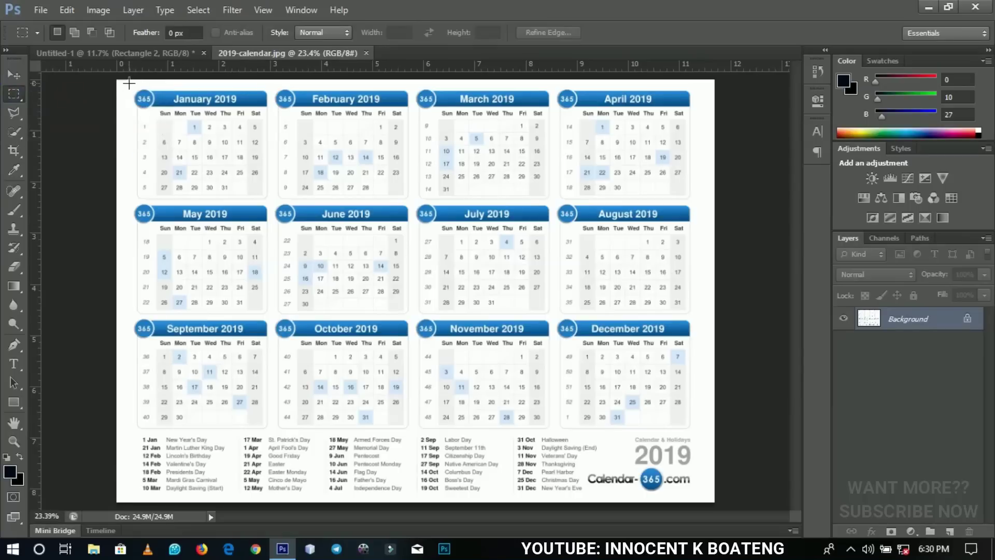
pyautogui.moveTo(130, 85); pyautogui.dragTo(430, 256)
pyautogui.press('z')
pyautogui.click(201, 149)
pyautogui.click(202, 148)
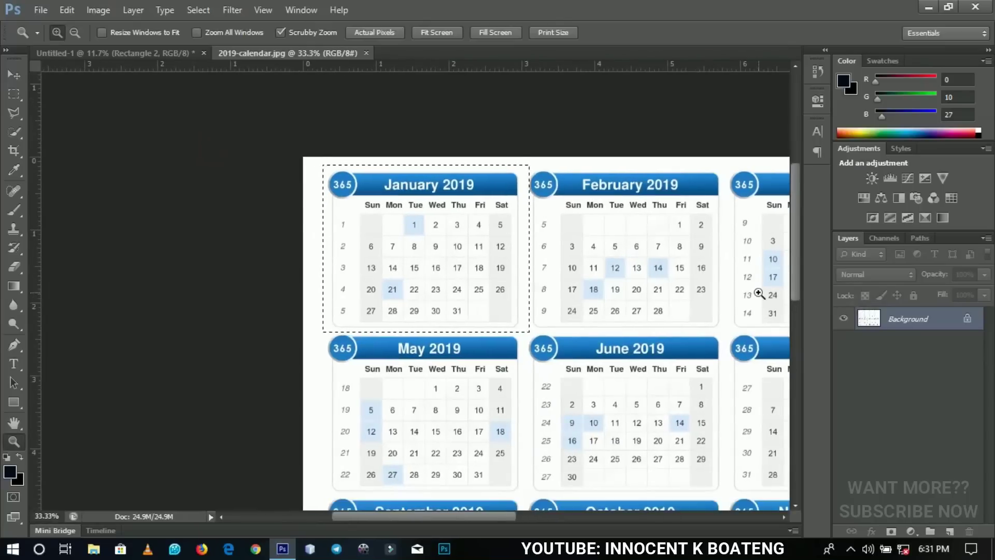
pyautogui.hotkey('ctrl', 'd')
# - Copy the January 2019 block onto its own layer and move it into the poster's white area, left of the guide
pyautogui.click(14, 94)
pyautogui.moveTo(325, 168); pyautogui.dragTo(587, 334)
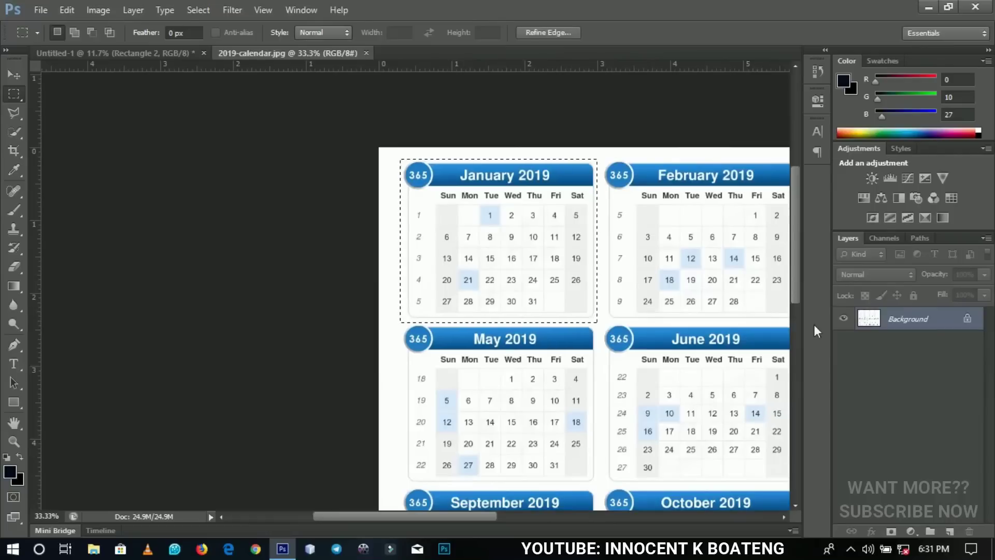
pyautogui.hotkey('ctrl', 'j')
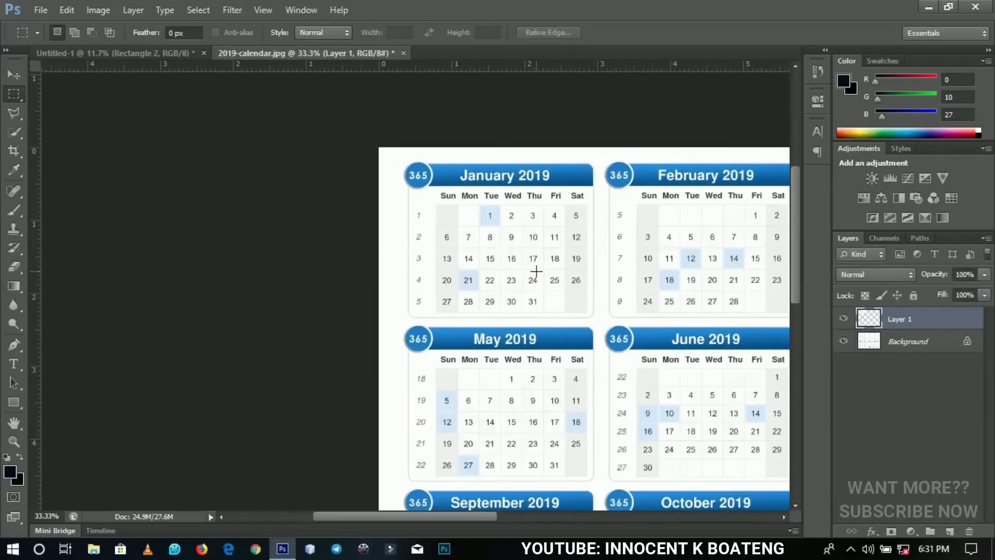
pyautogui.press('v')
pyautogui.moveTo(522, 237); pyautogui.dragTo(365, 330)
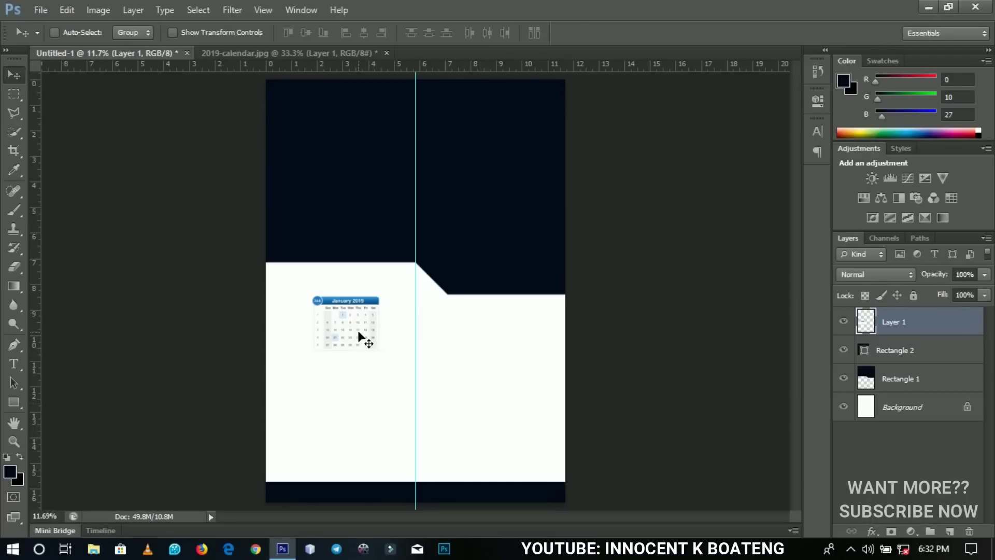
# - Enlarge the January block with Free Transform so it nearly fills the width of the white area left of the guide
pyautogui.hotkey('ctrl', 't')
pyautogui.moveTo(384, 292); pyautogui.dragTo(418, 267)
pyautogui.press('Return')
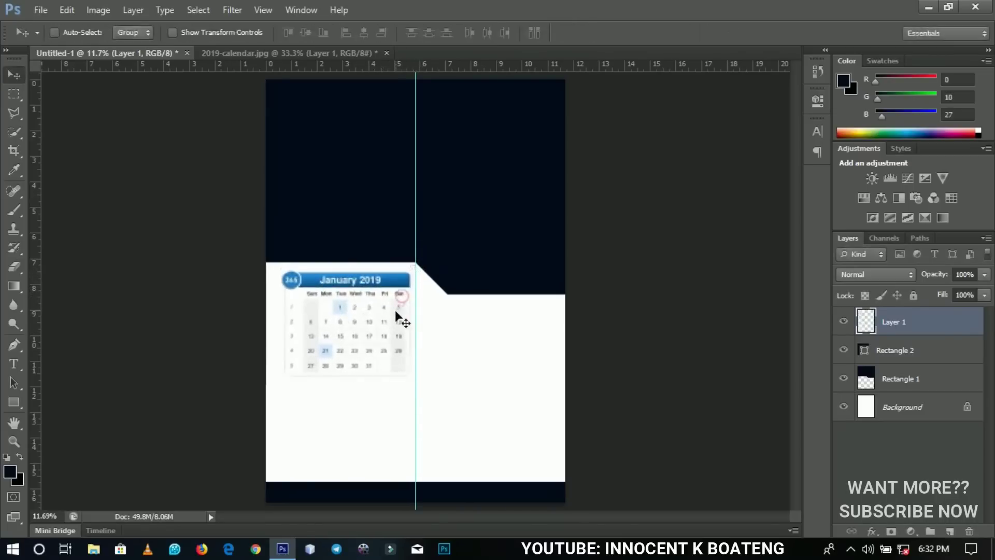
# - Move the January block slightly to the left within the white area beside the centre guide
pyautogui.press('z')
pyautogui.click(355, 332)
pyautogui.click(355, 332)
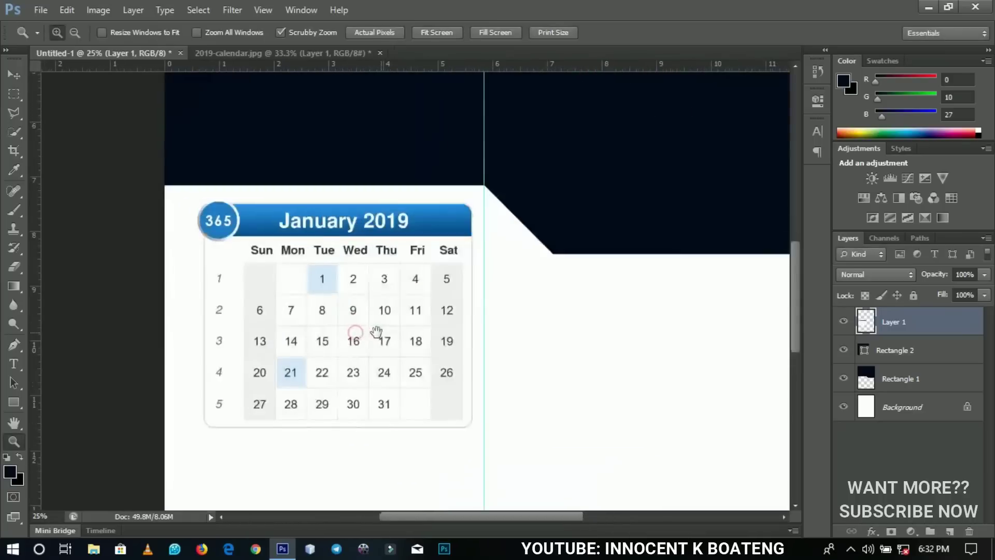
pyautogui.hscroll(-3, 378, 333)
pyautogui.press('v')
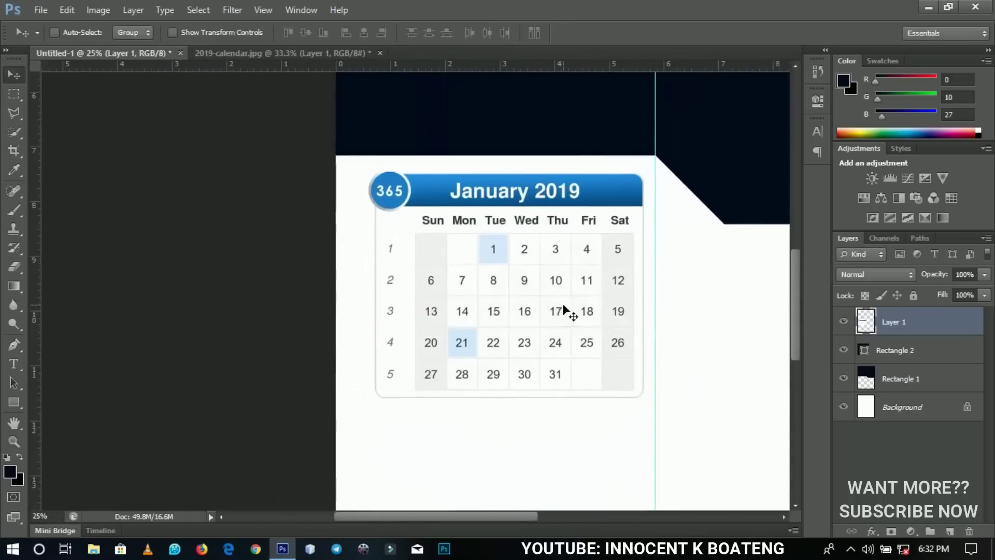
pyautogui.moveTo(580, 275); pyautogui.dragTo(571, 274)
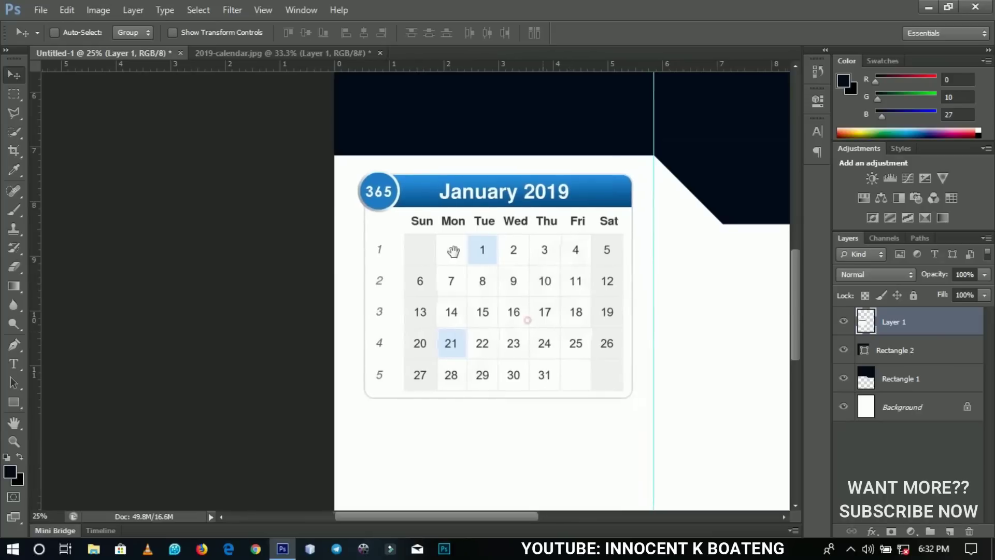
# - Add two vertical guides, one along the January block's left edge and one just beyond its right edge
pyautogui.moveTo(547, 335); pyautogui.dragTo(455, 226)
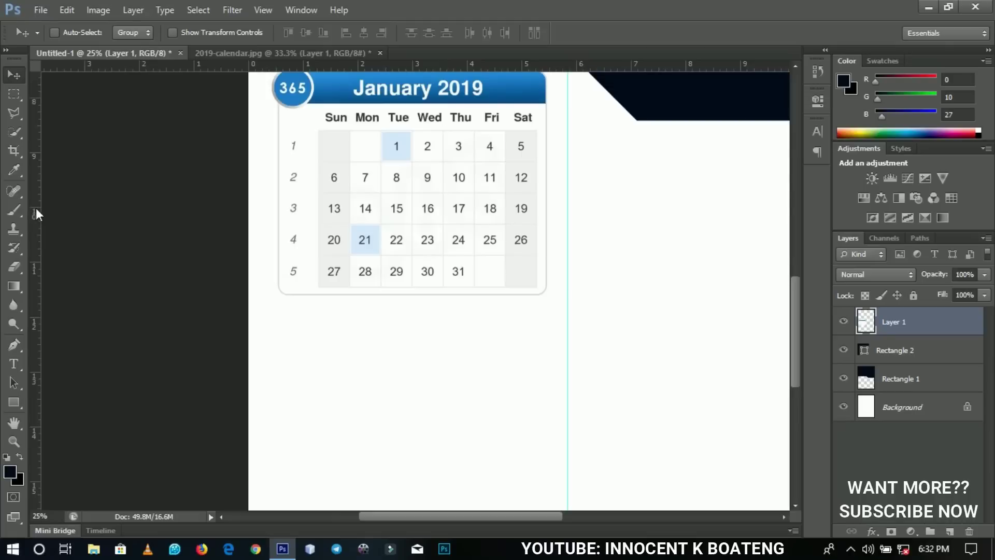
pyautogui.moveTo(36, 207); pyautogui.dragTo(273, 239)
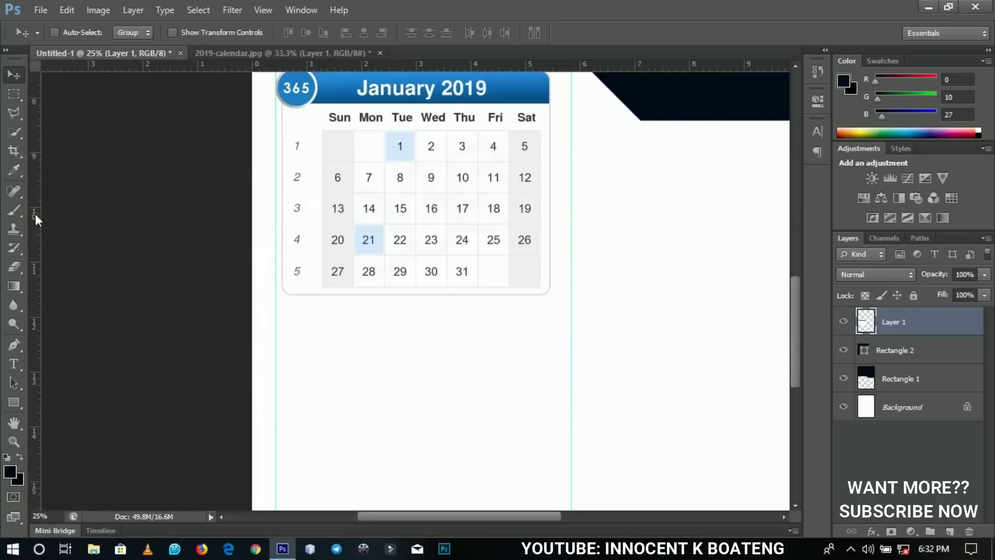
pyautogui.moveTo(33, 215); pyautogui.dragTo(553, 265)
pyautogui.moveTo(513, 231); pyautogui.dragTo(485, 307)
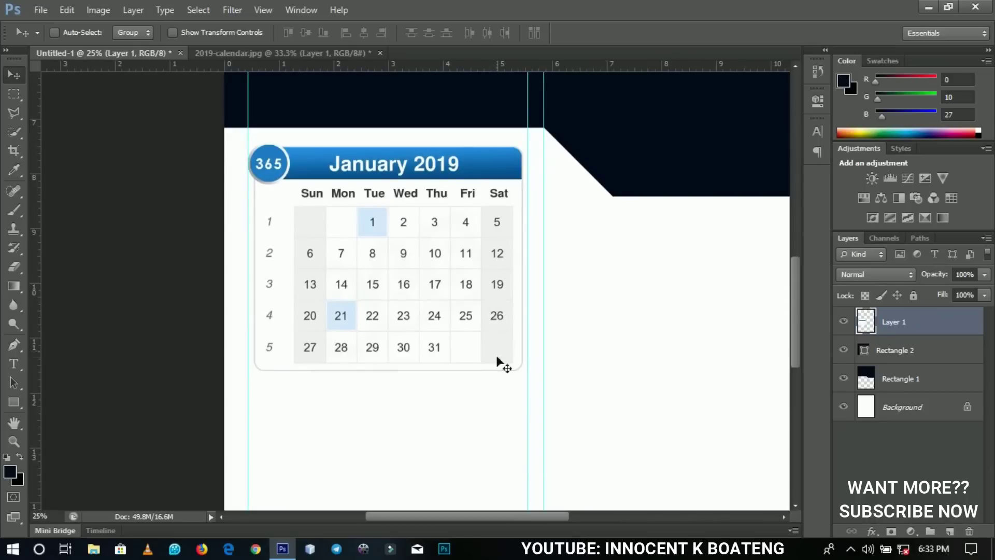
pyautogui.moveTo(497, 398); pyautogui.dragTo(497, 349)
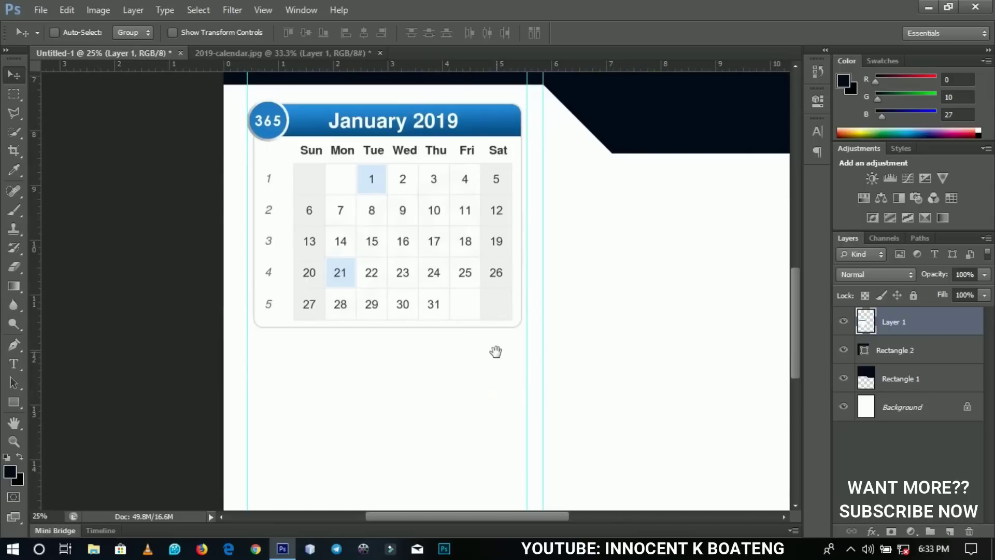
pyautogui.press('z')
pyautogui.keyDown('alt'); pyautogui.click(459, 224); pyautogui.keyUp('alt')
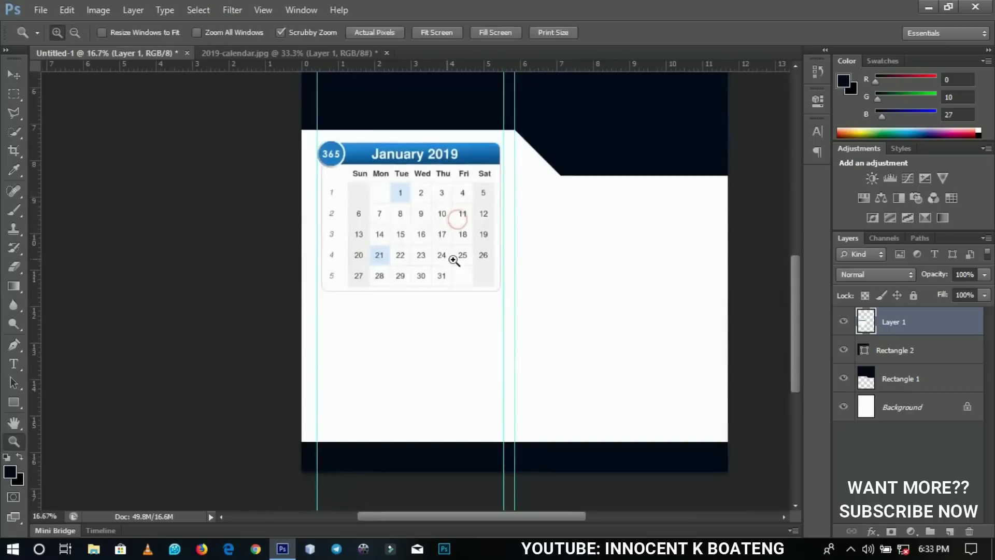
# - Switch to the 2019-calendar document and undo the January layer copy so that the month's selection is active on the Background again
pyautogui.click(341, 50)
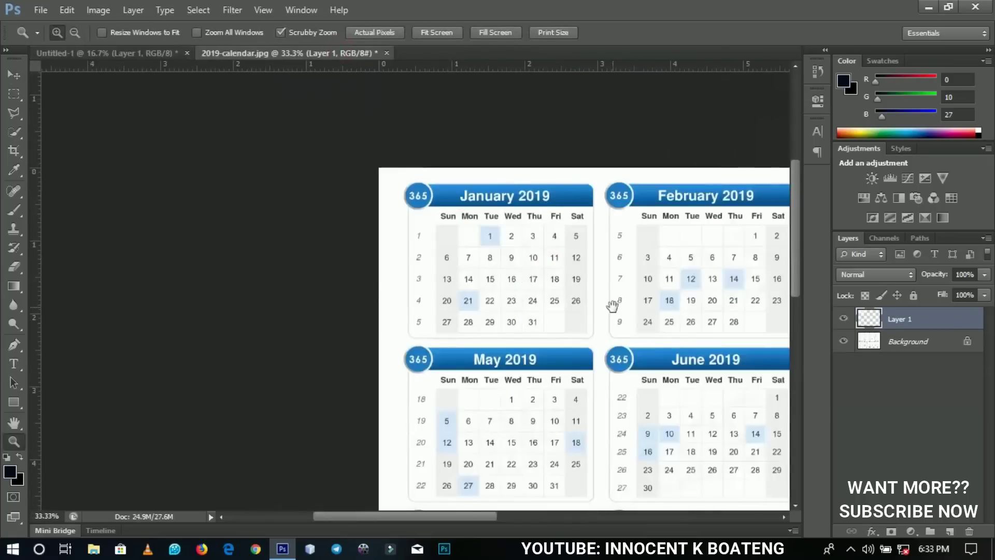
pyautogui.moveTo(612, 306); pyautogui.dragTo(520, 291)
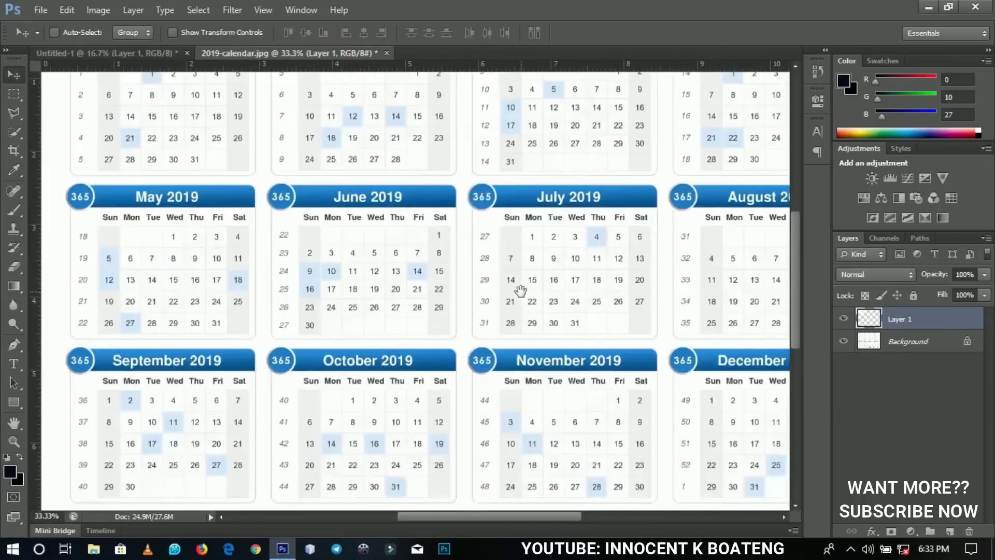
pyautogui.press('z')
pyautogui.rightClick(522, 281)
pyautogui.click(524, 286)
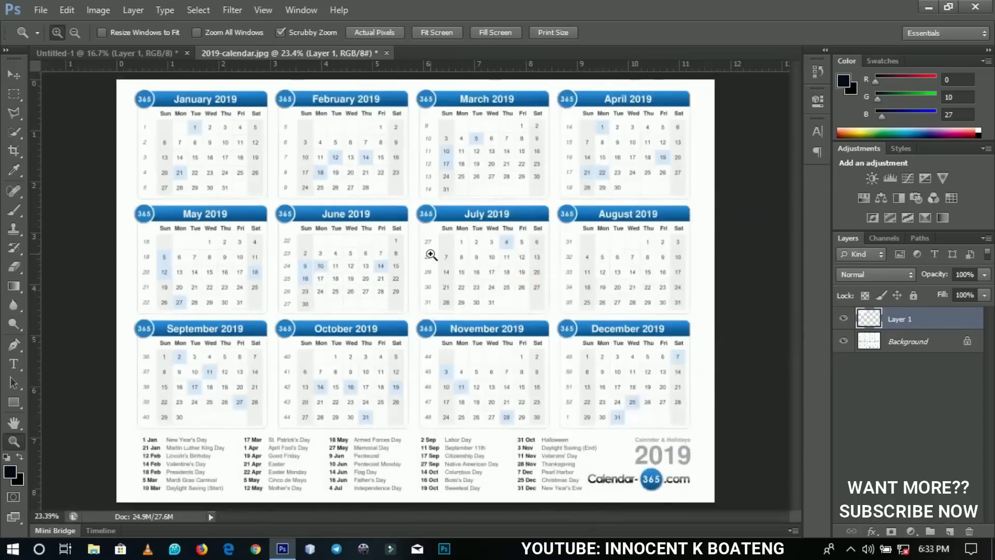
pyautogui.hotkey('ctrl', 'z')
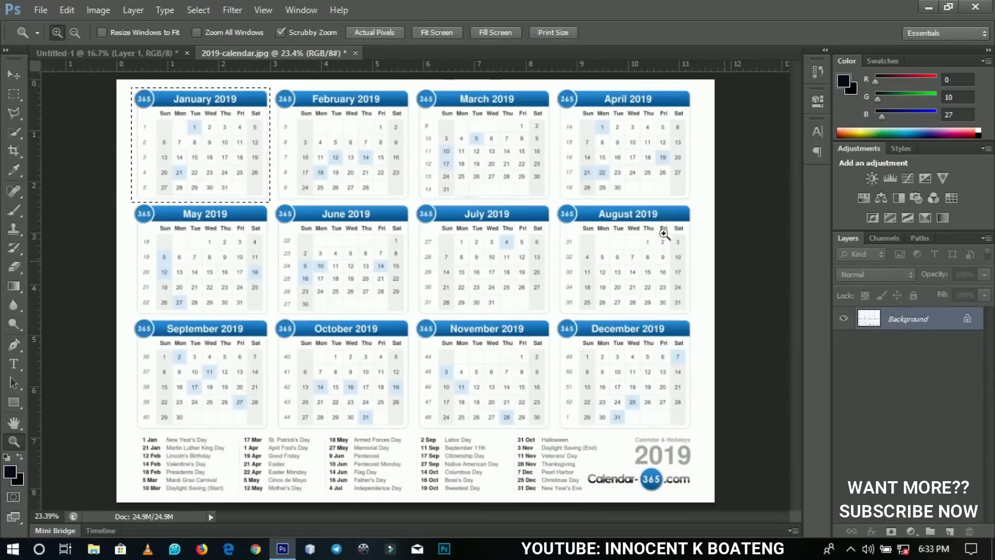
# - Copy the February 2019 block onto its own layer and bring it into the poster below the January block
pyautogui.hotkey('ctrl', '+')
pyautogui.click(342, 110)
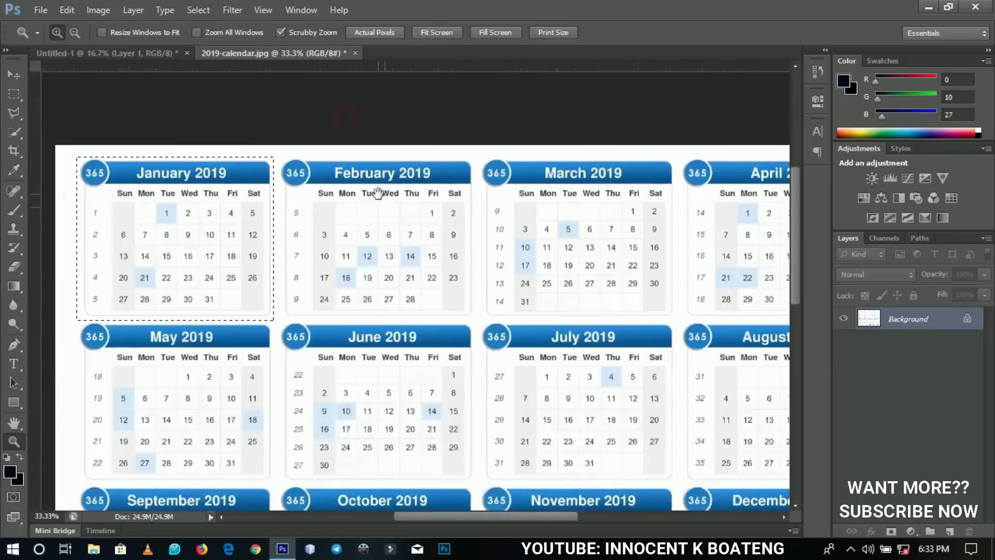
pyautogui.click(378, 193)
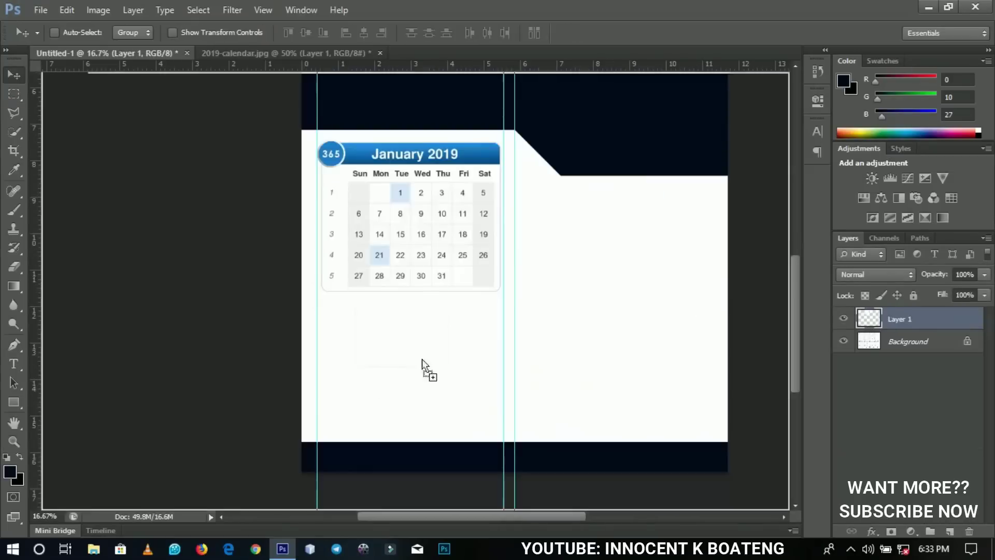
pyautogui.moveTo(421, 359); pyautogui.dragTo(433, 389)
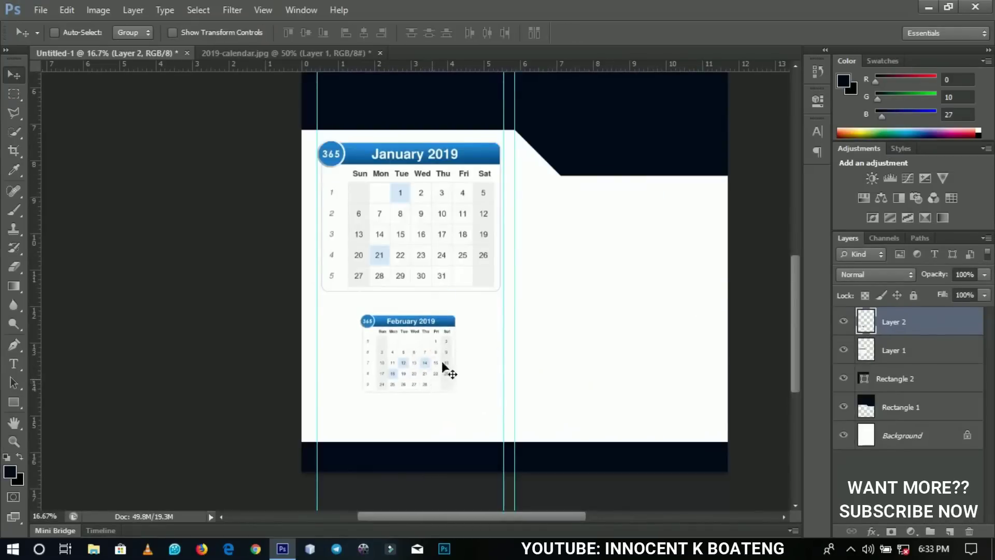
# - Enlarge the February block with Free Transform to about 187%, nearly filling the space between the two outer guides
pyautogui.hotkey('ctrl', 't')
pyautogui.moveTo(459, 307); pyautogui.dragTo(511, 282)
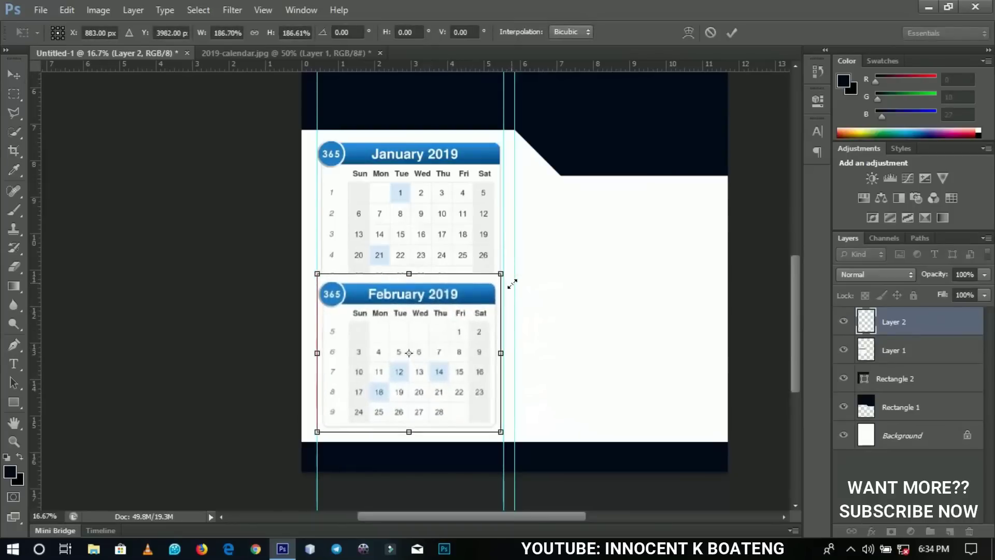
pyautogui.press('Return')
# - Scale the February block up slightly to match January's width and nudge it horizontally until their edges line up
pyautogui.press('z')
pyautogui.click(444, 355)
pyautogui.moveTo(447, 343); pyautogui.dragTo(460, 289)
pyautogui.press('v')
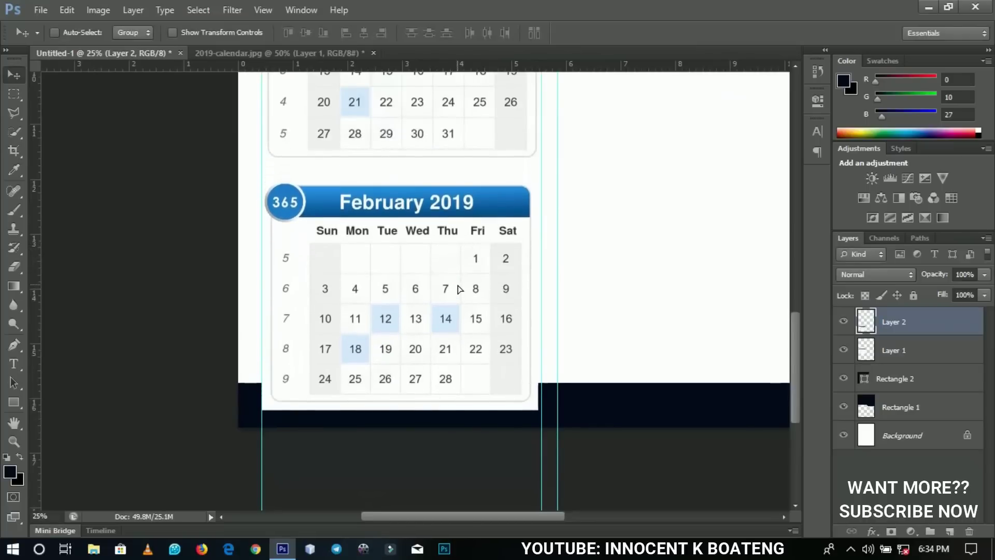
pyautogui.hotkey('ctrl', 't')
pyautogui.moveTo(537, 172); pyautogui.dragTo(540, 166)
pyautogui.press('Return')
pyautogui.hotkey('shift', 'Right')
pyautogui.hotkey('shift', 'Right')
pyautogui.hotkey('shift', 'Right')
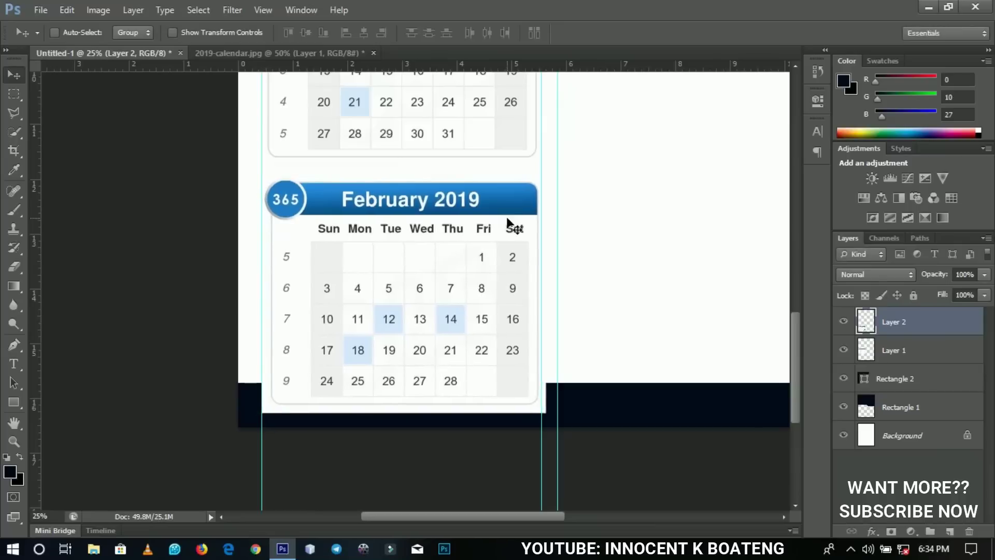
pyautogui.hotkey('shift', 'Left')
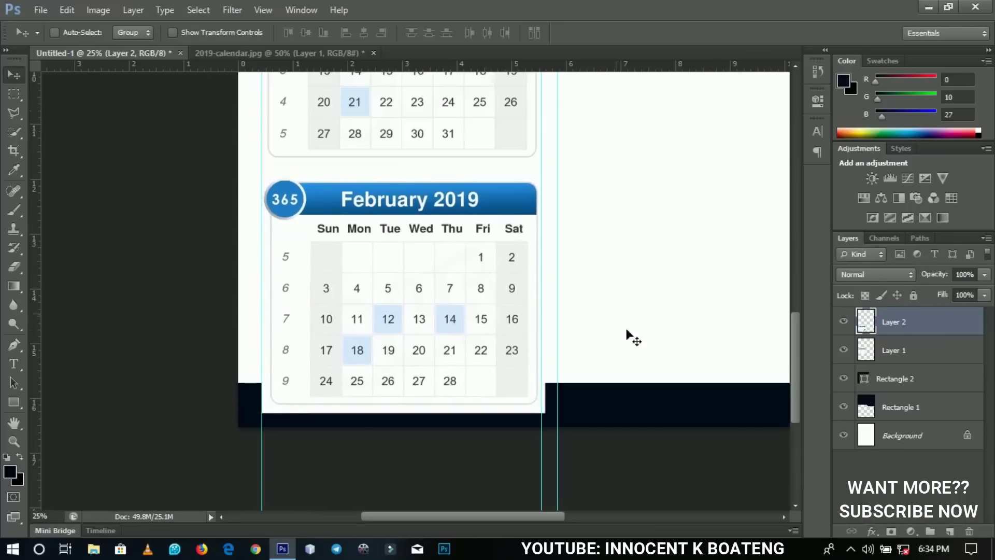
pyautogui.hotkey('shift', 'Left')
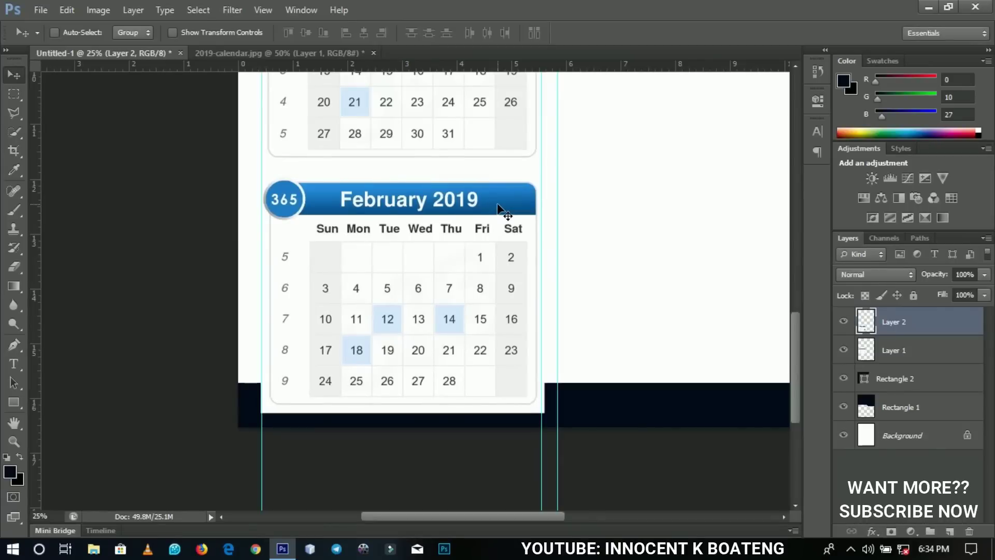
# - Nudge the February block slightly down to widen the gap beneath the January block
pyautogui.moveTo(433, 200); pyautogui.dragTo(426, 307)
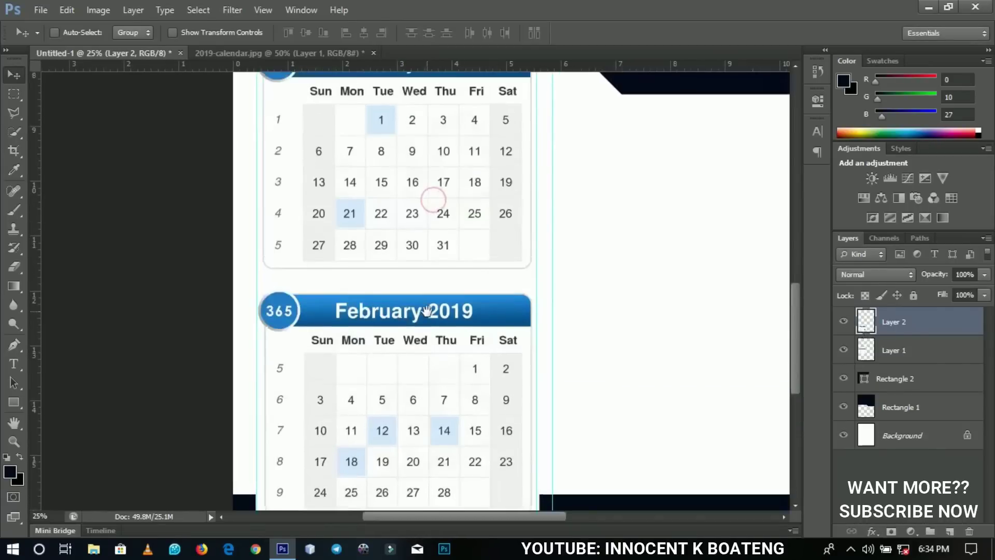
pyautogui.keyDown('alt'); pyautogui.click(422, 289); pyautogui.keyUp('alt')
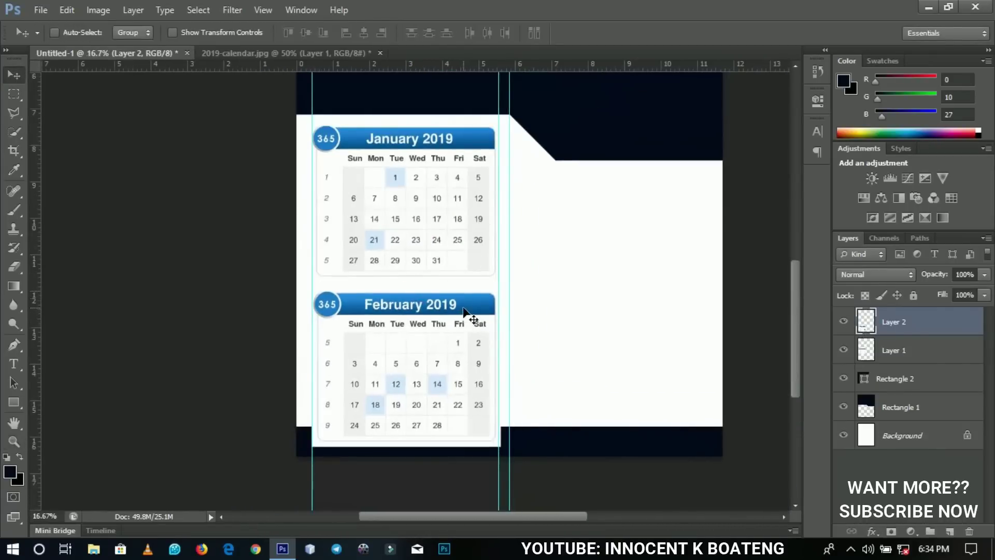
pyautogui.hotkey('shift', 'Down')
pyautogui.hotkey('shift', 'Down')
pyautogui.hotkey('shift', 'Down')
pyautogui.moveTo(465, 313); pyautogui.dragTo(465, 312)
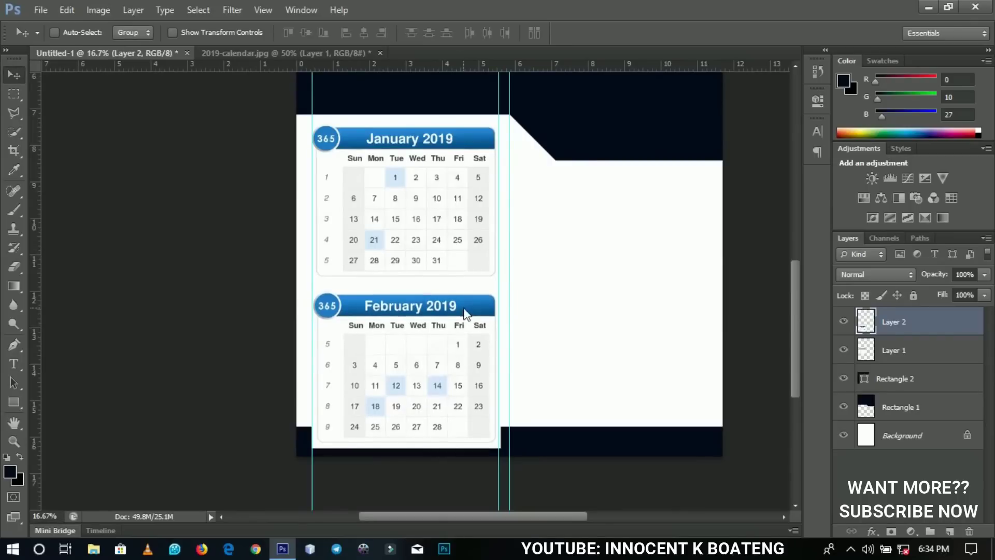
# - Select the January and February layers together and scale them down to about 84% with Free Transform
pyautogui.keyDown('shift'); pyautogui.click(902, 358); pyautogui.keyUp('shift')
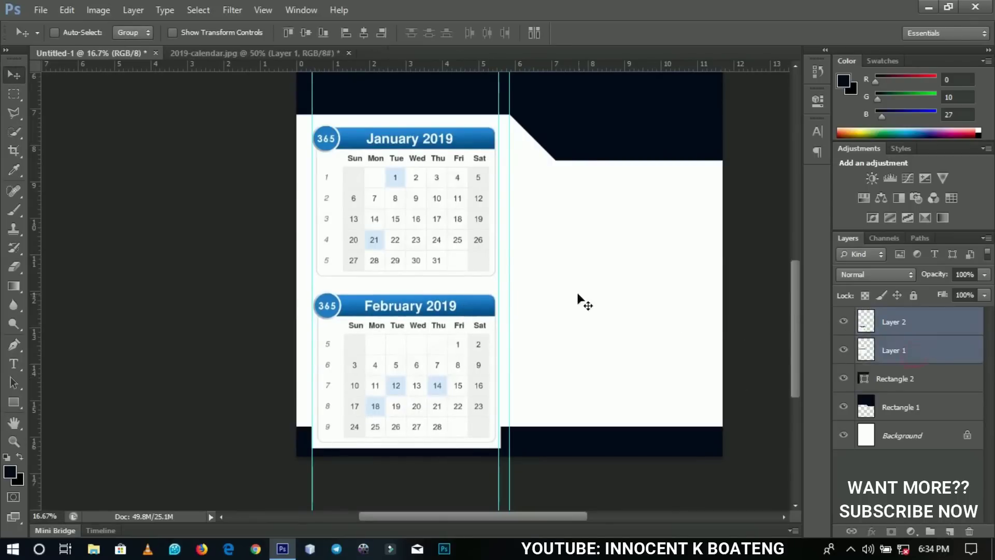
pyautogui.hotkey('ctrl', 't')
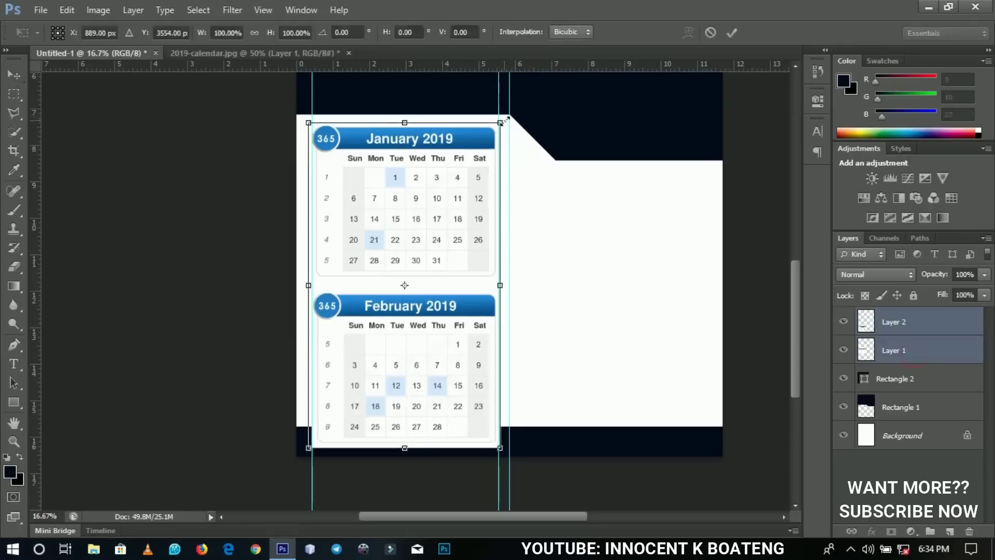
pyautogui.moveTo(501, 123); pyautogui.dragTo(485, 150)
pyautogui.doubleClick(464, 201)
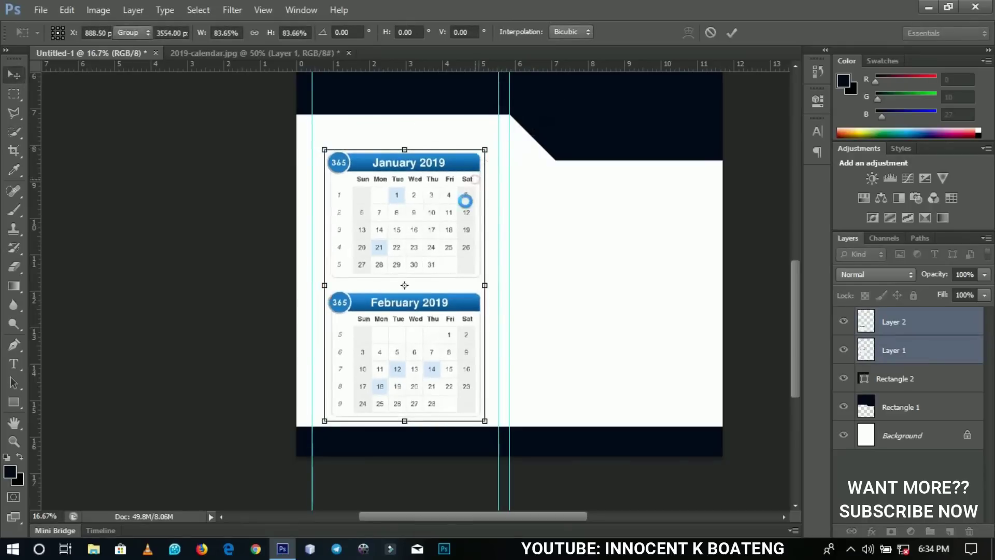
# - Move the January block up towards the navy shape and shift the February block up beneath it, clear of the lower bar
pyautogui.moveTo(462, 212)
pyautogui.mouseDown()
pyautogui.moveTo(456, 191)
pyautogui.moveTo(452, 209)
pyautogui.mouseUp()
pyautogui.rightClick(438, 203)
pyautogui.click(465, 210)
pyautogui.rightClick(447, 304)
pyautogui.click(457, 311)
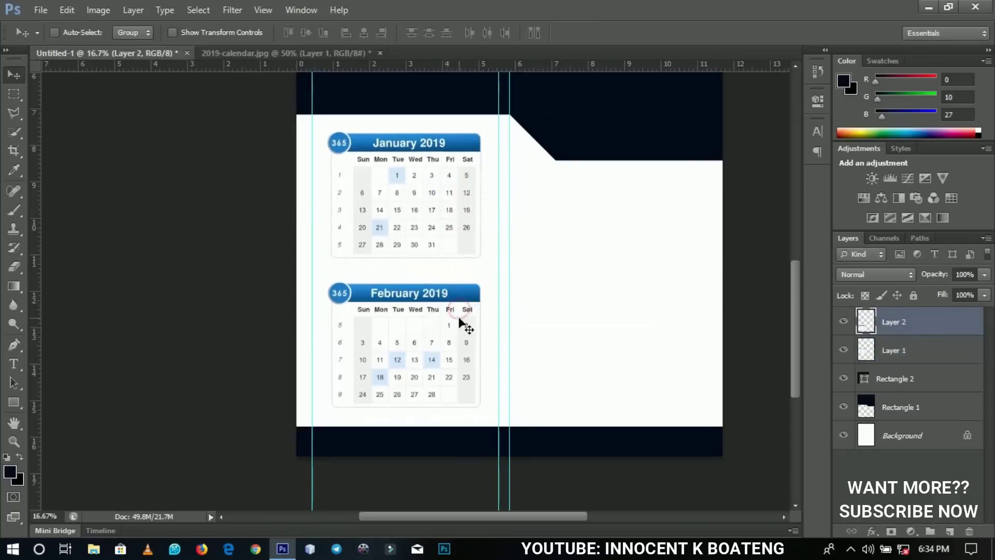
pyautogui.moveTo(459, 322); pyautogui.dragTo(459, 317)
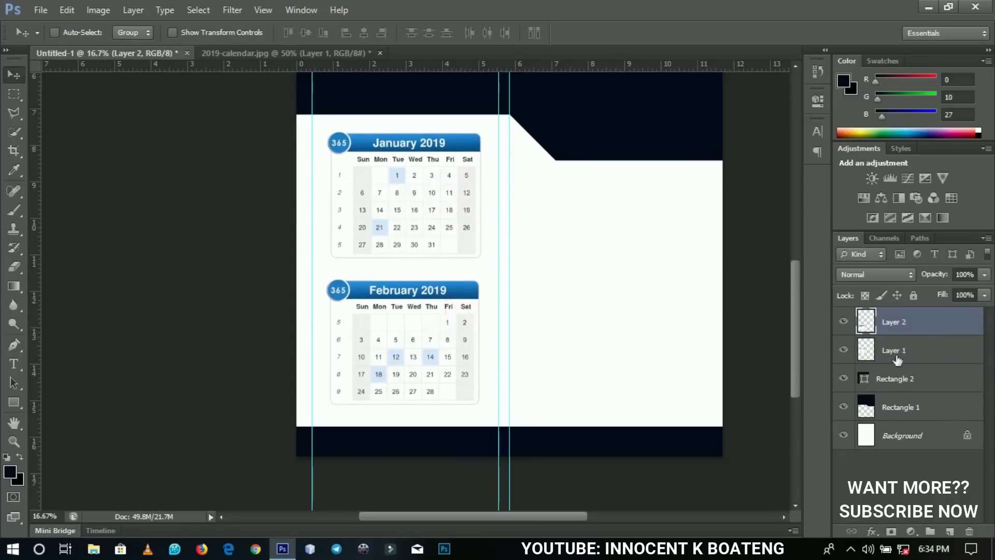
# - Select the January and February layers together and enlarge them to about 107% with Free Transform
pyautogui.keyDown('shift'); pyautogui.click(925, 355); pyautogui.keyUp('shift')
pyautogui.hotkey('ctrl', 't')
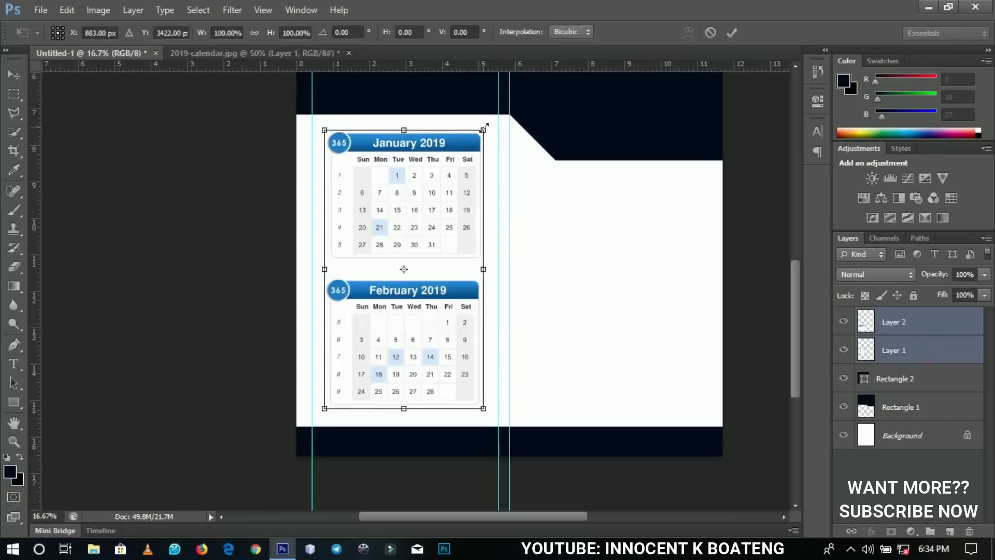
pyautogui.moveTo(486, 127); pyautogui.dragTo(493, 122)
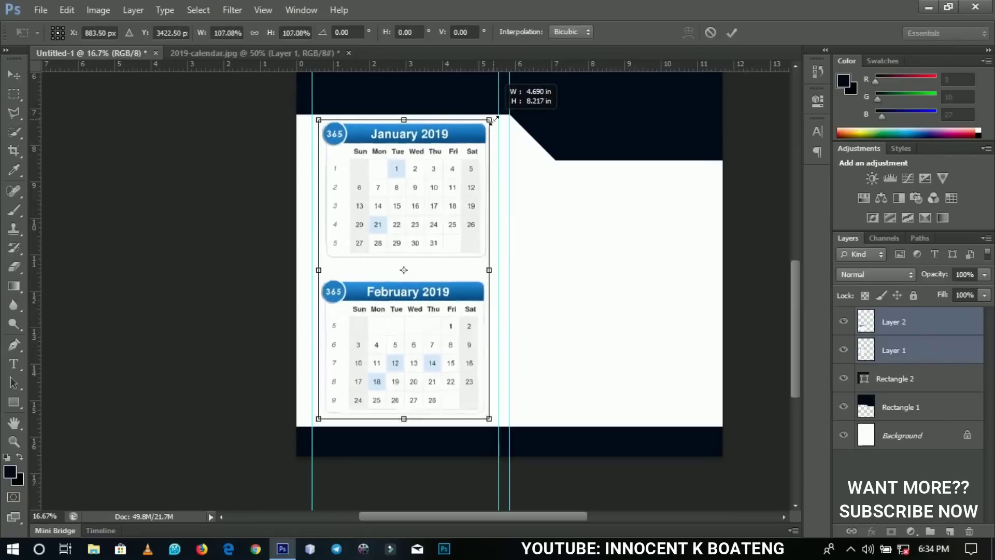
pyautogui.doubleClick(456, 171)
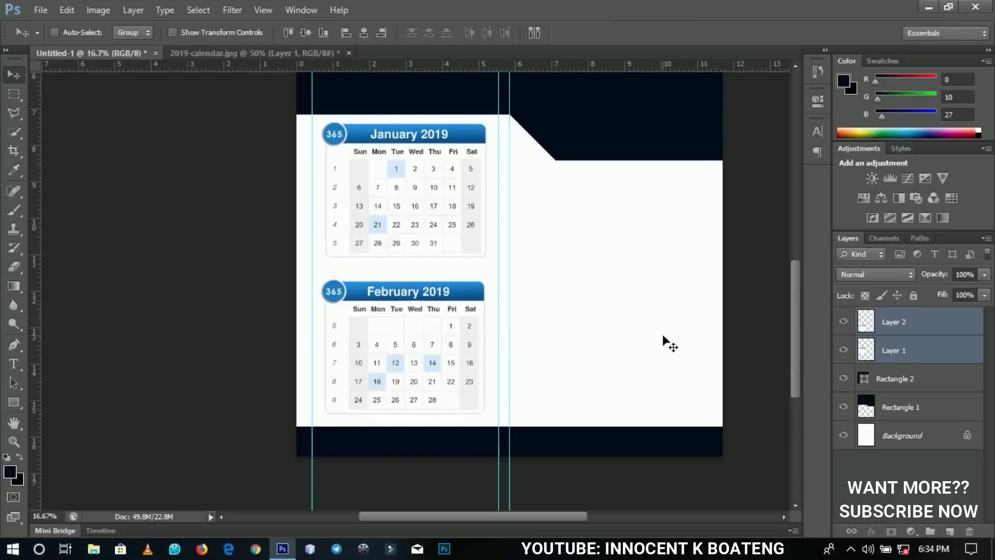
# - Bring the March 2019 block into the poster on its own layer above Layer 2 and place it in the white area right of the centre guide
pyautogui.click(915, 331)
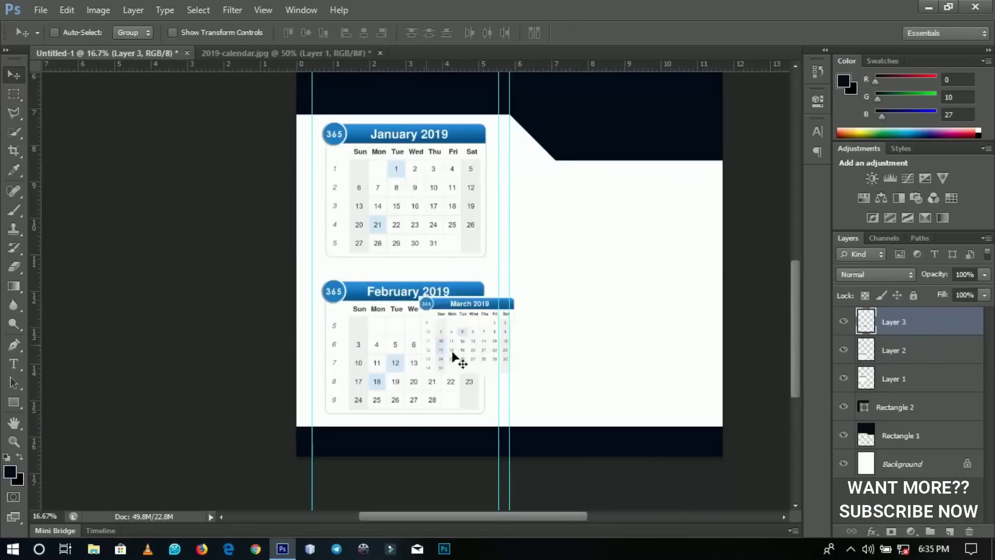
pyautogui.moveTo(453, 351); pyautogui.dragTo(566, 335)
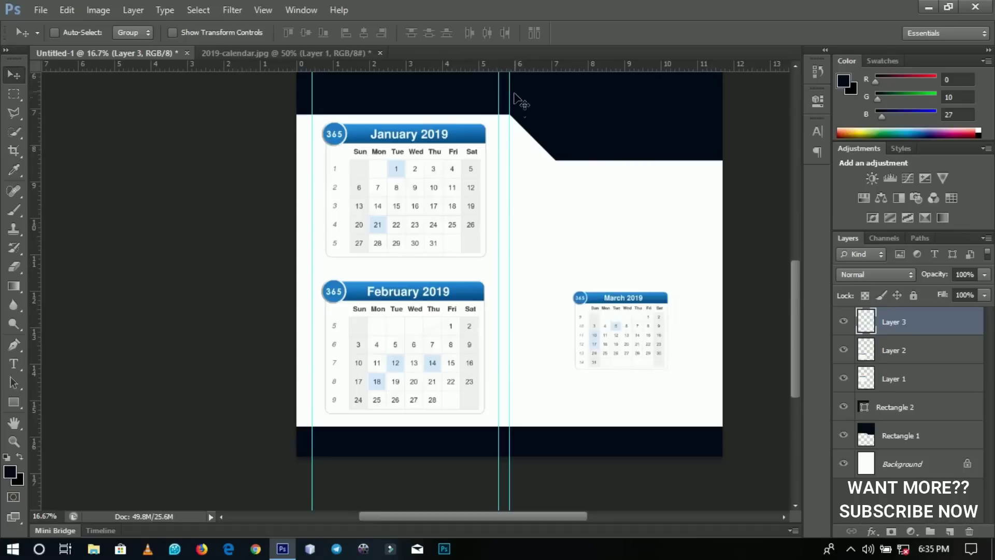
# - Add two horizontal guides, one at the February block's top edge and one just below its bottom edge
pyautogui.moveTo(524, 67); pyautogui.dragTo(520, 281)
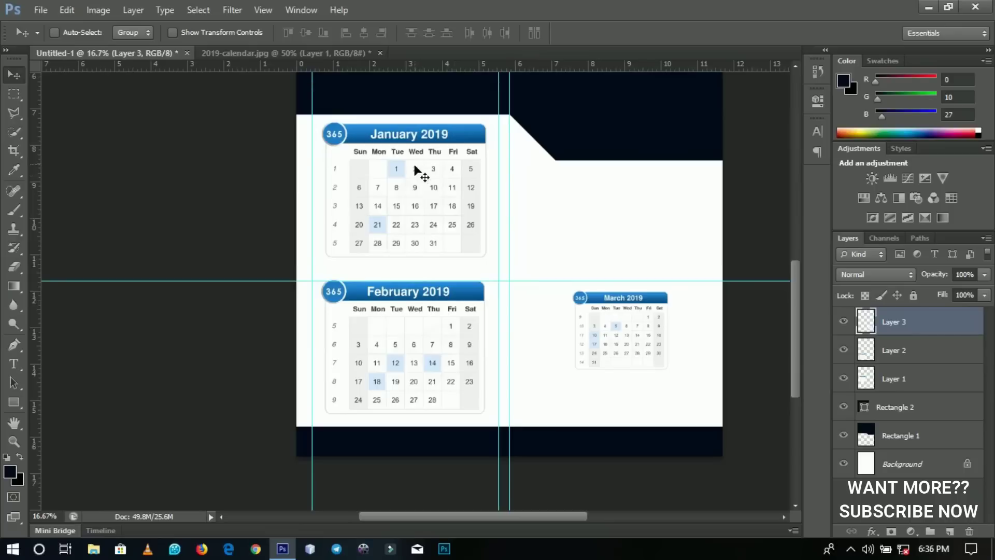
pyautogui.moveTo(455, 67); pyautogui.dragTo(484, 416)
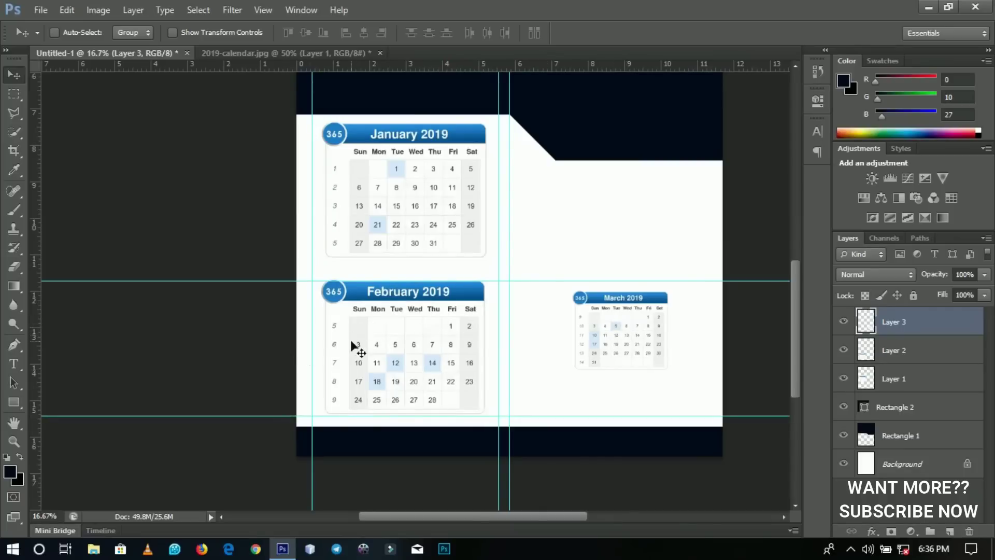
# - Enlarge the March block to roughly the February block's size with Free Transform
pyautogui.hotkey('ctrl', 't')
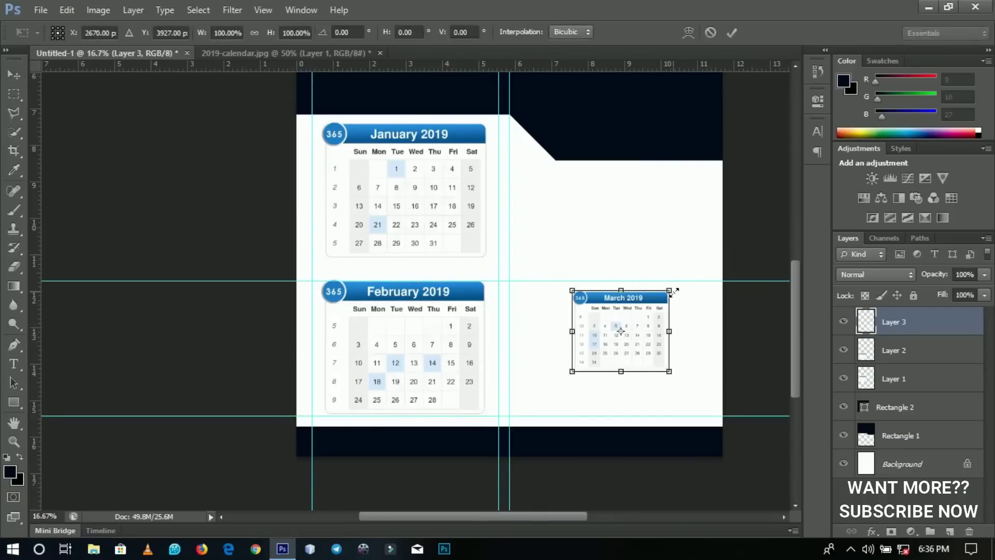
pyautogui.moveTo(674, 287); pyautogui.dragTo(699, 268)
pyautogui.doubleClick(655, 324)
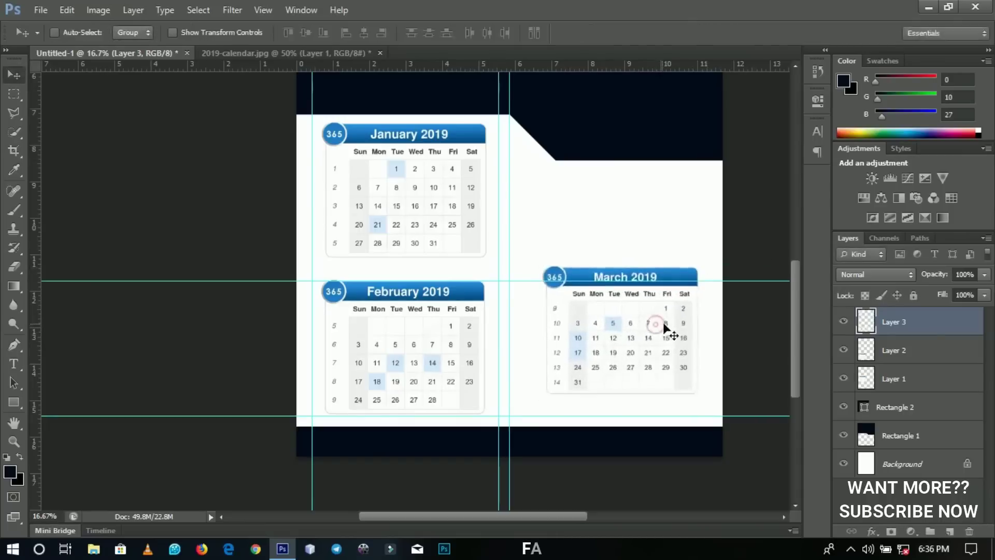
# - Overlay March on February, fine-tune its size to match, and place it right of the centre guides, level with February
pyautogui.moveTo(664, 324); pyautogui.dragTo(447, 338)
pyautogui.hotkey('ctrl', 't')
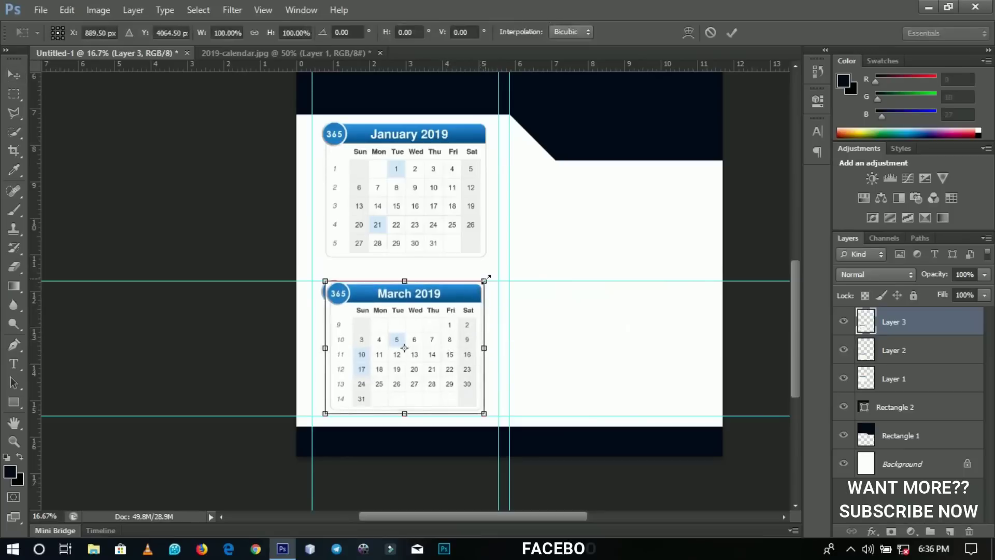
pyautogui.moveTo(487, 278); pyautogui.dragTo(484, 275)
pyautogui.press('Return')
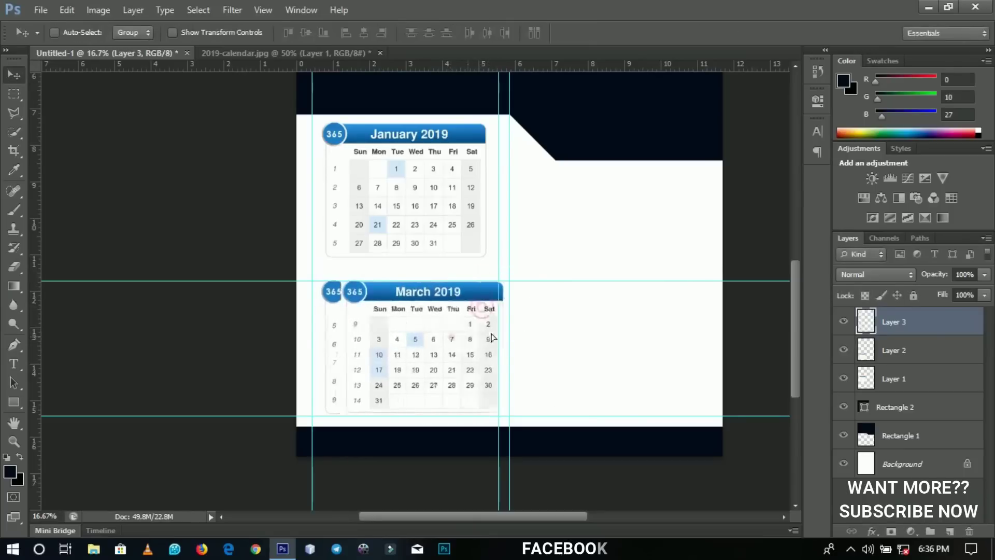
pyautogui.moveTo(491, 338); pyautogui.dragTo(665, 340)
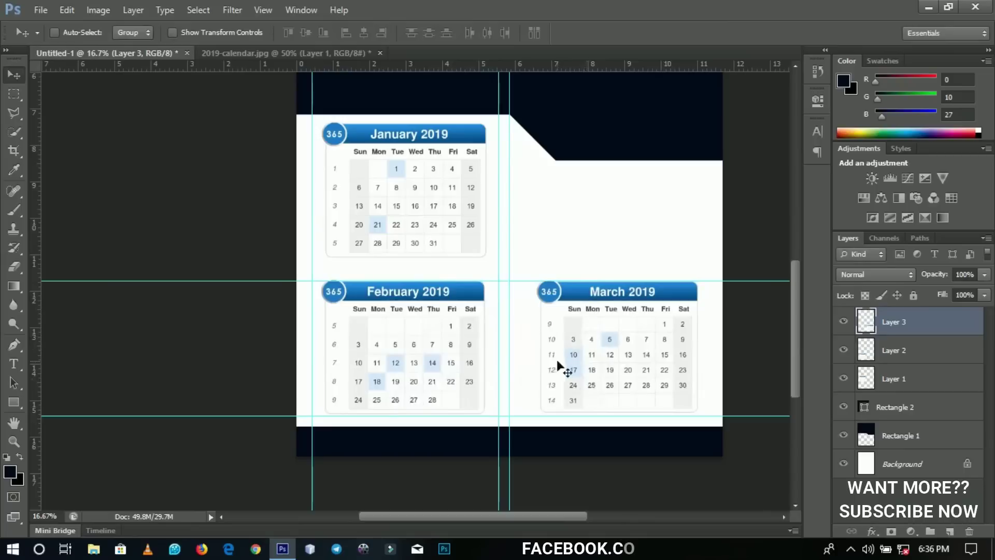
pyautogui.moveTo(587, 363); pyautogui.dragTo(582, 364)
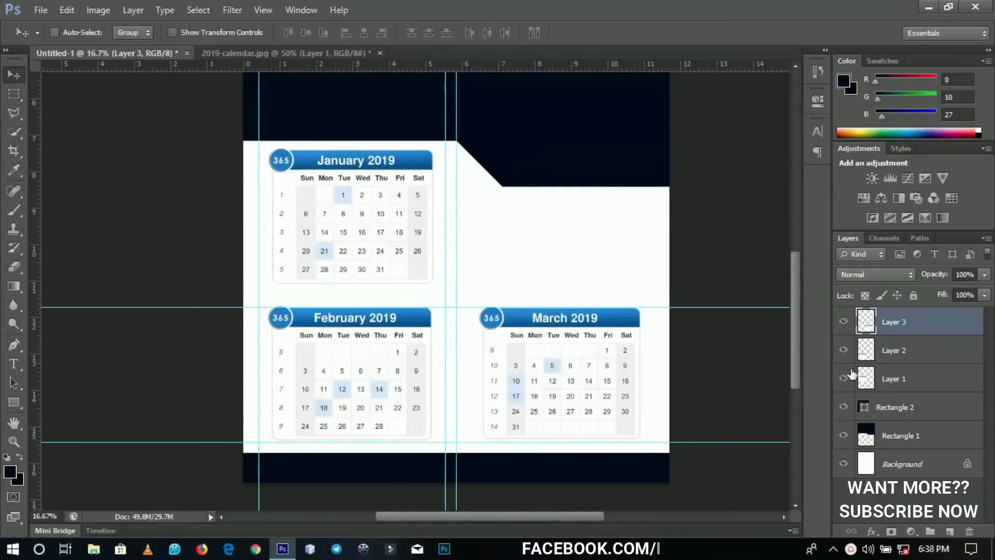
# - Group Layer 1, Layer 2 and Layer 3, name the group "calender template", and toggle its visibility off and on
pyautogui.keyDown('shift'); pyautogui.click(901, 382); pyautogui.keyUp('shift')
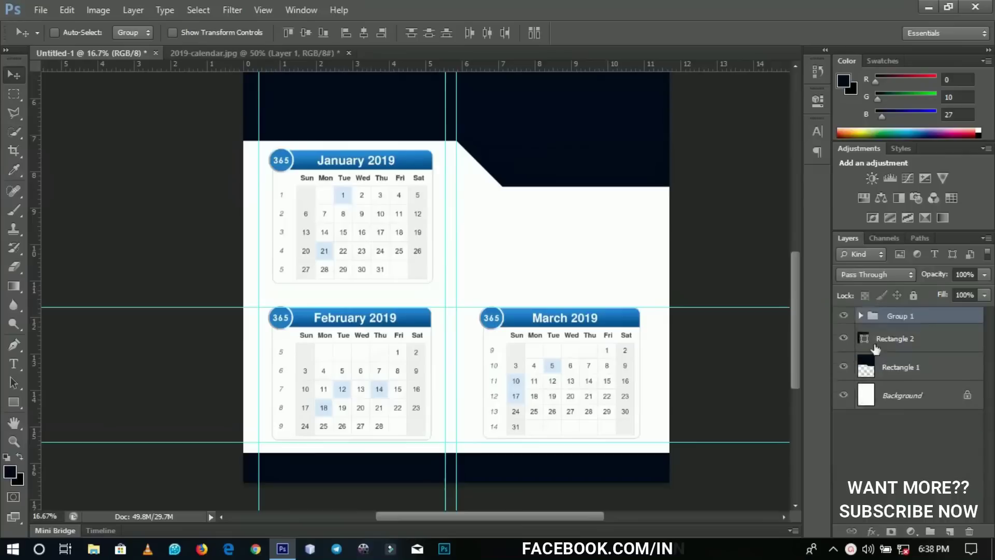
pyautogui.hotkey('ctrl', 'g')
pyautogui.doubleClick(900, 316)
pyautogui.write('ca')
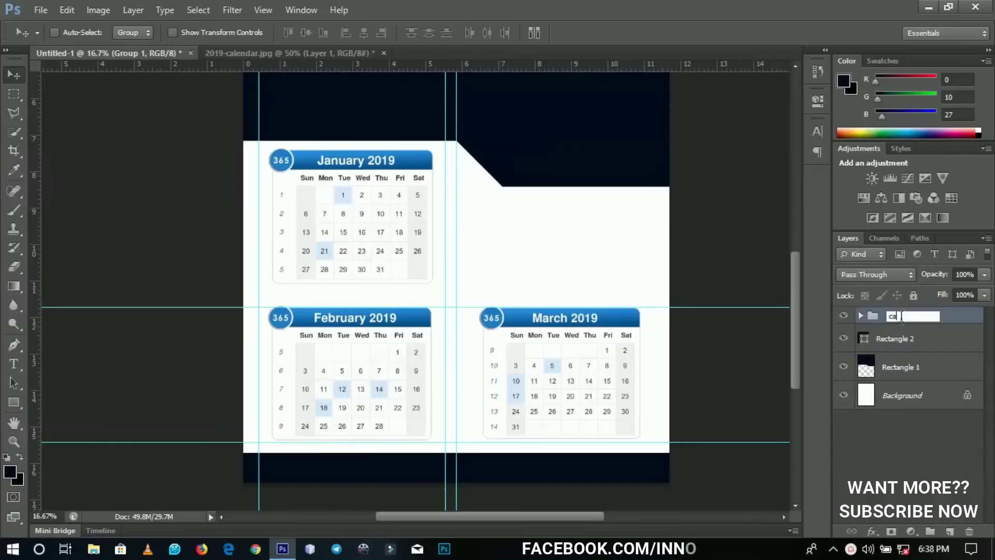
pyautogui.write('lender')
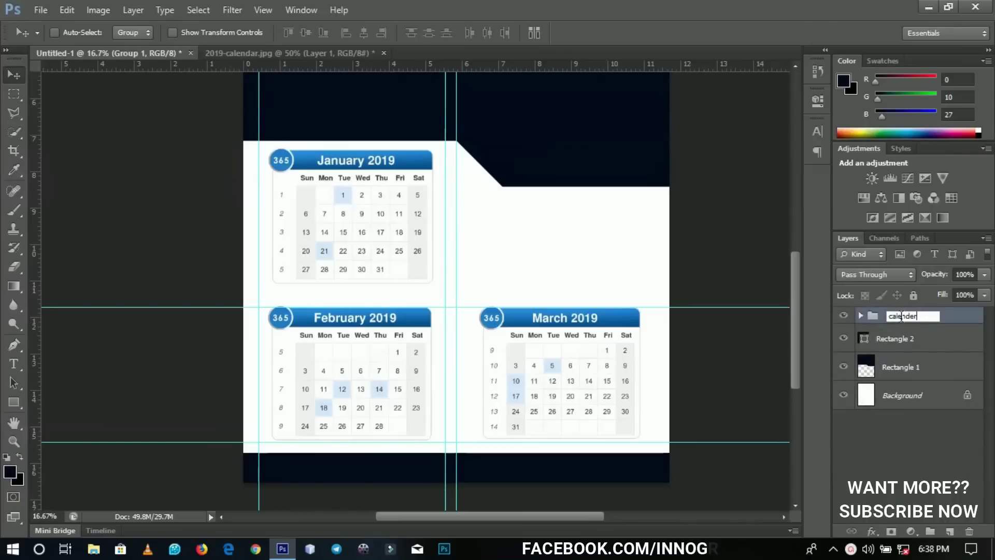
pyautogui.write(' template')
pyautogui.press('Return')
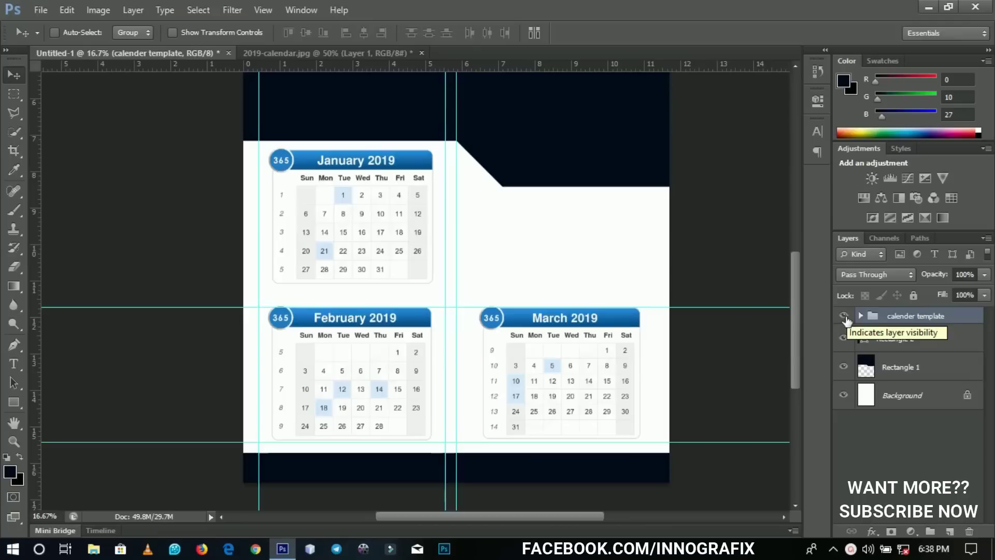
pyautogui.click(844, 317)
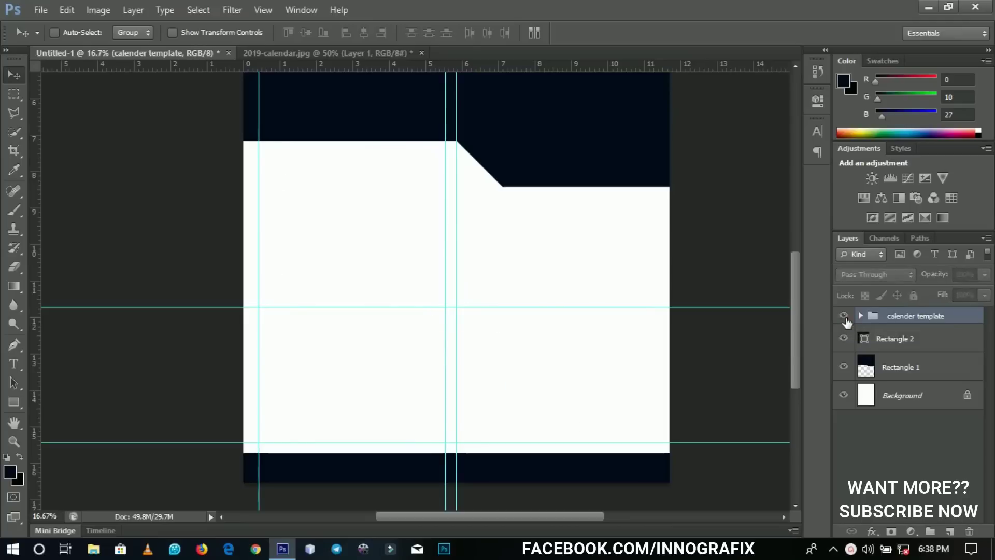
pyautogui.click(845, 317)
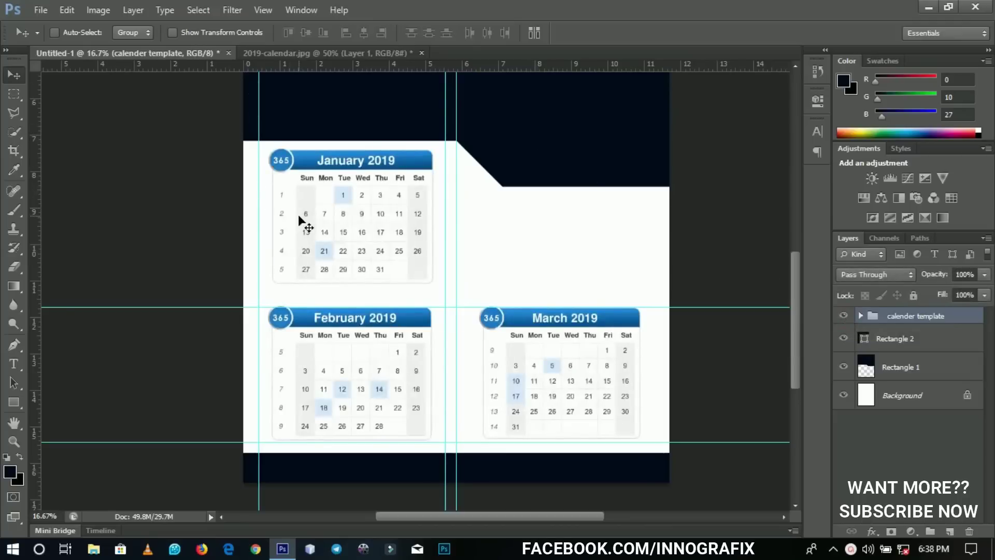
# - Add a Gradient Overlay to the Rectangle 1 layer and open its black-to-white gradient for editing
pyautogui.moveTo(473, 148); pyautogui.dragTo(477, 185)
pyautogui.press('z')
pyautogui.keyDown('alt'); pyautogui.click(482, 190); pyautogui.keyUp('alt')
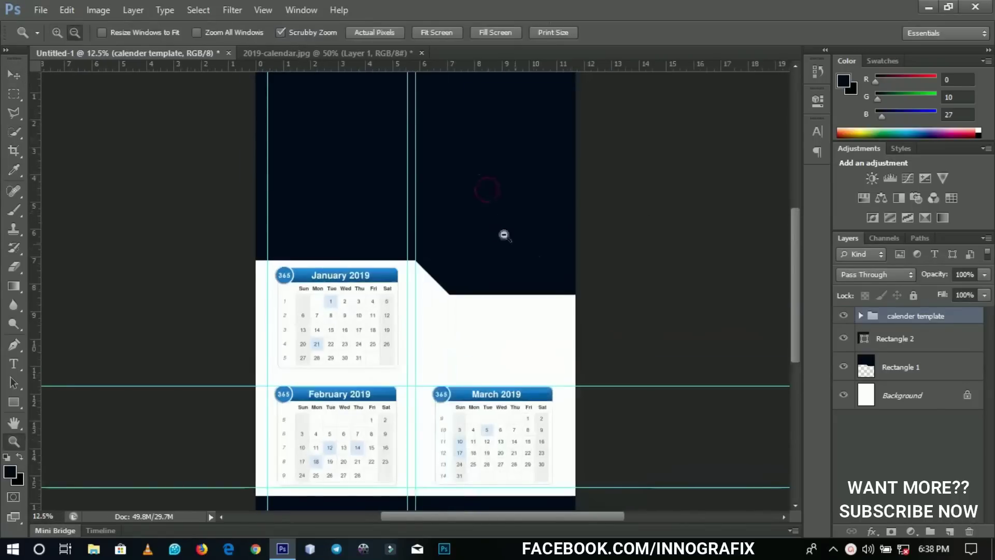
pyautogui.click(903, 369)
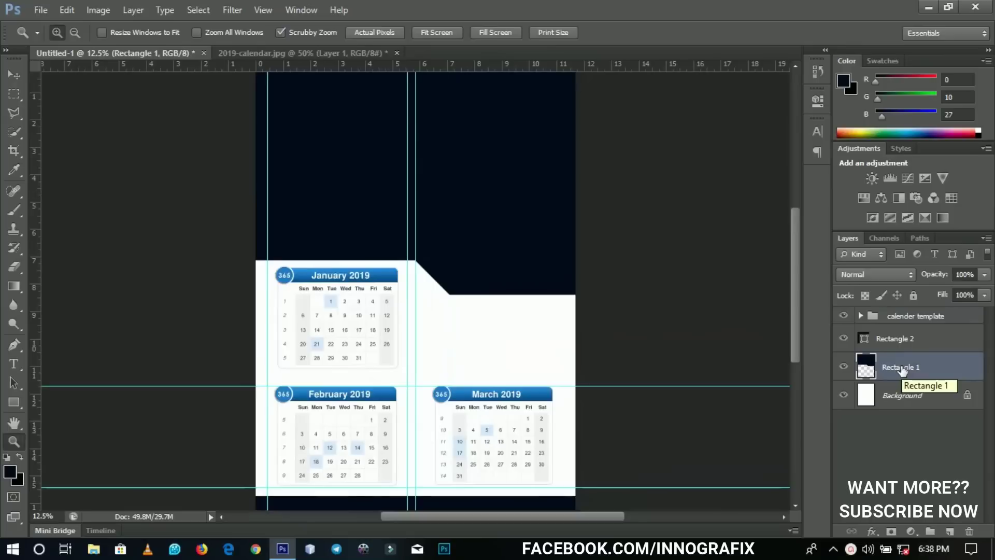
pyautogui.rightClick(903, 369)
pyautogui.click(828, 52)
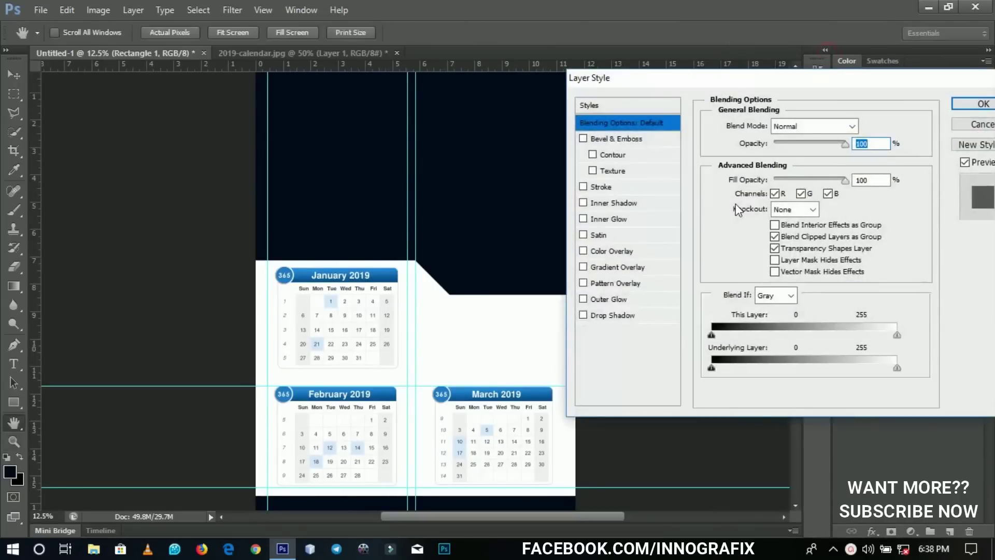
pyautogui.click(624, 267)
pyautogui.click(807, 164)
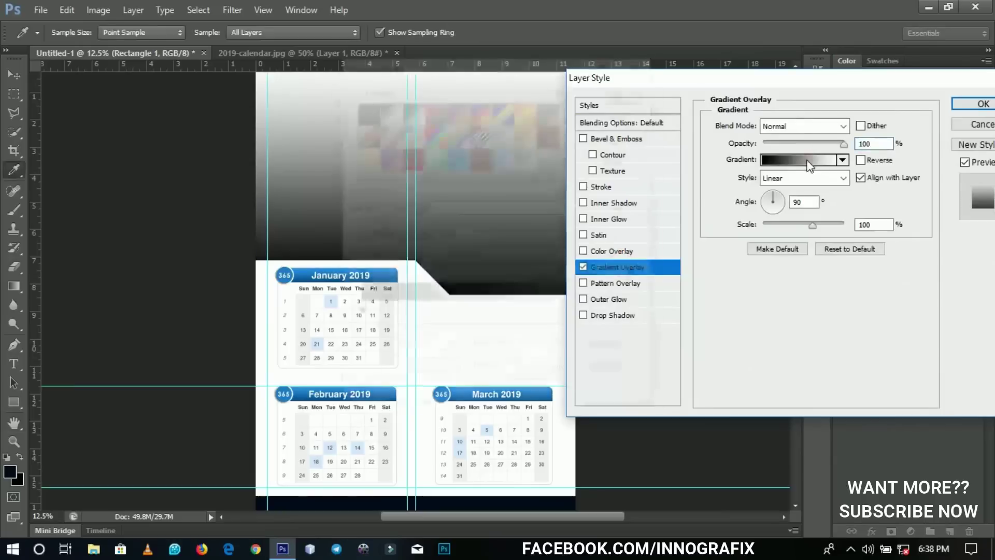
pyautogui.moveTo(508, 68); pyautogui.dragTo(567, 102)
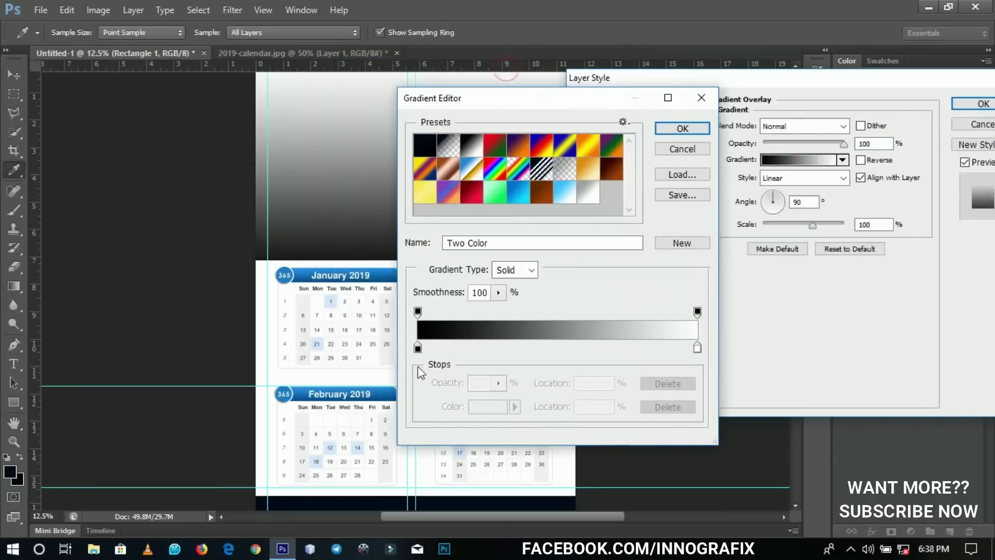
# - Set the gradient's black colour stop to the dark navy foreground colour 000a1b
pyautogui.doubleClick(418, 347)
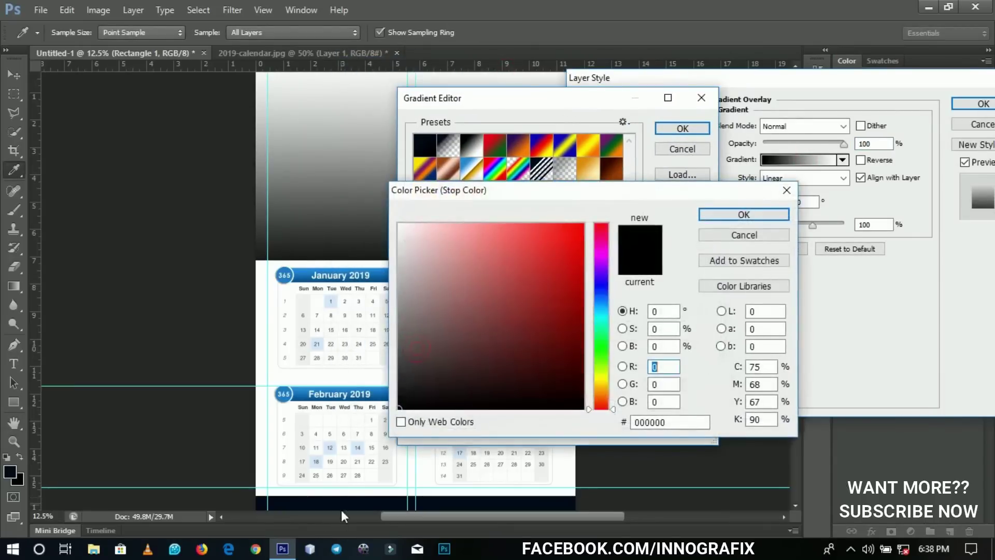
pyautogui.click(15, 466)
pyautogui.click(674, 423)
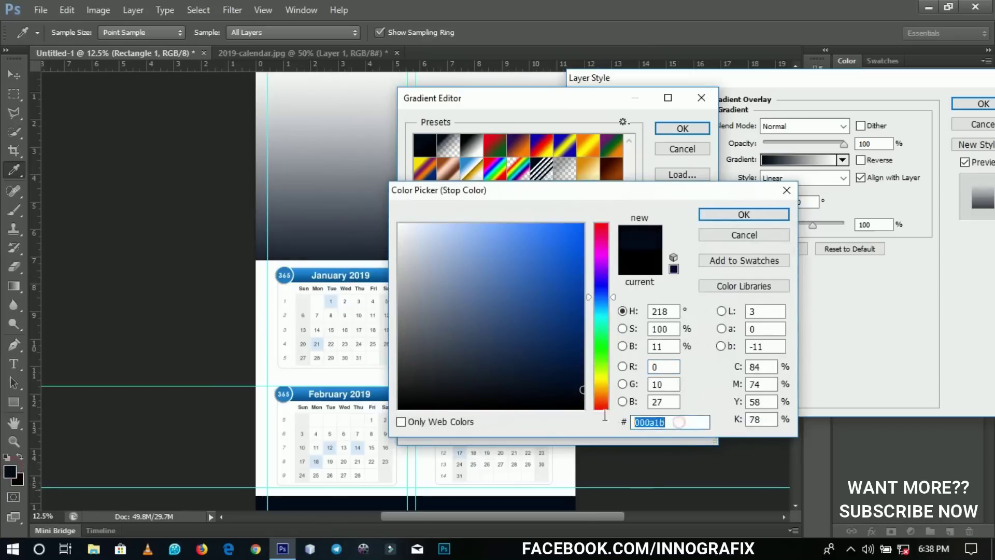
pyautogui.click(745, 214)
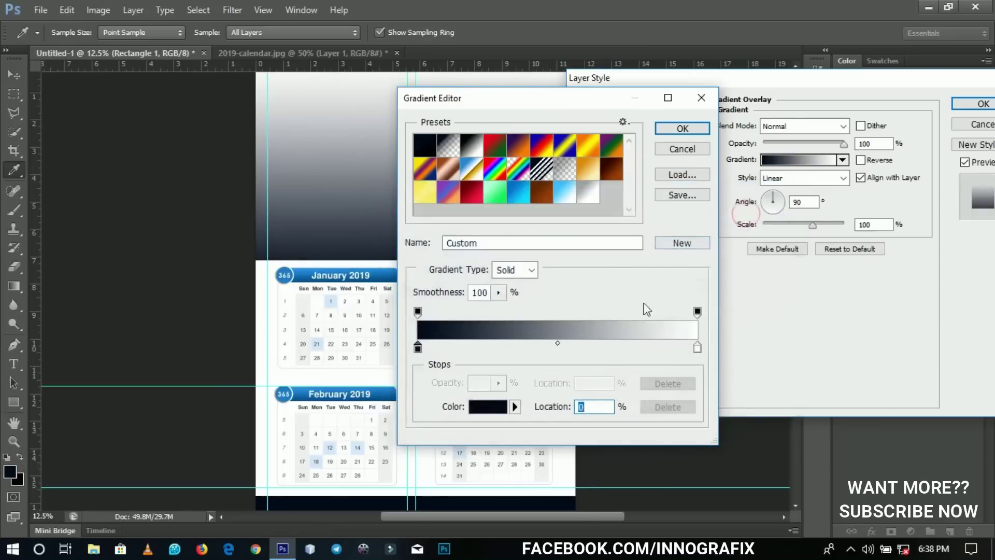
# - Set the gradient's white colour stop to the lighter navy 00173d and accept the edited gradient
pyautogui.doubleClick(698, 347)
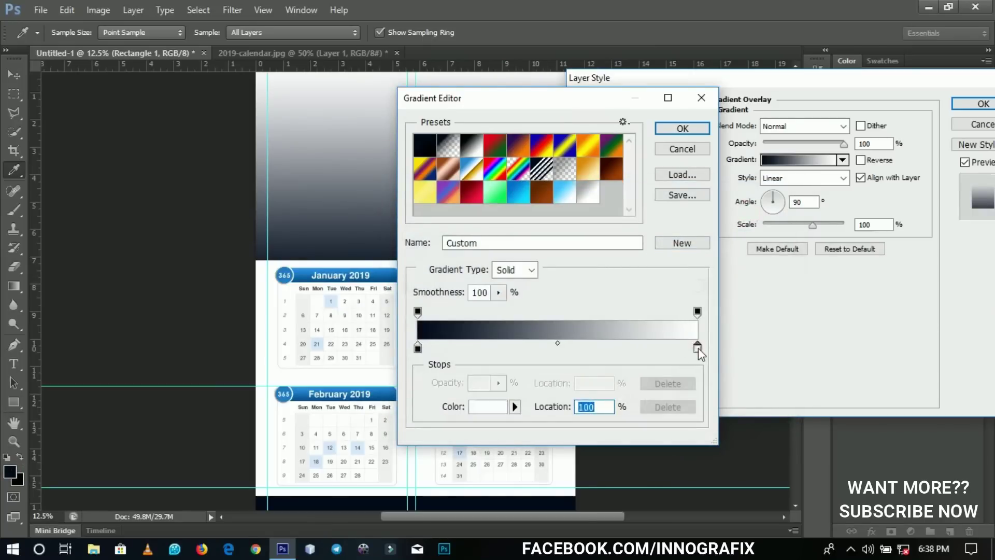
pyautogui.click(12, 468)
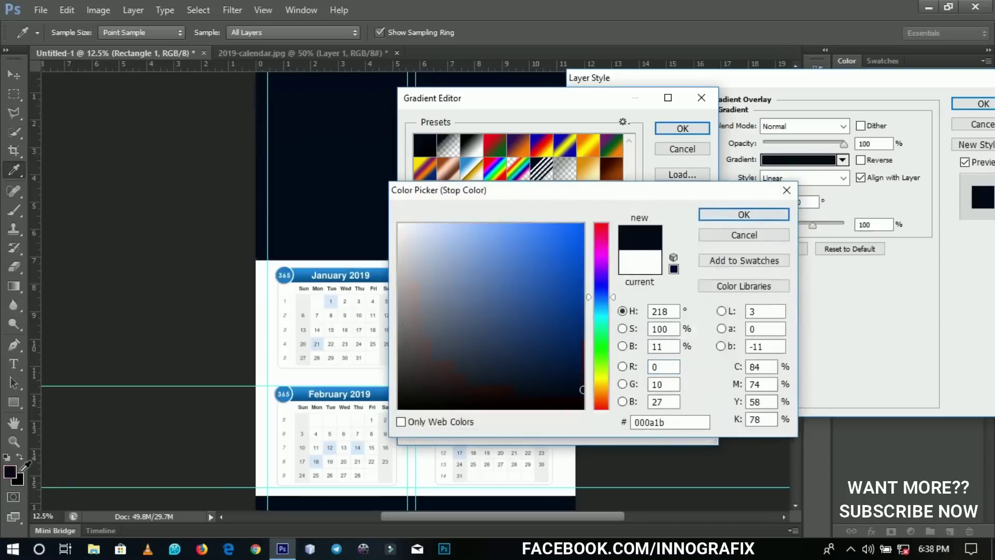
pyautogui.moveTo(583, 374); pyautogui.dragTo(583, 360)
pyautogui.click(729, 216)
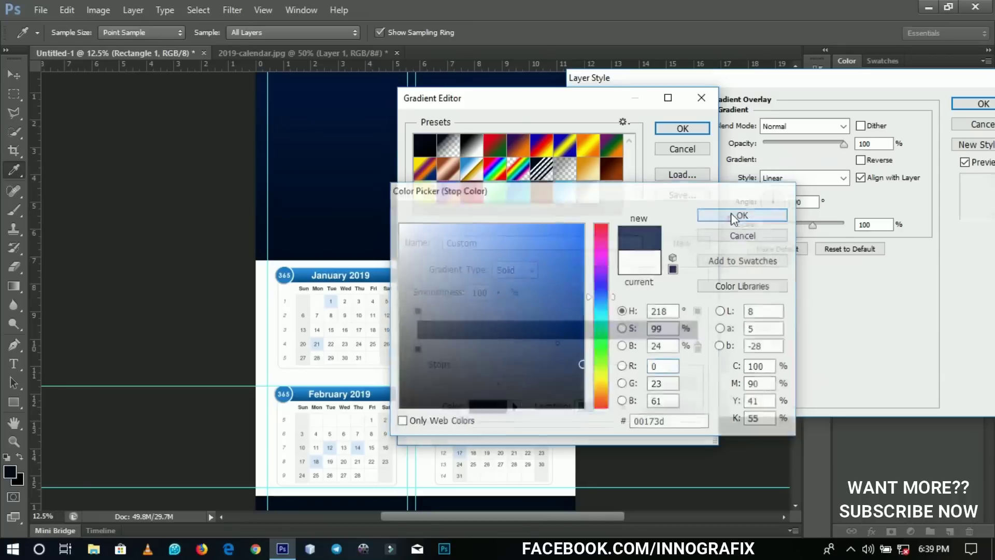
pyautogui.moveTo(587, 106); pyautogui.dragTo(809, 172)
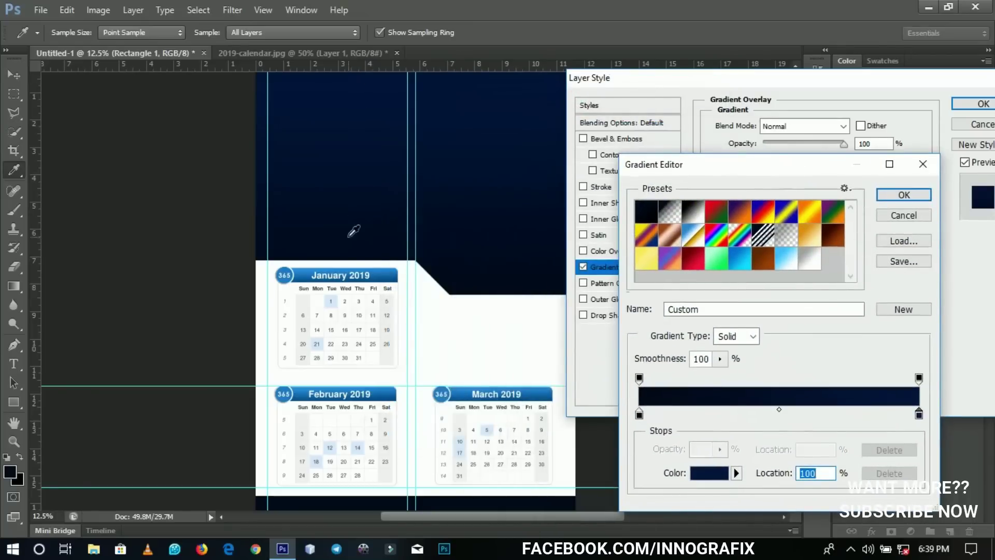
pyautogui.press('Return')
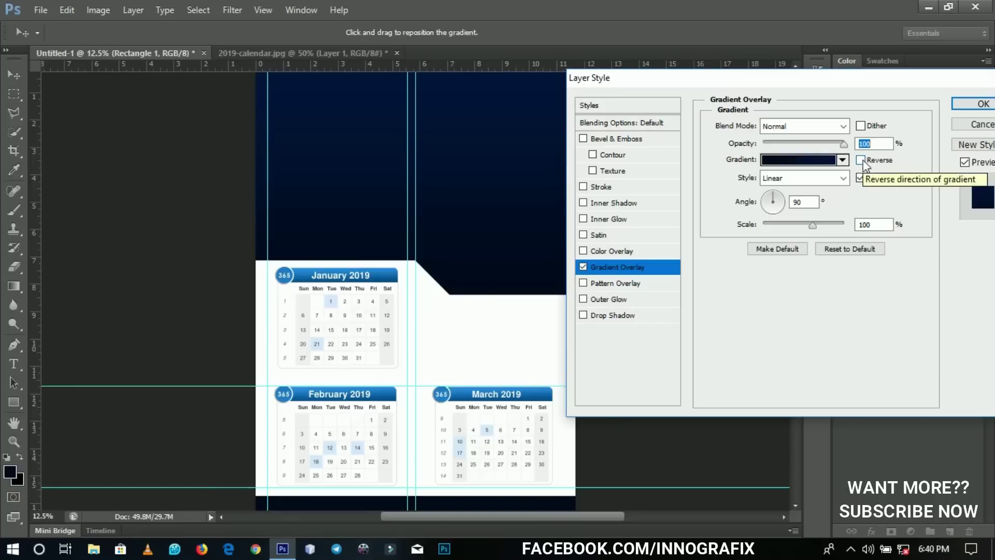
# - Make the gradient overlay Radial and reversed, increase its scale, and apply the layer style to Rectangle 1
pyautogui.click(803, 177)
pyautogui.click(790, 207)
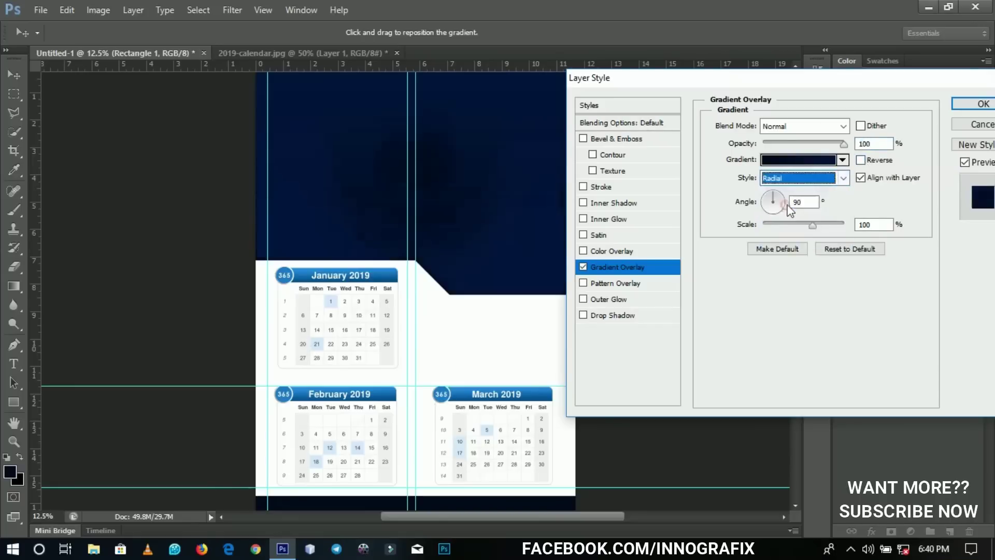
pyautogui.click(859, 160)
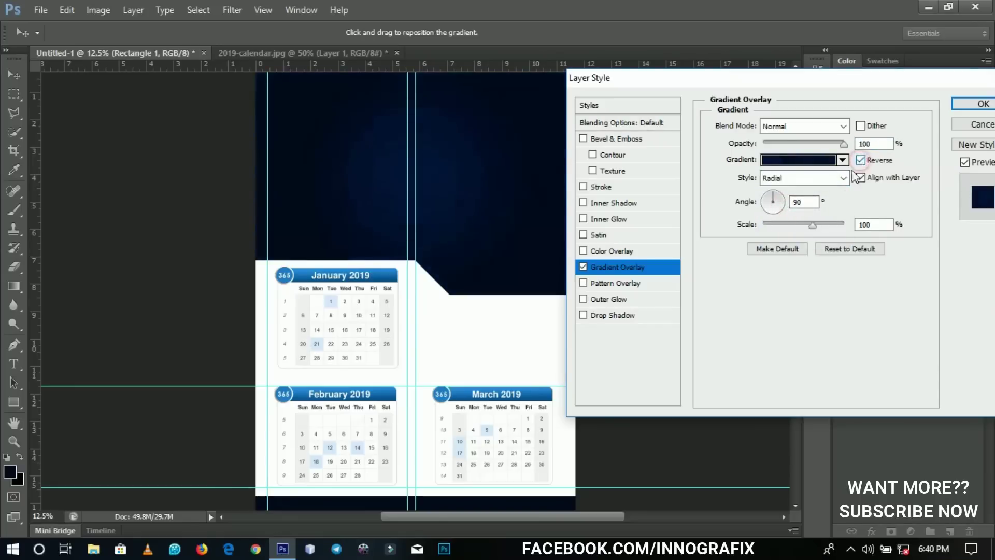
pyautogui.moveTo(820, 224); pyautogui.dragTo(840, 230)
pyautogui.click(978, 106)
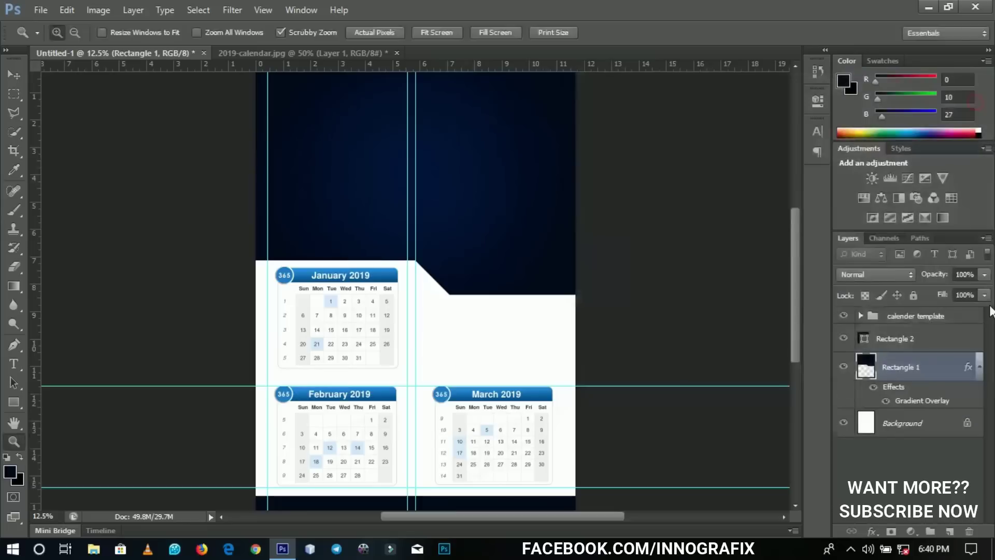
# - Copy the layer style from Rectangle 1 and paste it onto Rectangle 2
pyautogui.click(980, 369)
pyautogui.rightClick(930, 373)
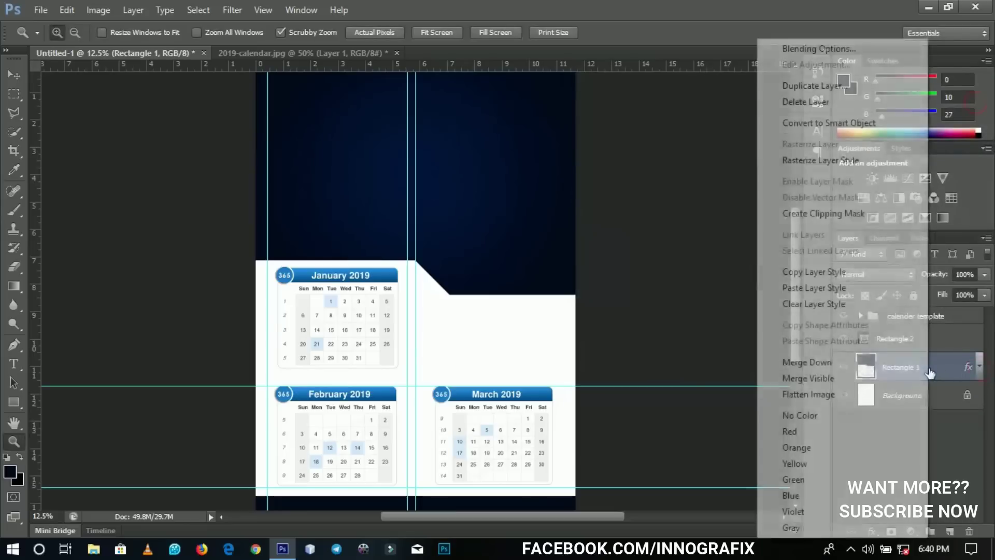
pyautogui.click(828, 275)
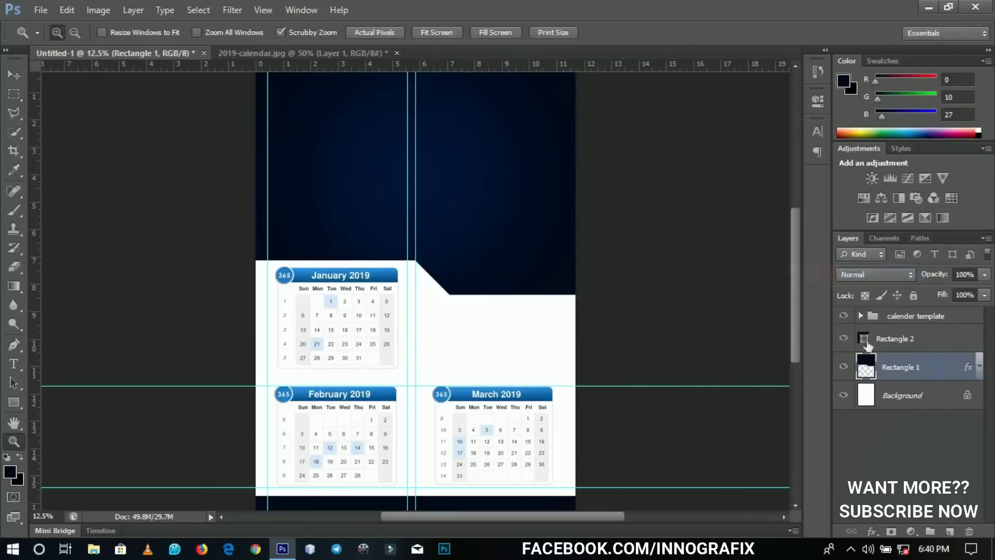
pyautogui.click(893, 342)
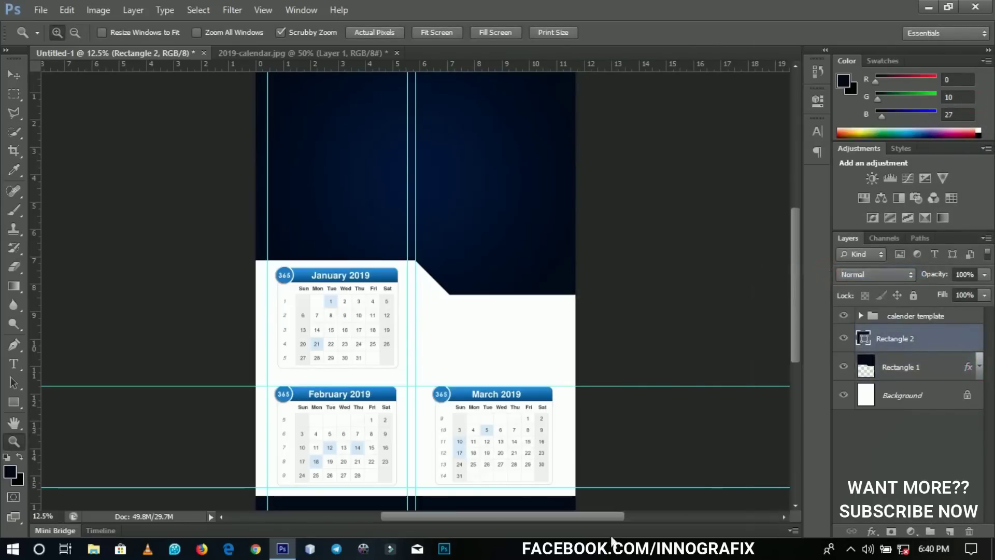
pyautogui.rightClick(914, 338)
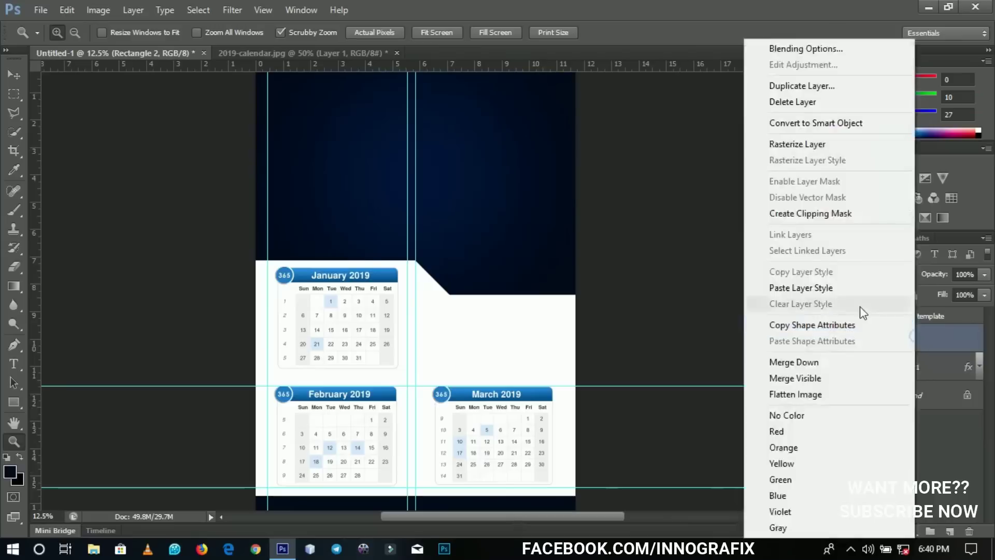
pyautogui.click(826, 289)
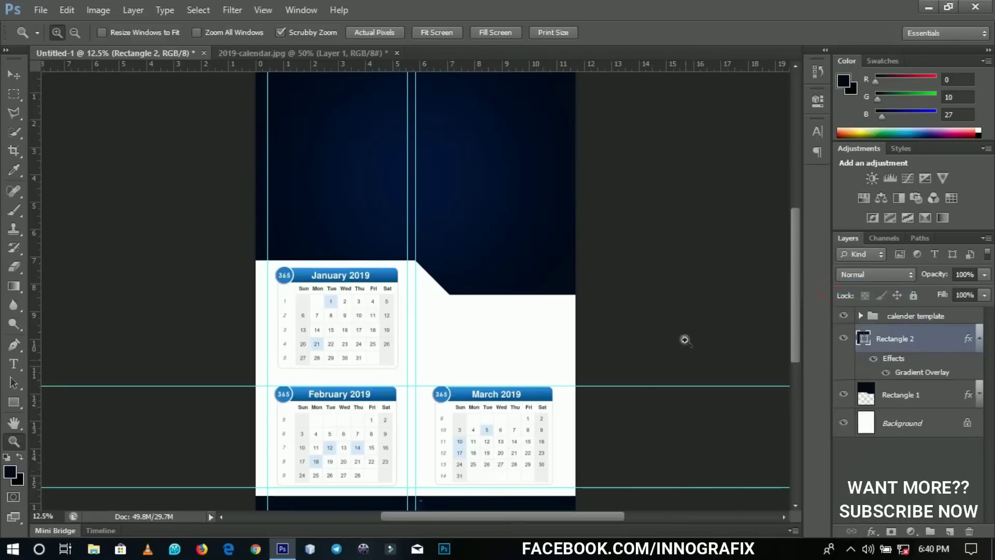
# - Collapse the effects list of Rectangle 2 and select the calender template group
pyautogui.moveTo(794, 233); pyautogui.dragTo(794, 255)
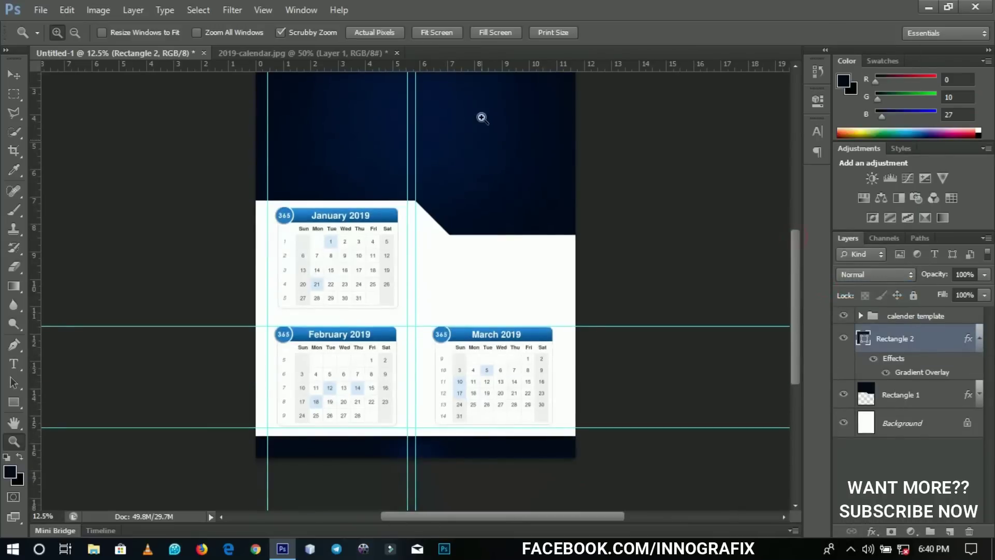
pyautogui.click(979, 340)
pyautogui.click(915, 319)
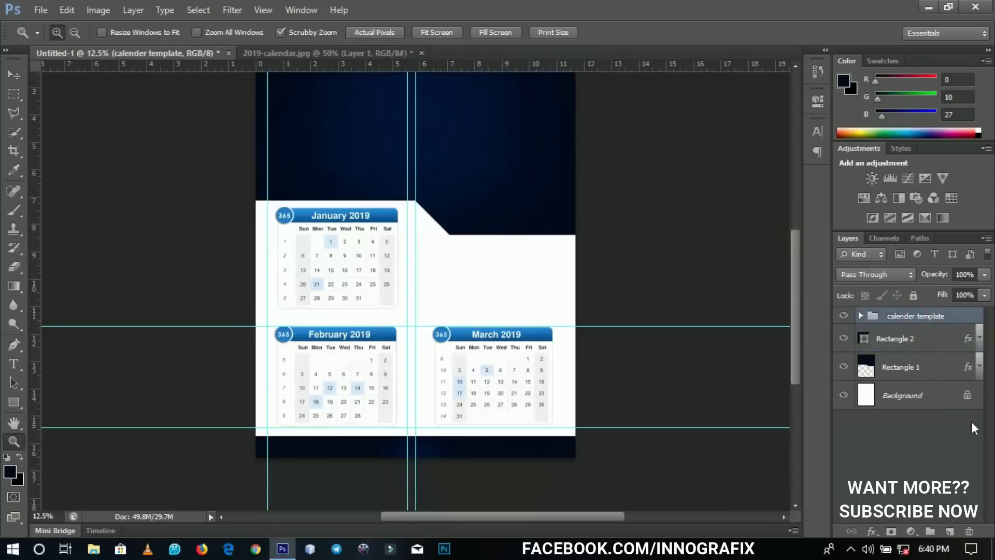
# - Draw a circle about 1570 px in diameter with the Ellipse tool on the right side of the upper navy area
pyautogui.rightClick(696, 237)
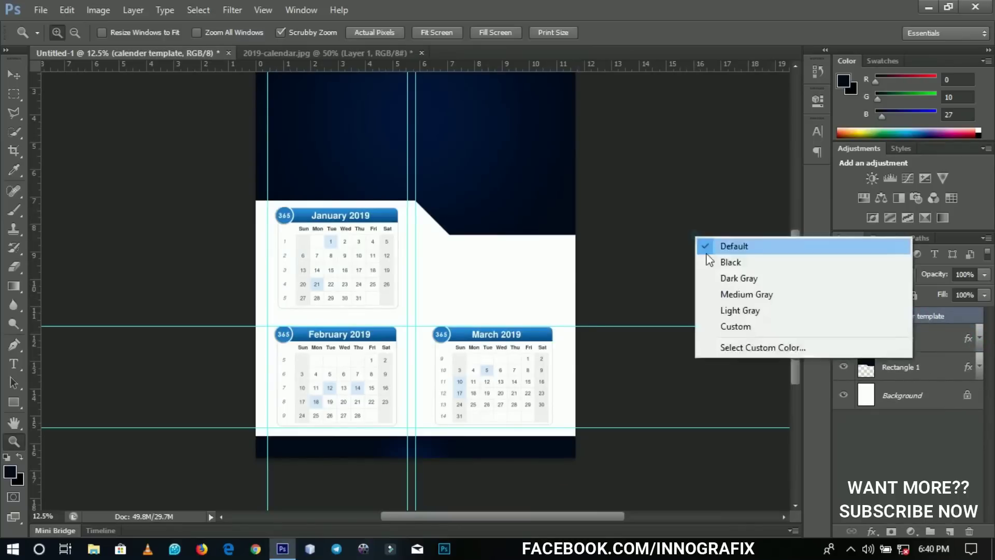
pyautogui.rightClick(457, 248)
pyautogui.click(483, 253)
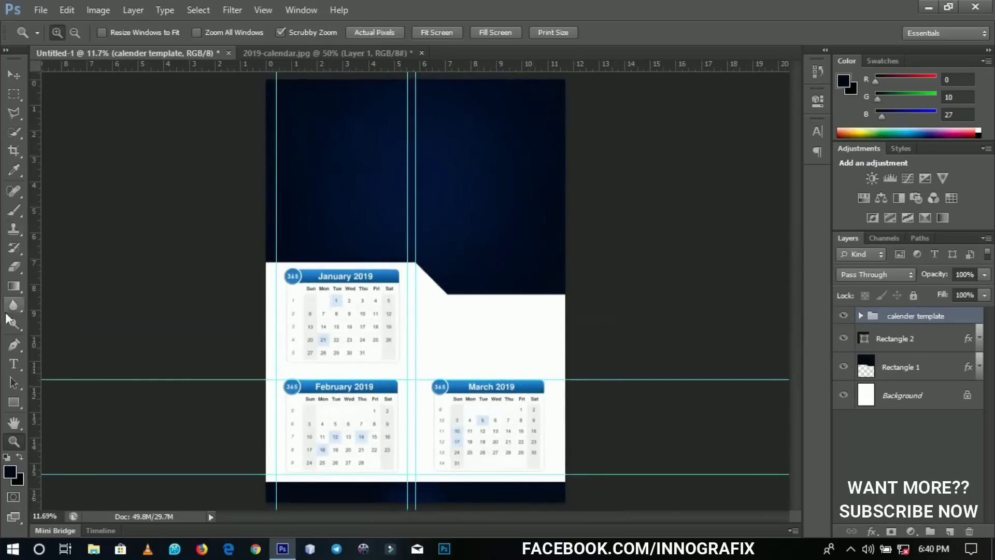
pyautogui.click(14, 405)
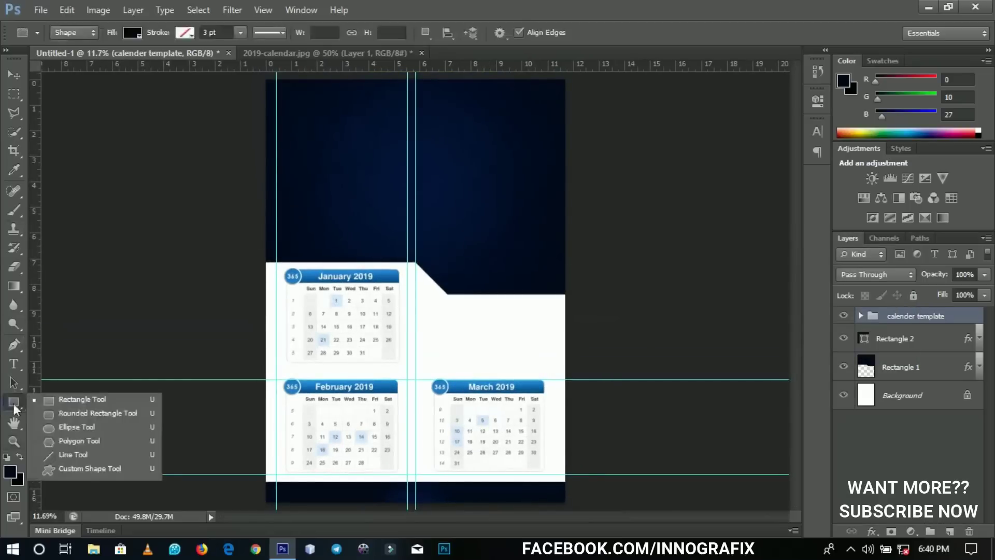
pyautogui.click(67, 427)
pyautogui.moveTo(441, 117); pyautogui.dragTo(577, 268)
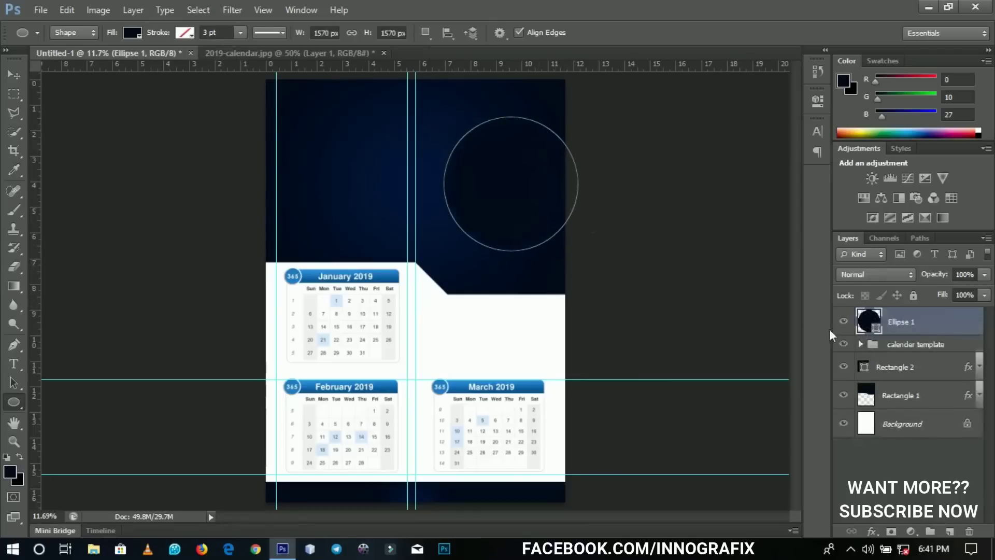
# - Change the fill colour of Ellipse 1 to white
pyautogui.doubleClick(869, 320)
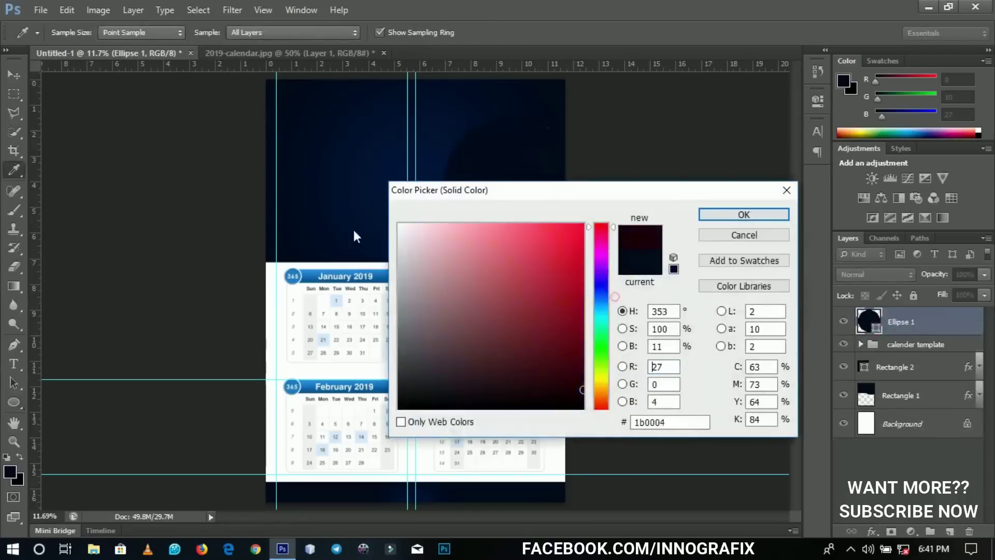
pyautogui.moveTo(413, 227); pyautogui.dragTo(399, 224)
pyautogui.click(744, 214)
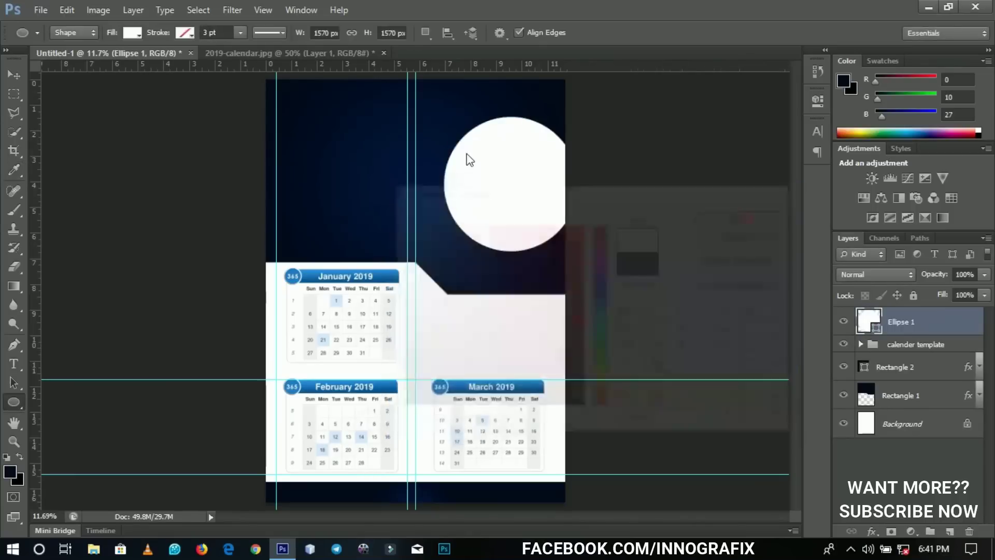
# - Move the white circle into the upper-right part of the navy area and scale it down slightly about its centre
pyautogui.press('v')
pyautogui.moveTo(529, 175); pyautogui.dragTo(521, 155)
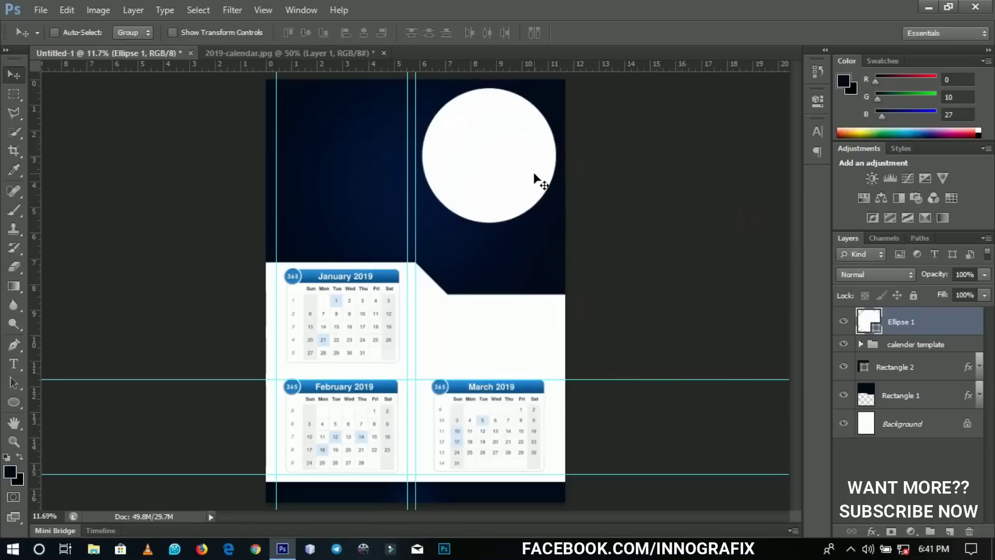
pyautogui.hotkey('shift', 'Right')
pyautogui.hotkey('shift', 'Right')
pyautogui.hotkey('shift', 'Right')
pyautogui.hotkey('ctrl', 't')
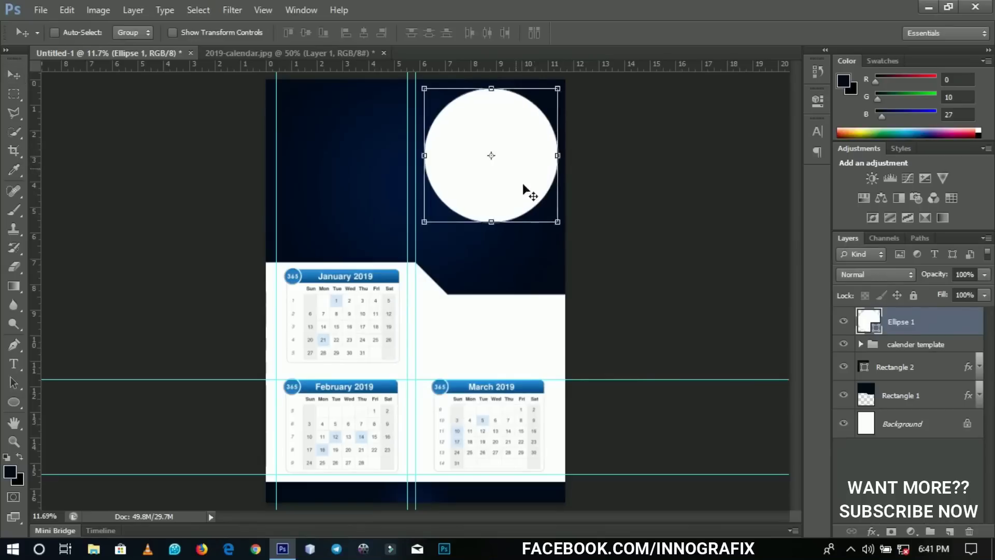
pyautogui.moveTo(553, 224); pyautogui.dragTo(549, 218)
pyautogui.press('Return')
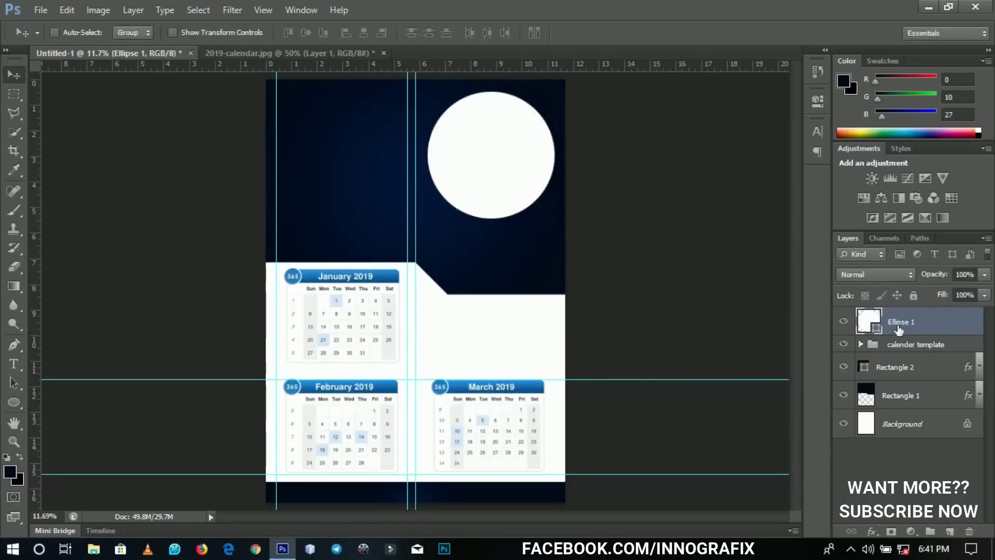
# - Duplicate Ellipse 1 and enlarge the original circle underneath to about 105% about its centre
pyautogui.hotkey('ctrl', 'j')
pyautogui.click(897, 351)
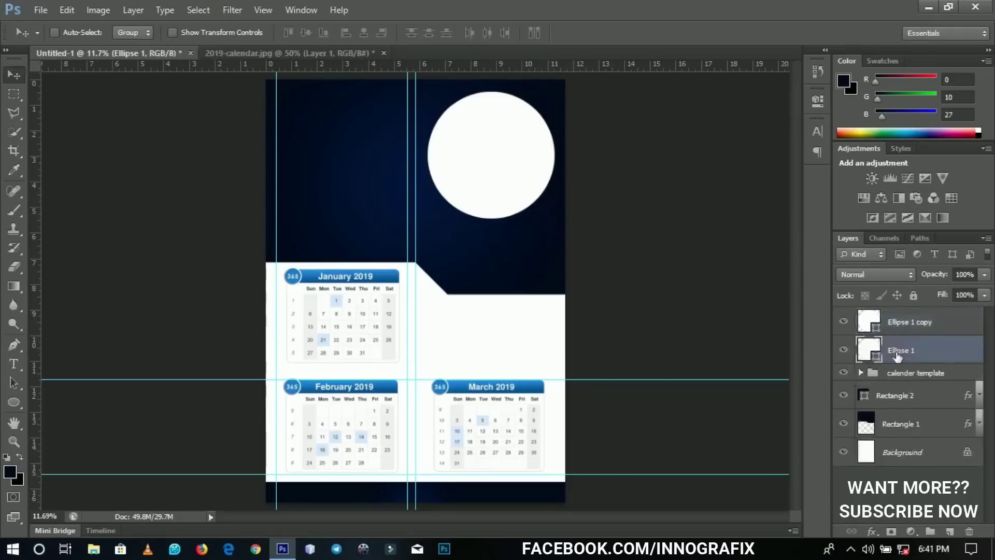
pyautogui.hotkey('ctrl', 't')
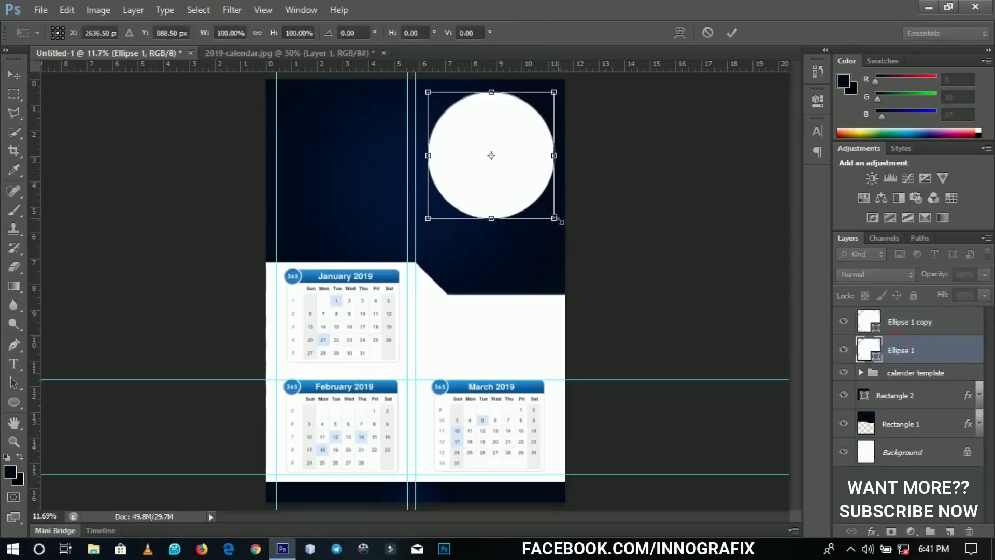
pyautogui.moveTo(555, 218); pyautogui.dragTo(558, 221)
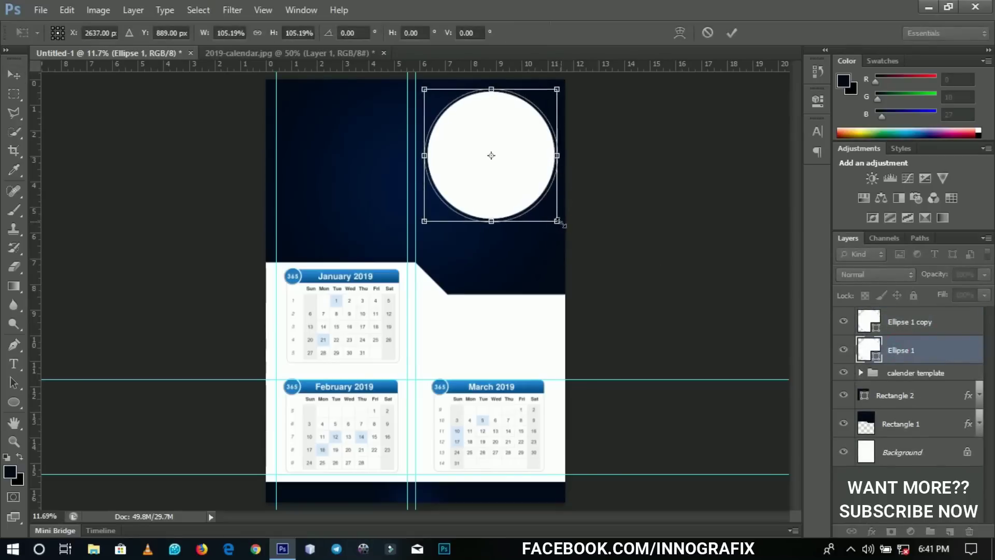
pyautogui.doubleClick(534, 184)
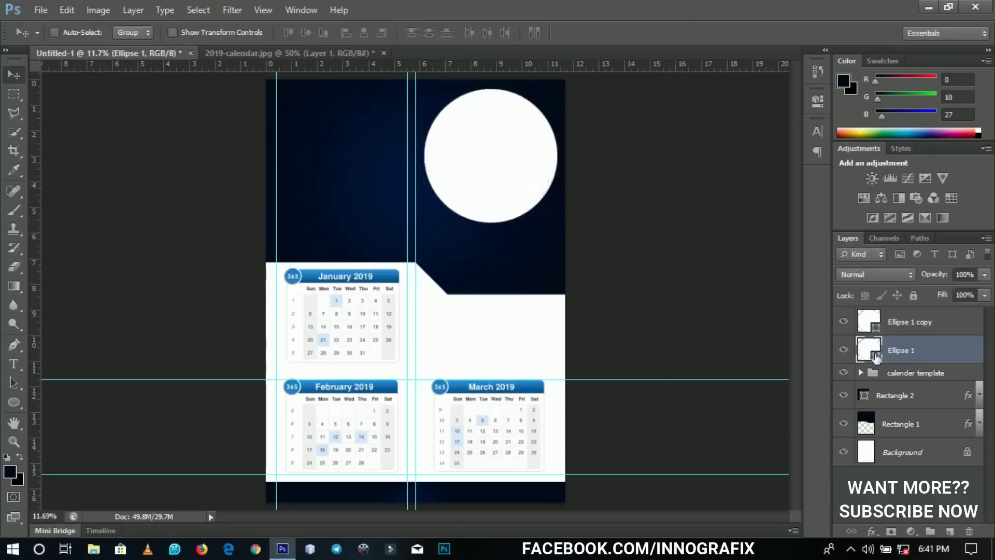
# - Fill the enlarged Ellipse 1 with pink ff0090 so it forms a ring around the white circle
pyautogui.doubleClick(875, 357)
pyautogui.moveTo(600, 265); pyautogui.dragTo(592, 213)
pyautogui.click(710, 215)
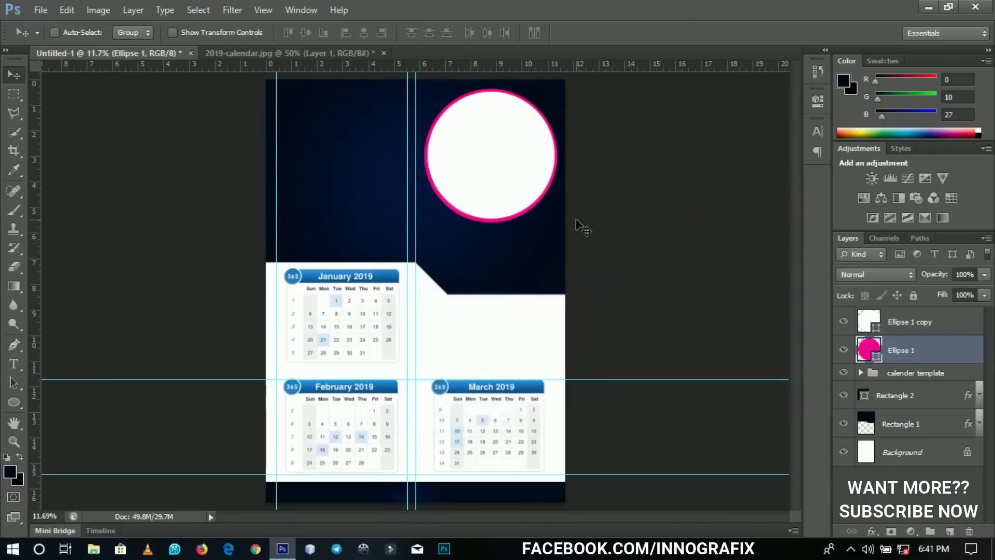
# - Duplicate the white and pink circles together, place the copies to the lower left of the originals, and scale them down
pyautogui.click(910, 331)
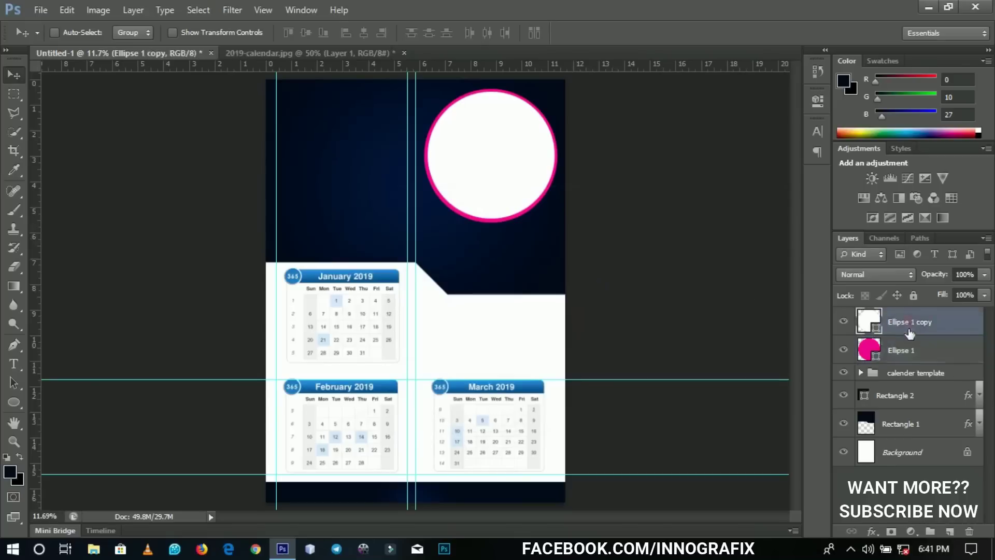
pyautogui.keyDown('shift'); pyautogui.click(912, 348); pyautogui.keyUp('shift')
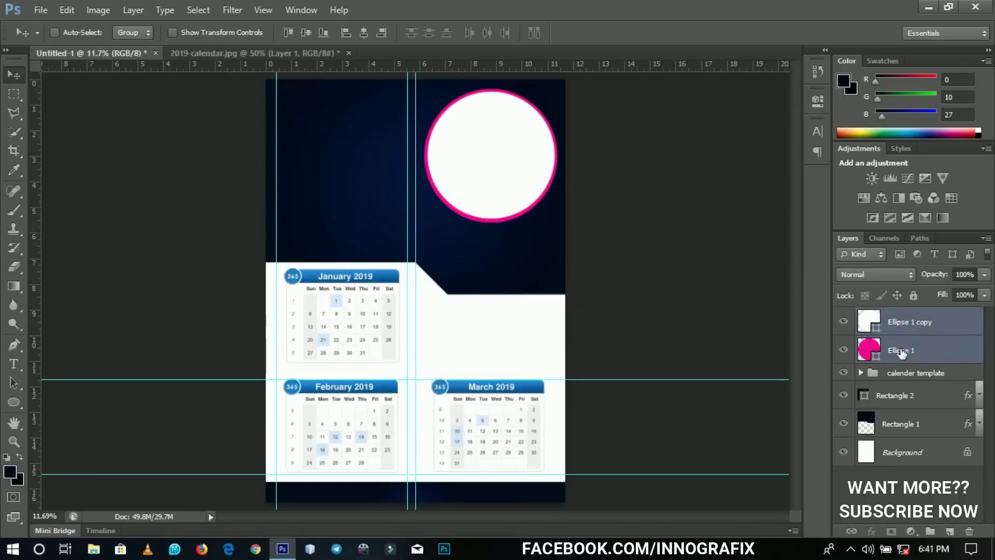
pyautogui.hotkey('ctrl', 'j')
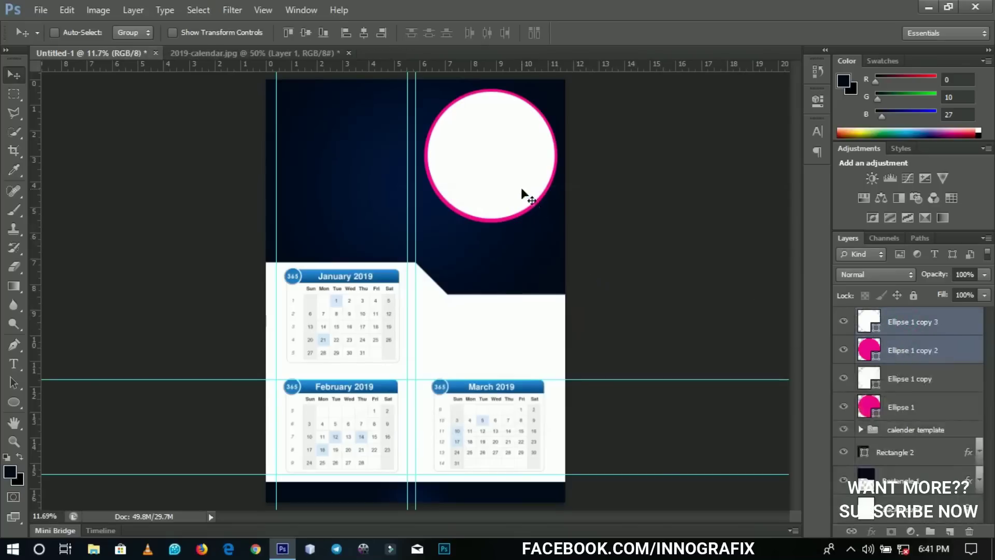
pyautogui.moveTo(494, 204); pyautogui.dragTo(444, 251)
pyautogui.hotkey('ctrl', 't')
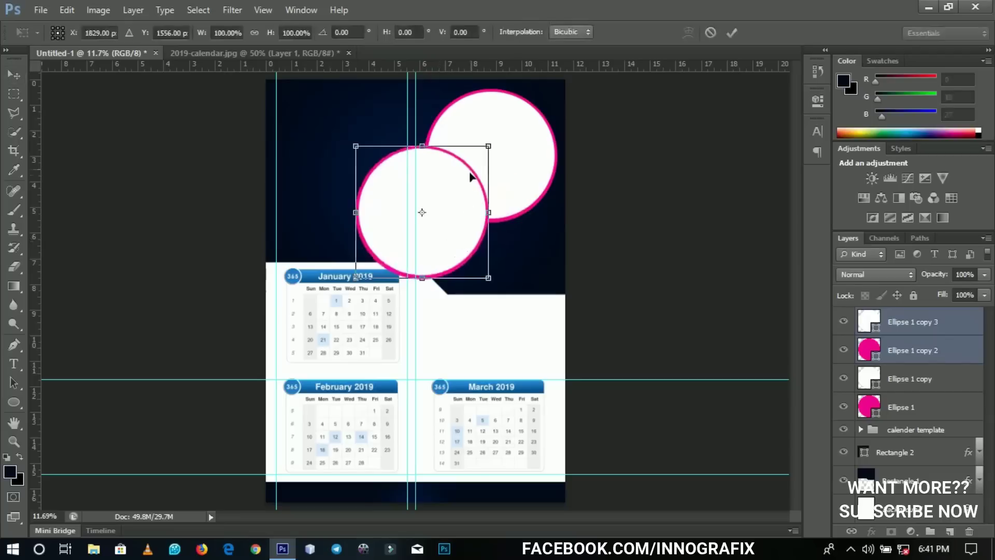
pyautogui.moveTo(485, 147); pyautogui.dragTo(470, 166)
pyautogui.press('Return')
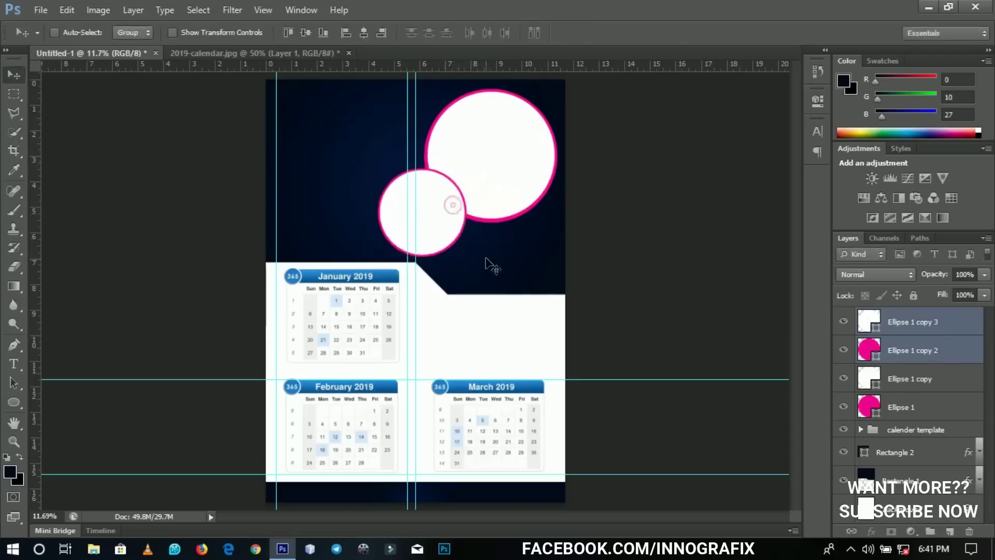
# - Duplicate the smaller circle pair, place it below the large circle just right of the first copy, and shrink it slightly
pyautogui.hotkey('ctrl', 'j')
pyautogui.moveTo(452, 230); pyautogui.dragTo(522, 255)
pyautogui.hotkey('ctrl', 't')
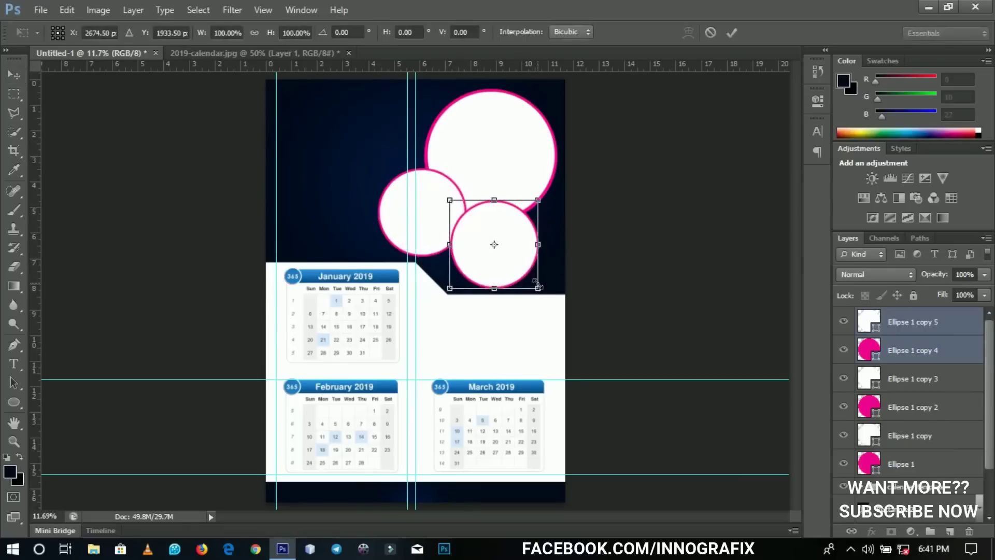
pyautogui.moveTo(538, 288); pyautogui.dragTo(532, 282)
pyautogui.press('Return')
# - Change the fill of Ellipse 1 copy 4, the ring of the smallest circle, to cyan 00fff0
pyautogui.click(930, 352)
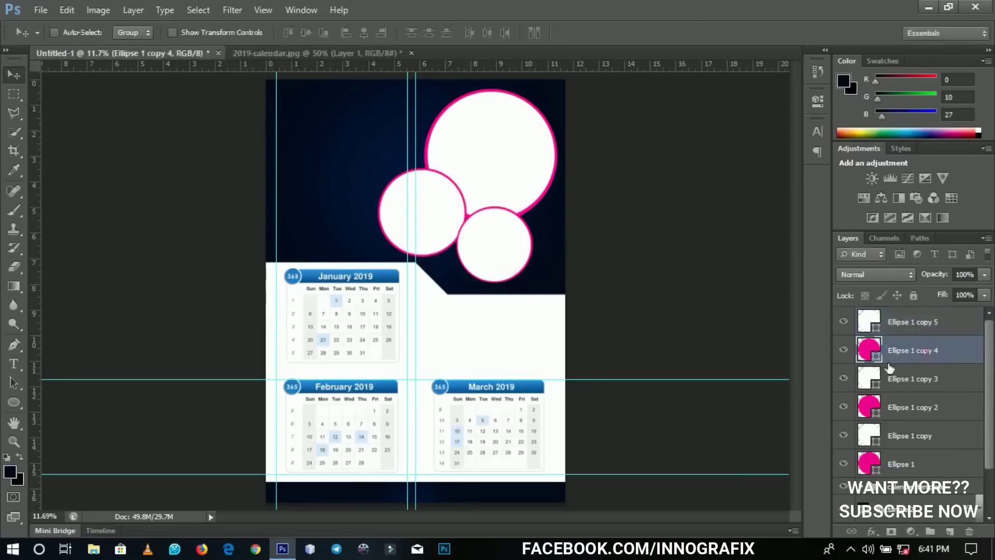
pyautogui.doubleClick(876, 358)
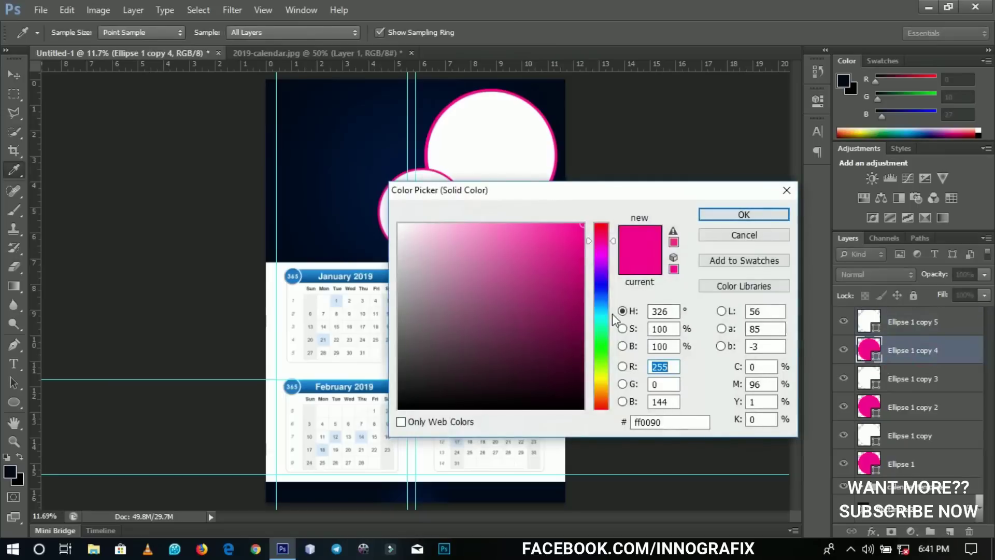
pyautogui.click(603, 323)
pyautogui.moveTo(602, 322); pyautogui.dragTo(601, 320)
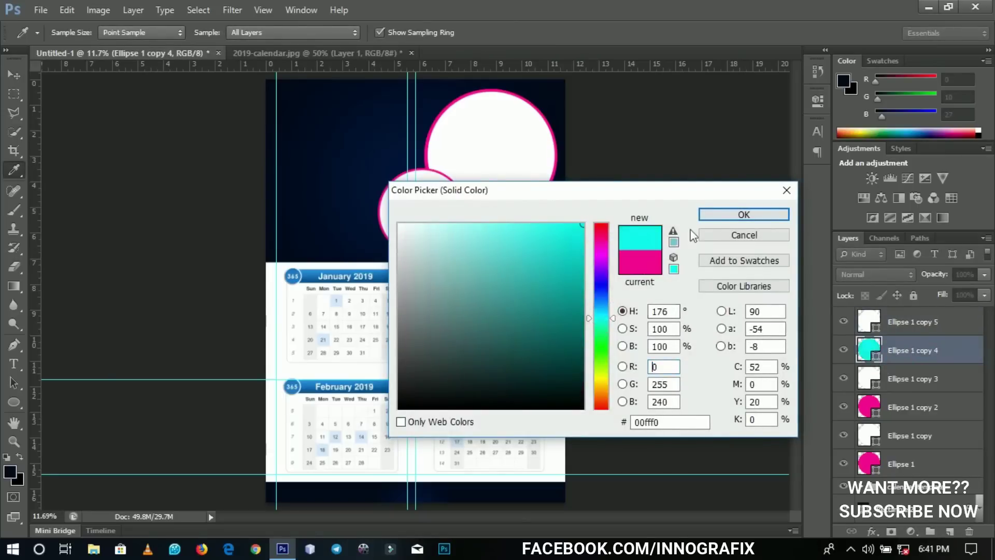
pyautogui.click(706, 215)
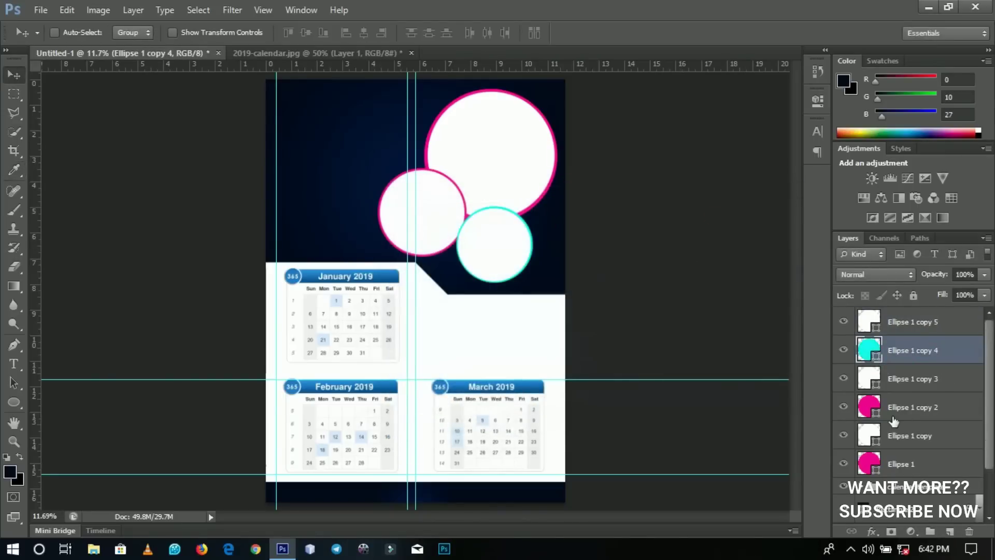
# - Change the fill of Ellipse 1 copy 2, the ring of the middle-sized circle, to green 00ff06
pyautogui.click(857, 409)
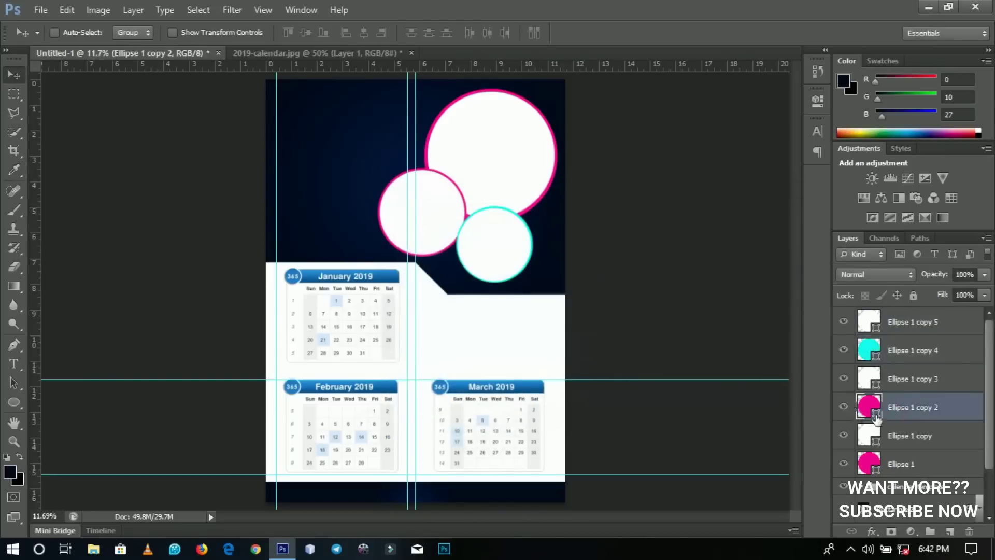
pyautogui.doubleClick(875, 416)
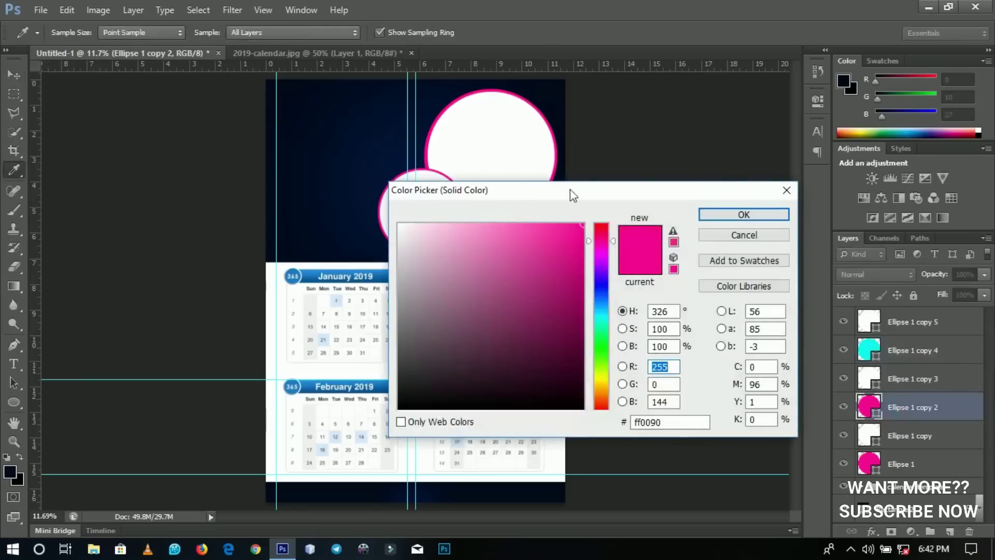
pyautogui.moveTo(573, 196); pyautogui.dragTo(595, 268)
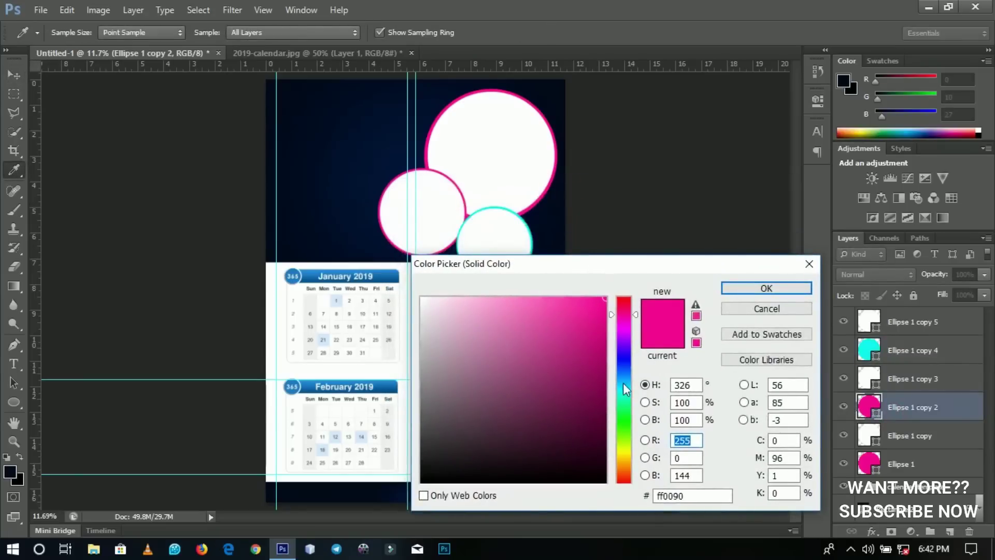
pyautogui.click(625, 401)
pyautogui.moveTo(625, 397); pyautogui.dragTo(625, 420)
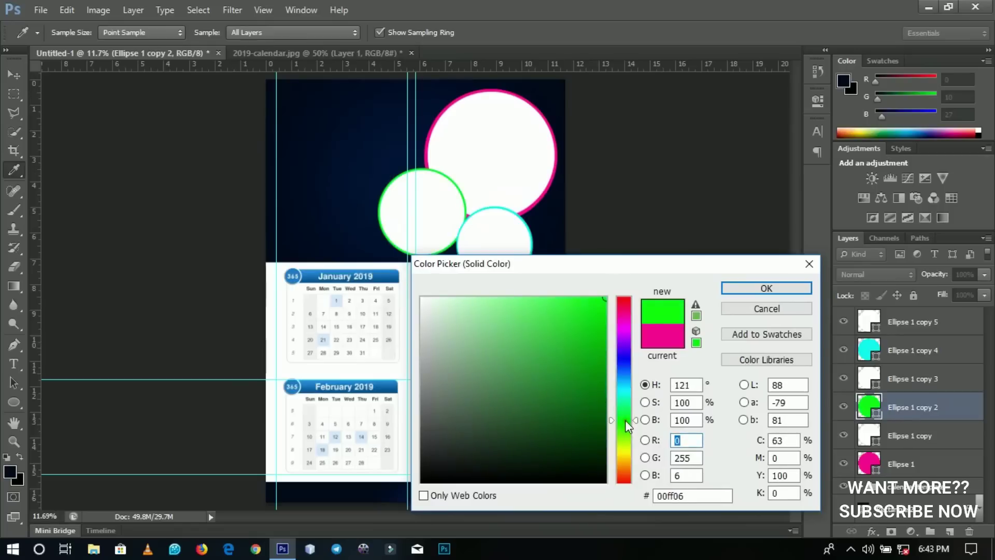
pyautogui.click(766, 288)
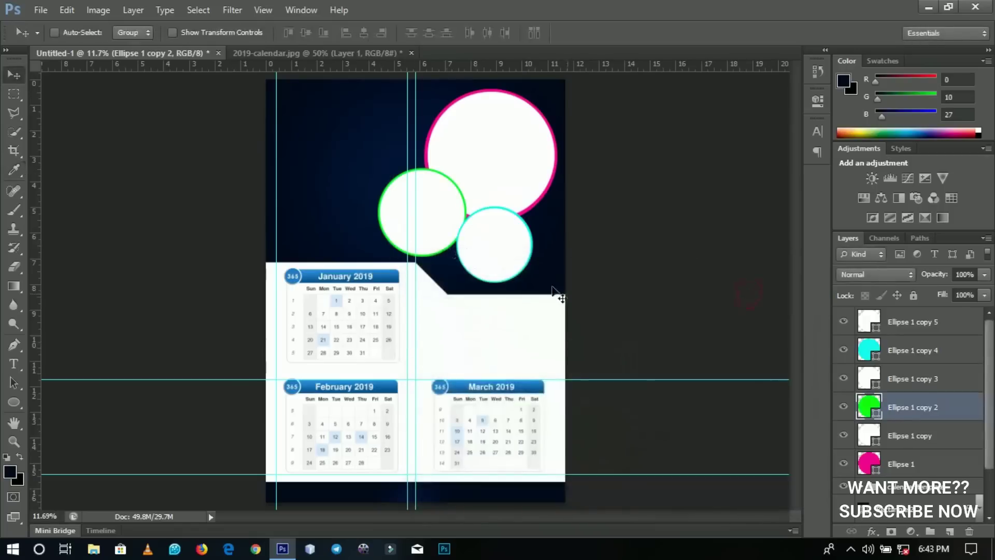
# - Group all six ellipse layers from Ellipse 1 to Ellipse 1 copy 5 and name the group Elipse
pyautogui.click(902, 466)
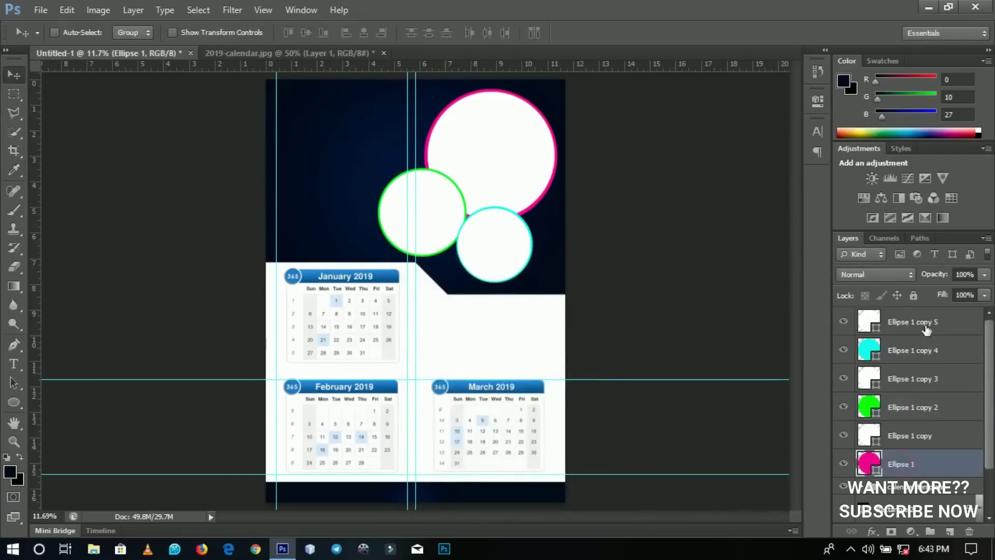
pyautogui.keyDown('shift'); pyautogui.click(926, 324); pyautogui.keyUp('shift')
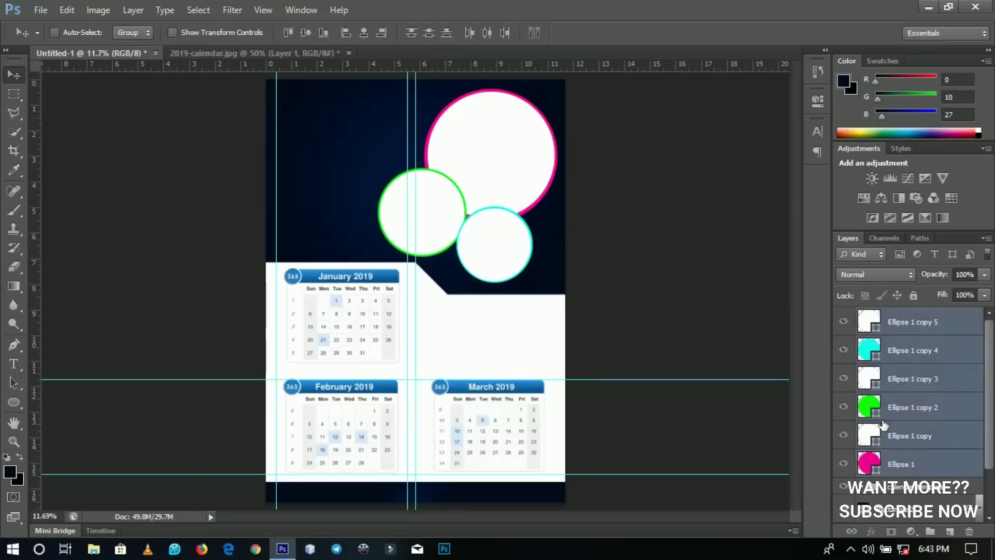
pyautogui.hotkey('ctrl', 'g')
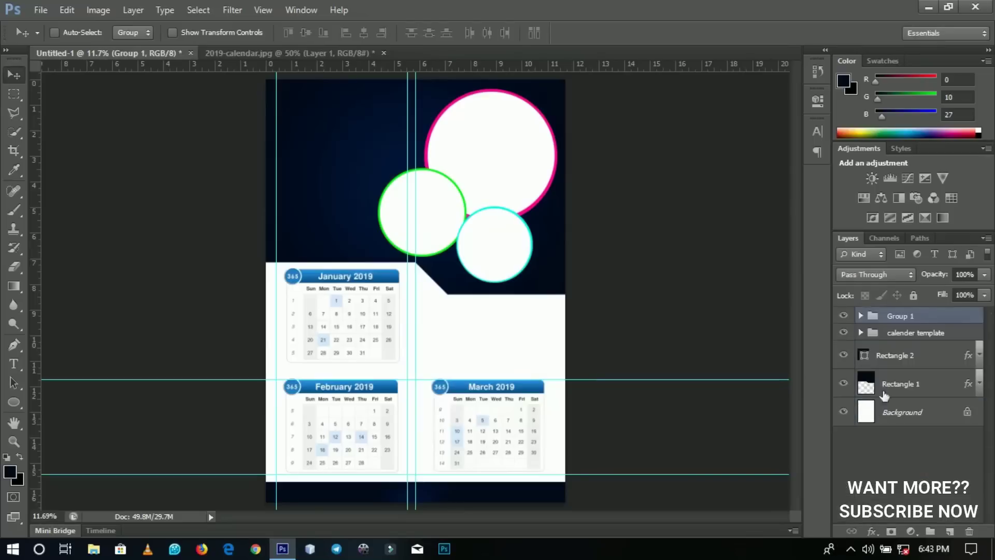
pyautogui.doubleClick(899, 316)
pyautogui.write('Ellipse')
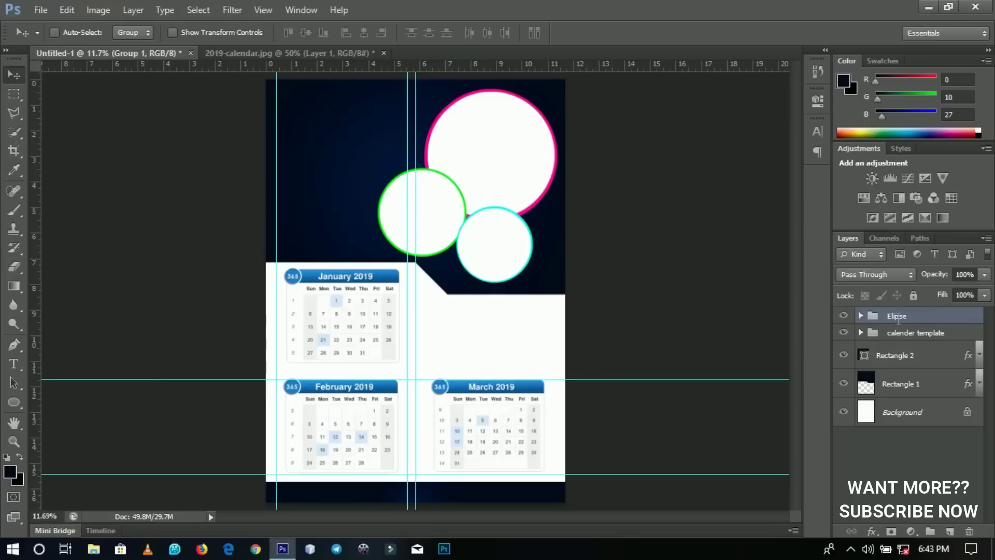
pyautogui.press('Return')
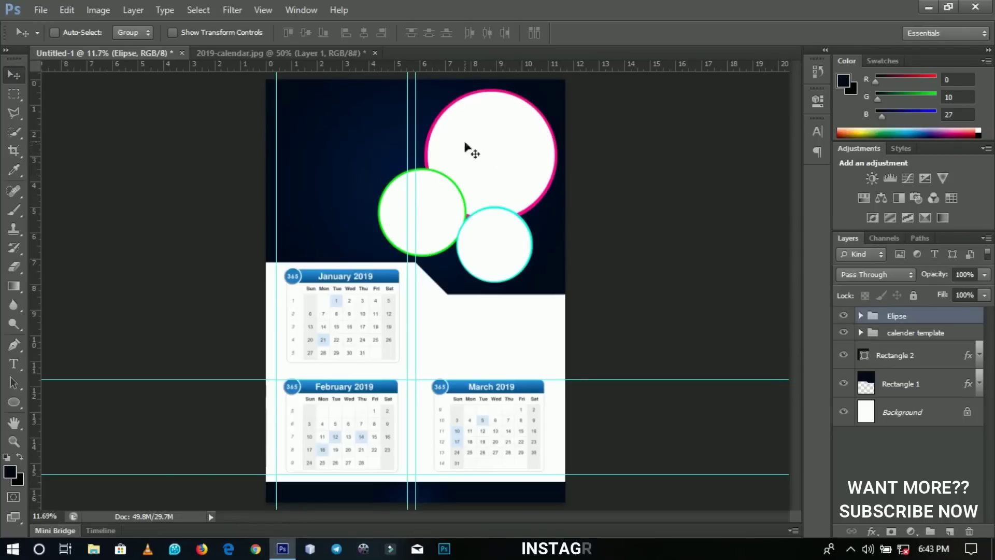
# - Place the PNG photo of the woman in the white off-shoulder dress directly above Ellipse 1 copy, the large white circle
pyautogui.rightClick(488, 150)
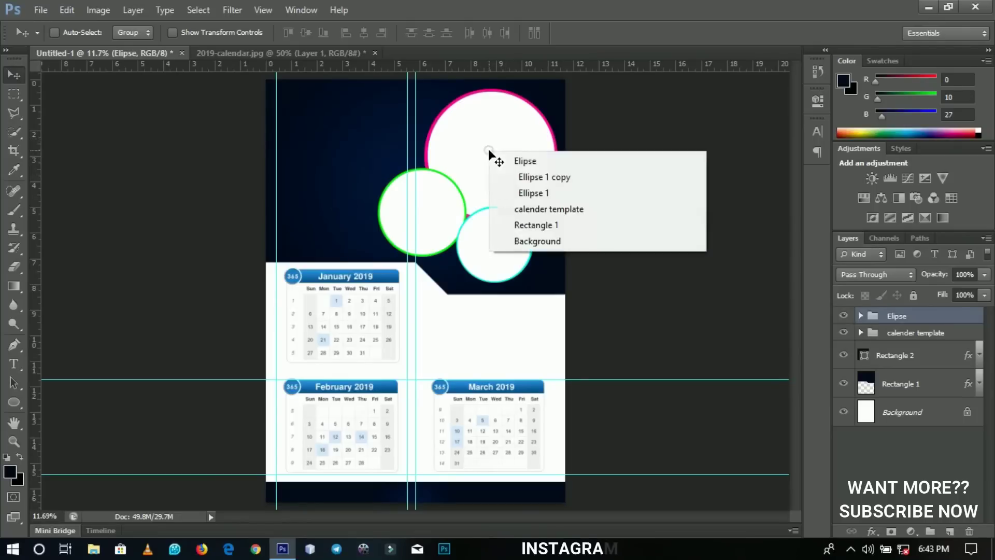
pyautogui.click(524, 179)
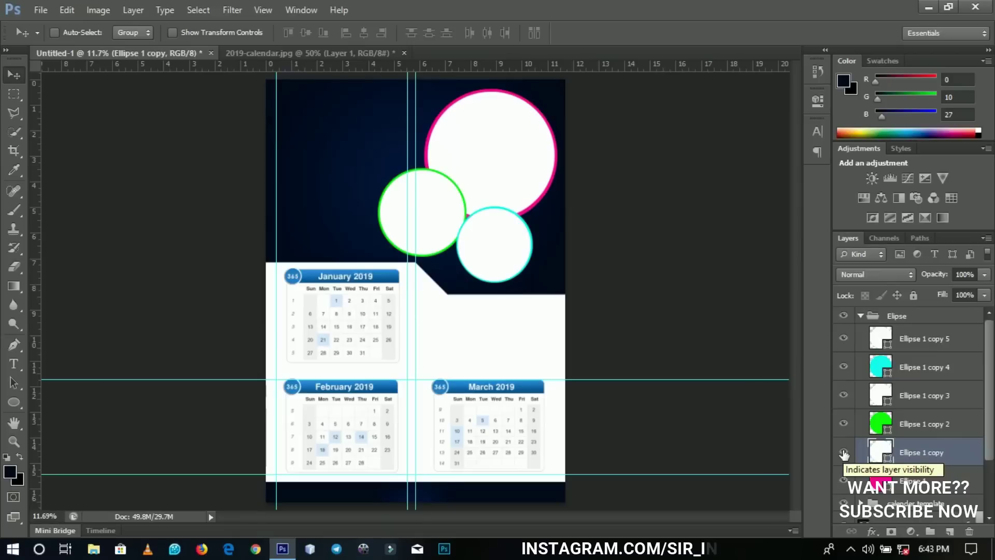
pyautogui.click(843, 453)
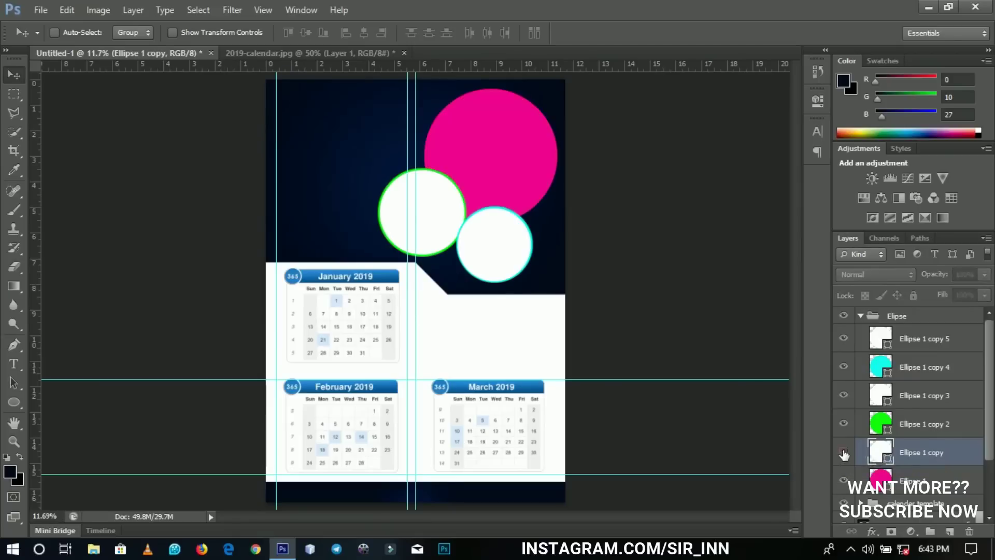
pyautogui.click(844, 454)
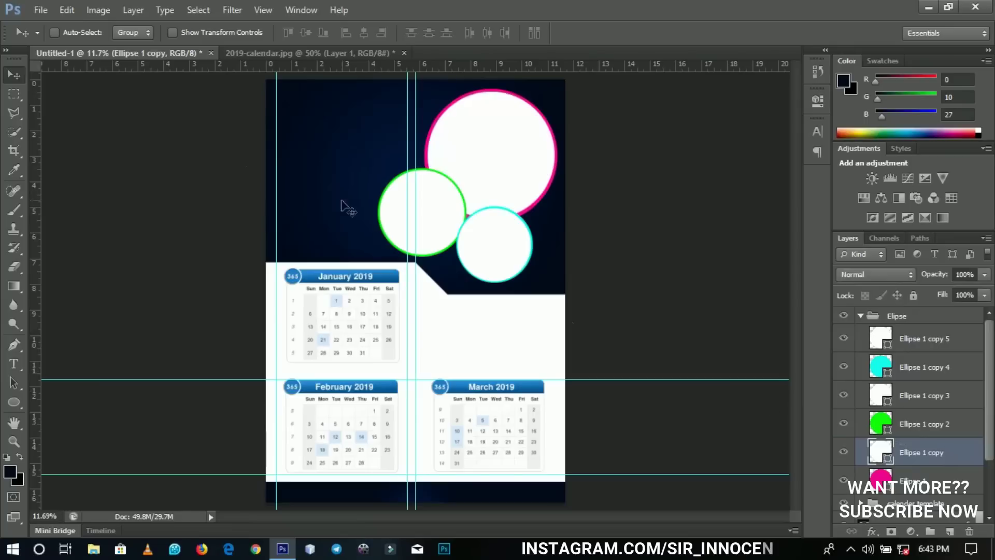
pyautogui.click(40, 11)
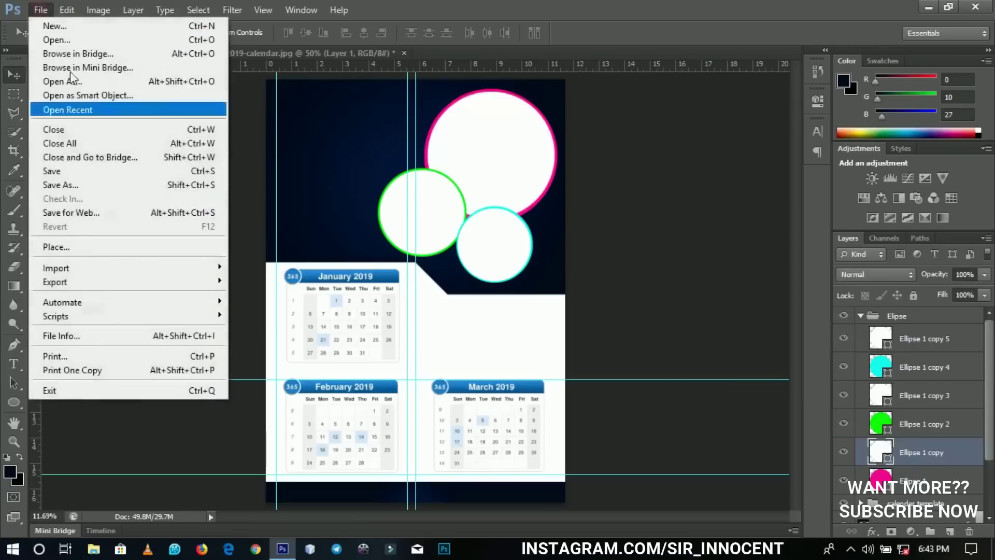
pyautogui.click(106, 251)
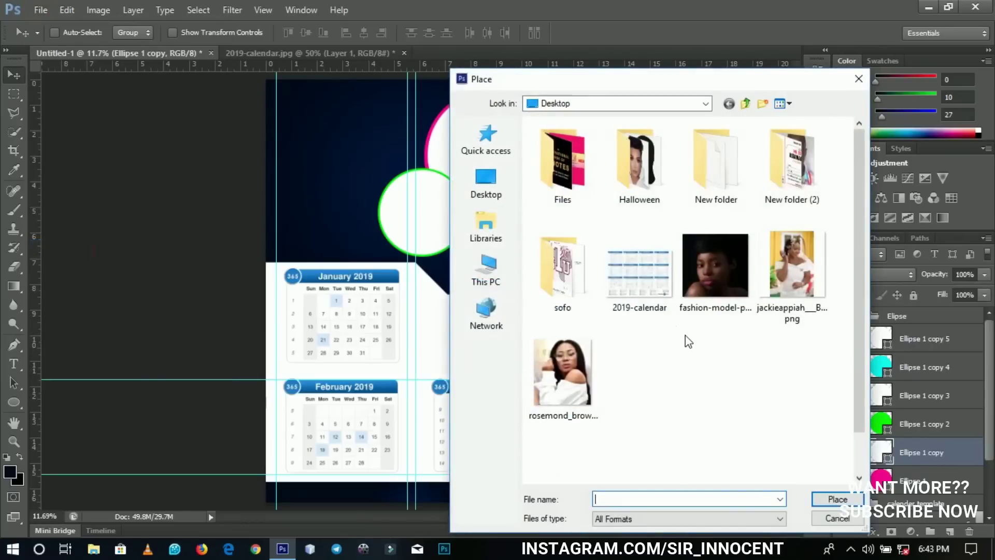
pyautogui.doubleClick(797, 280)
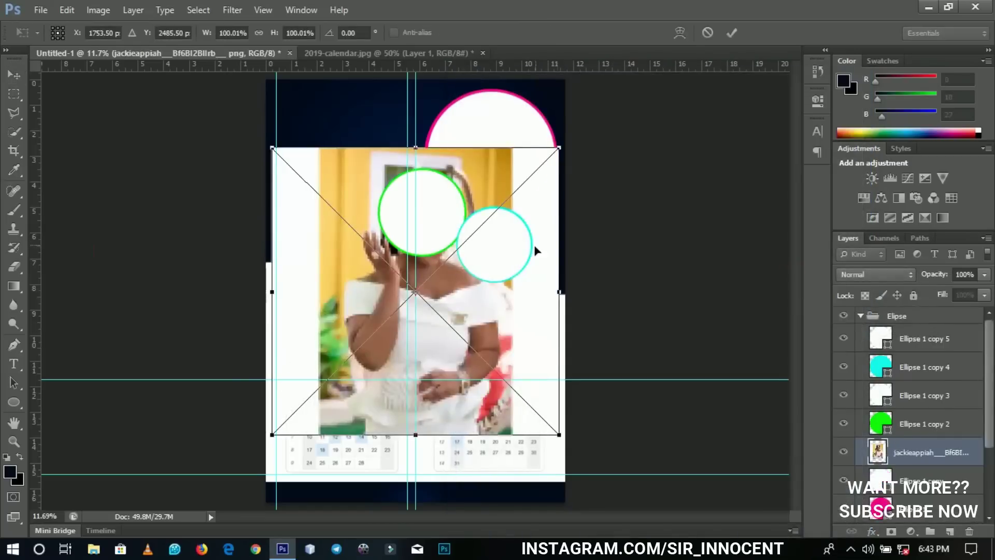
pyautogui.press('Return')
# - Clip the placed photo to the large pink-ringed circle and position it so the woman's face sits inside the circle
pyautogui.moveTo(521, 326); pyautogui.dragTo(531, 254)
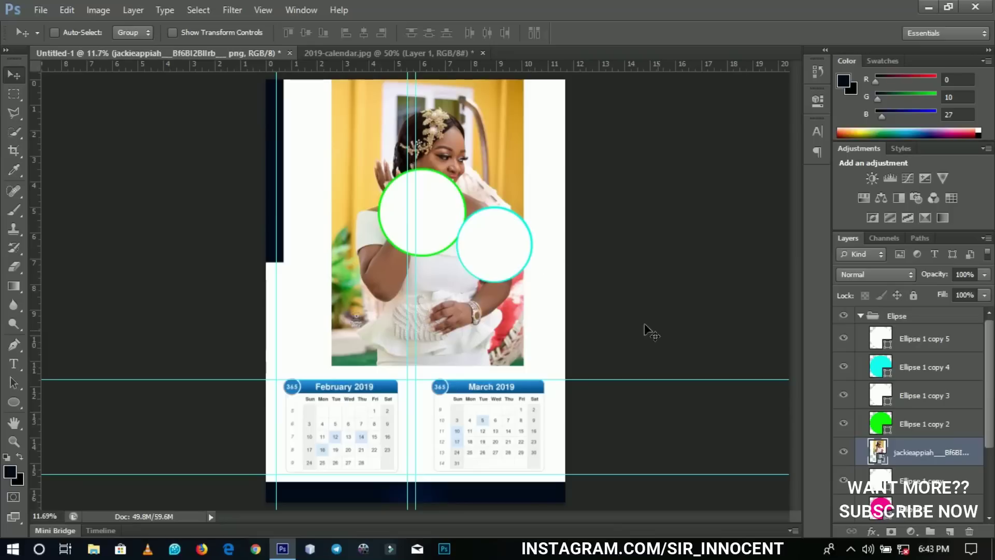
pyautogui.rightClick(915, 460)
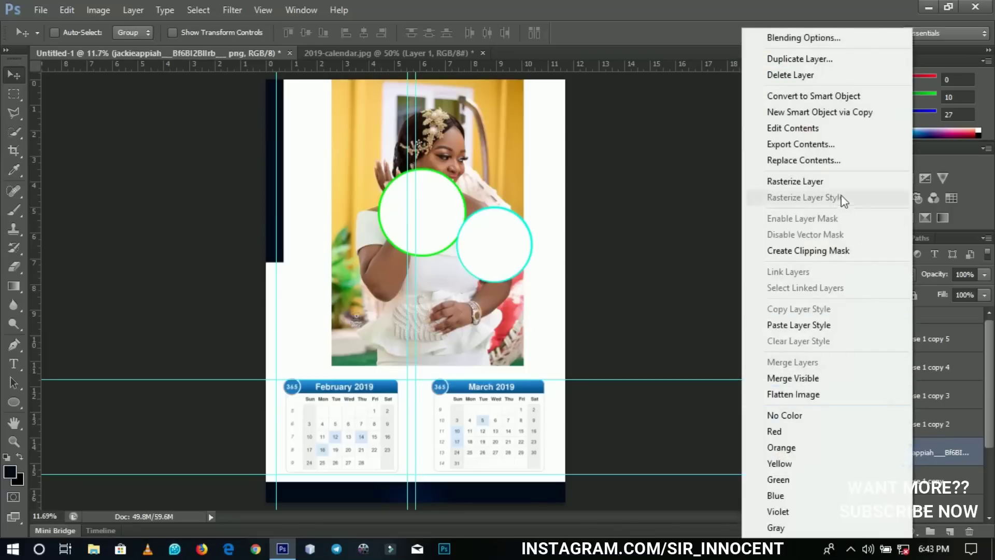
pyautogui.click(812, 249)
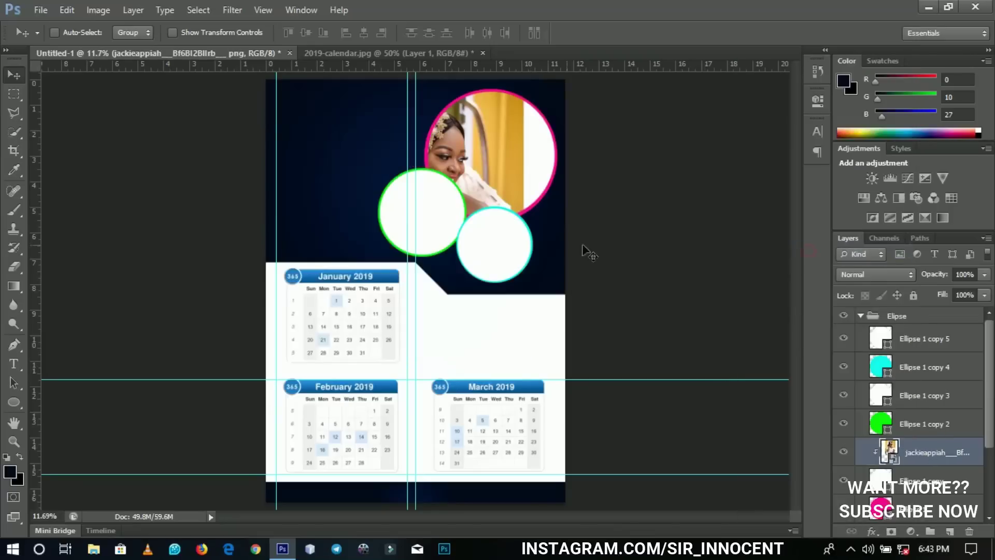
pyautogui.moveTo(496, 170); pyautogui.dragTo(554, 157)
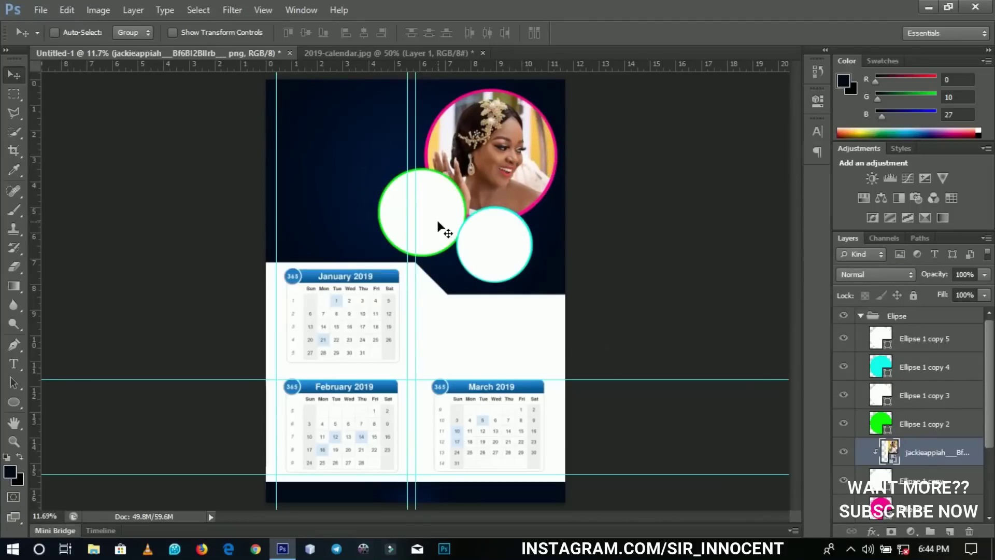
# - Place the fashion-model-person-111137 photo above Ellipse 1 copy 3 and shrink it so the face fits inside the green-ringed circle
pyautogui.rightClick(428, 199)
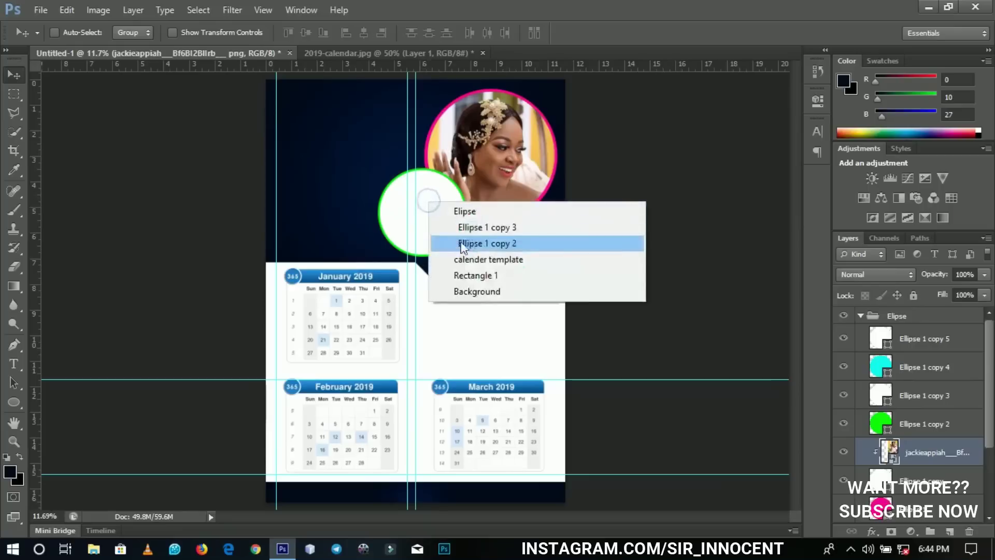
pyautogui.click(469, 228)
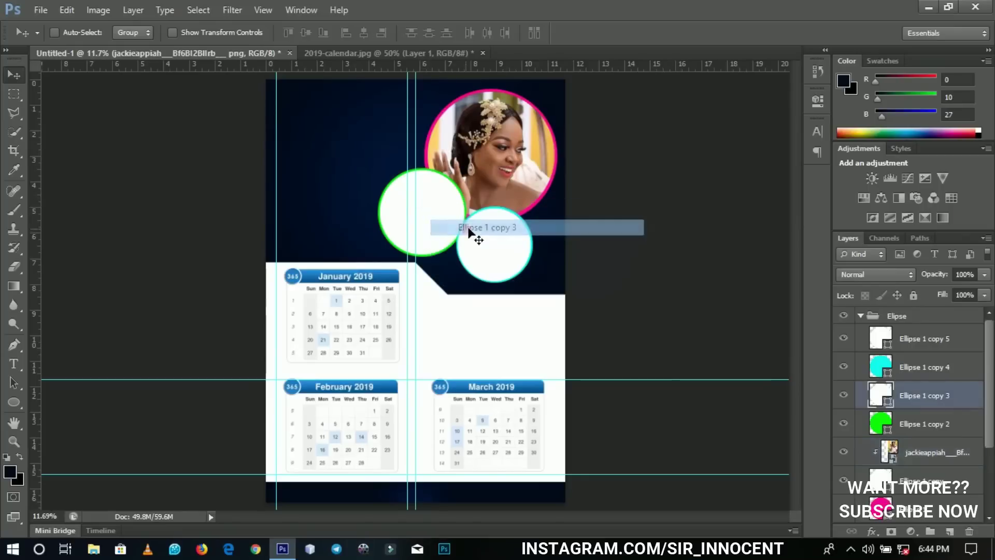
pyautogui.click(844, 395)
pyautogui.click(844, 396)
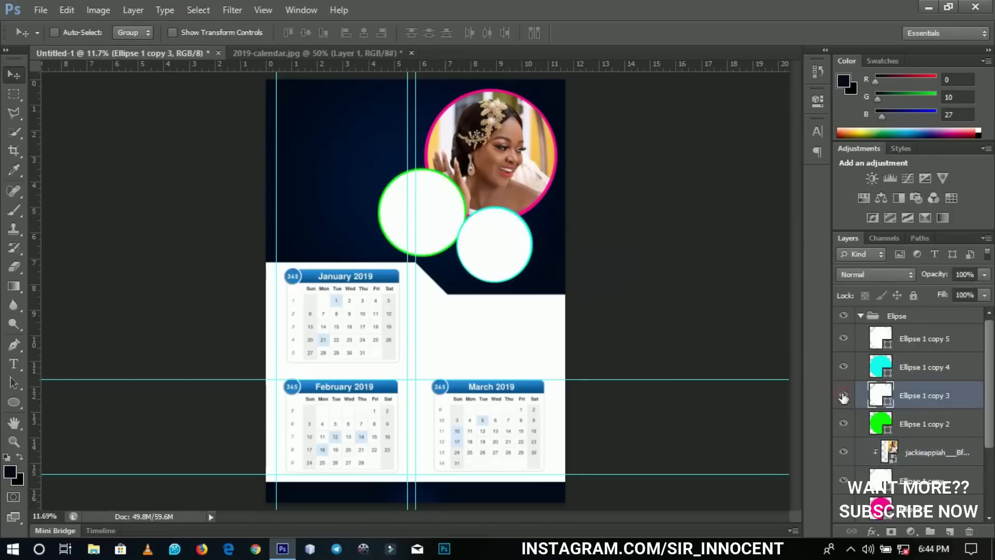
pyautogui.click(844, 396)
pyautogui.click(844, 397)
pyautogui.click(40, 10)
pyautogui.click(83, 246)
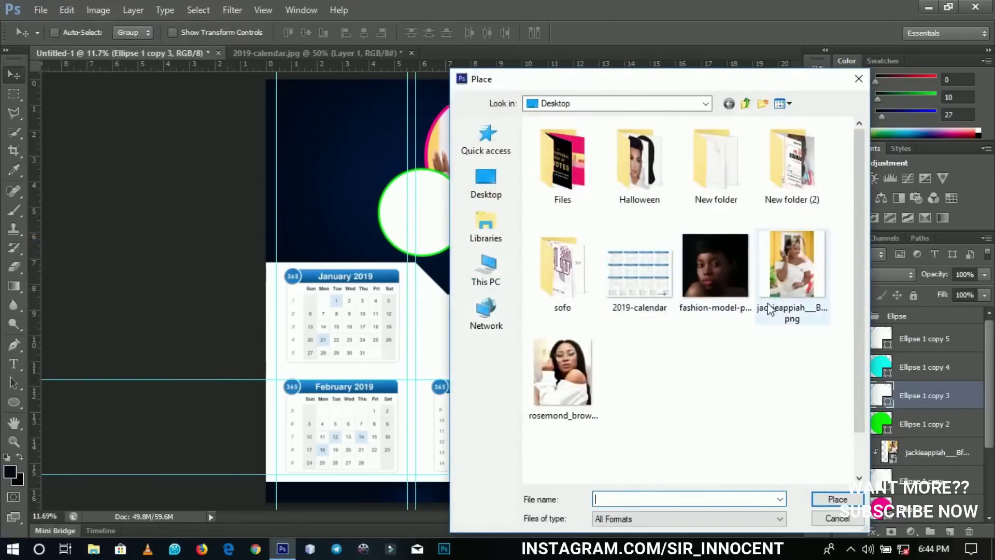
pyautogui.doubleClick(715, 265)
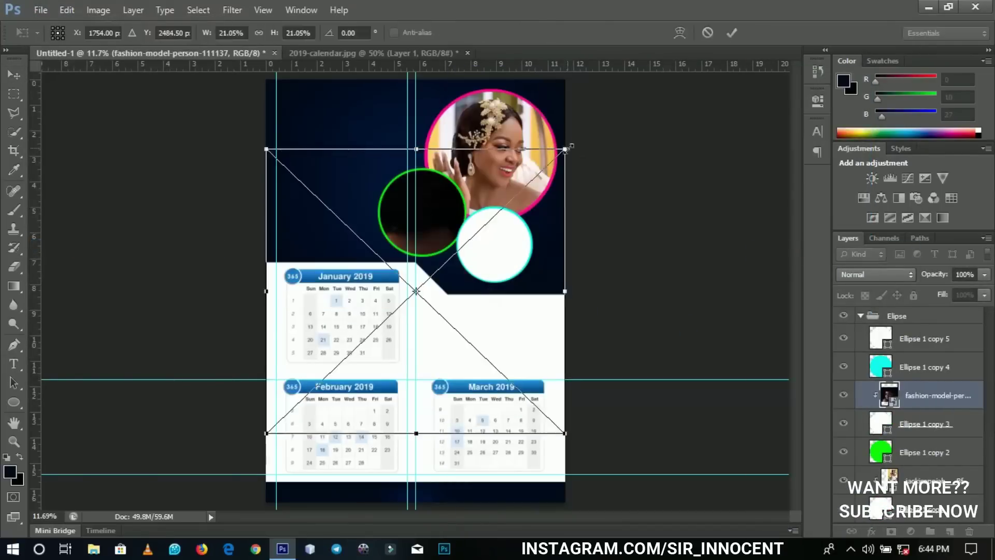
pyautogui.moveTo(565, 478); pyautogui.dragTo(470, 262)
pyautogui.press('Return')
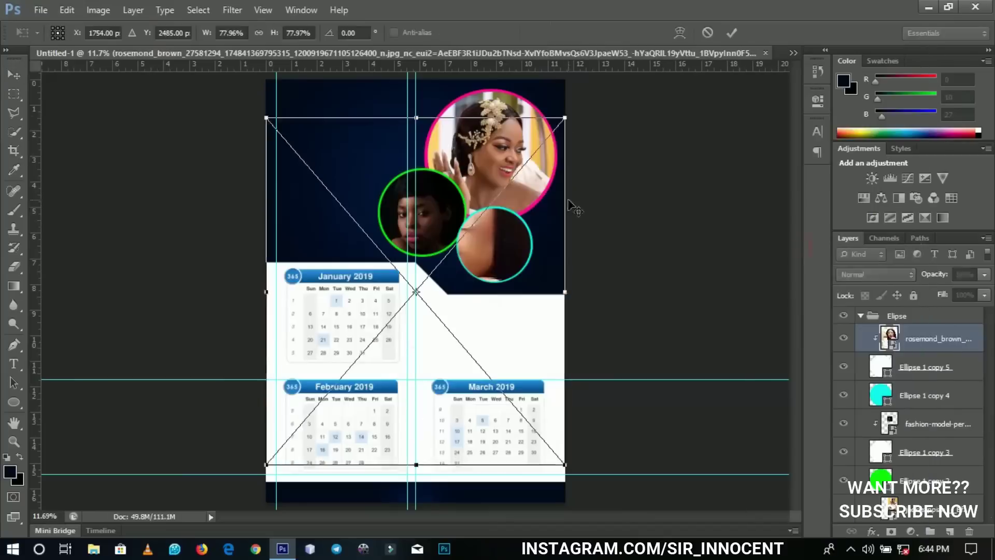
# - Shrink the portrait clipped to Ellipse 1 copy 5 so the face fits inside the cyan-ringed circle, and collapse the Elipse group
pyautogui.moveTo(567, 478); pyautogui.dragTo(560, 329)
pyautogui.press('Return')
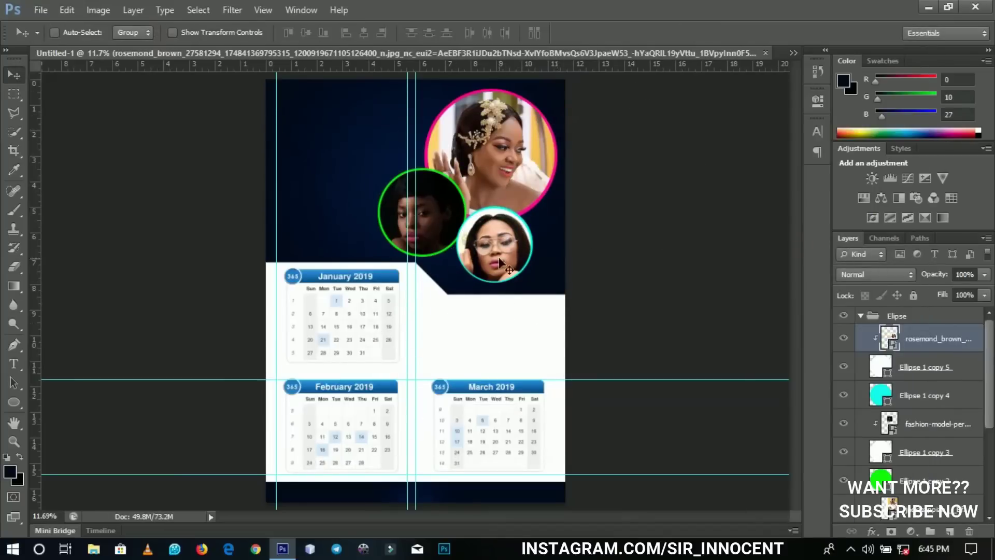
pyautogui.click(861, 316)
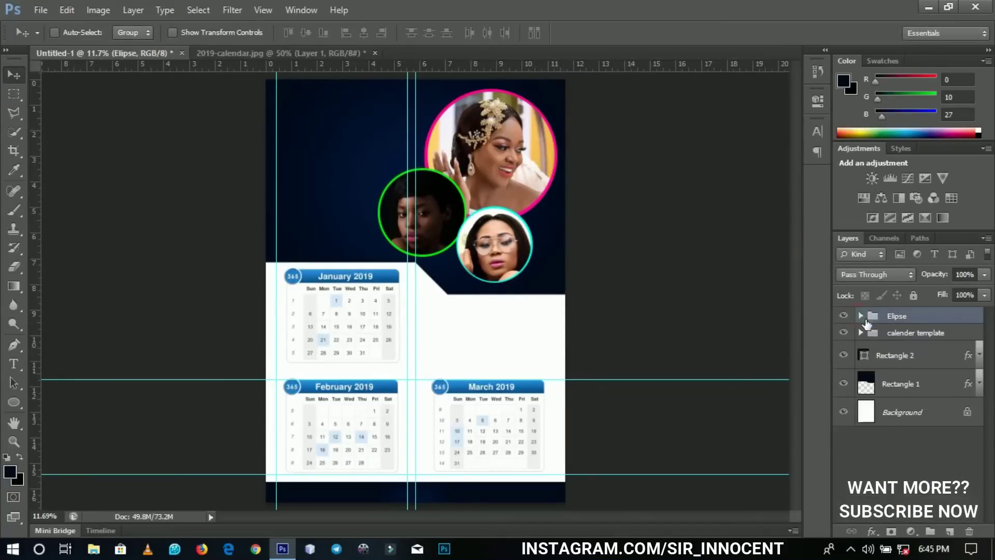
pyautogui.click(844, 316)
pyautogui.click(844, 315)
# - Add the two-line text CALENDER 2019 in white ffffff, Akrobat Bold, on the navy area just above January 2019
pyautogui.press('t')
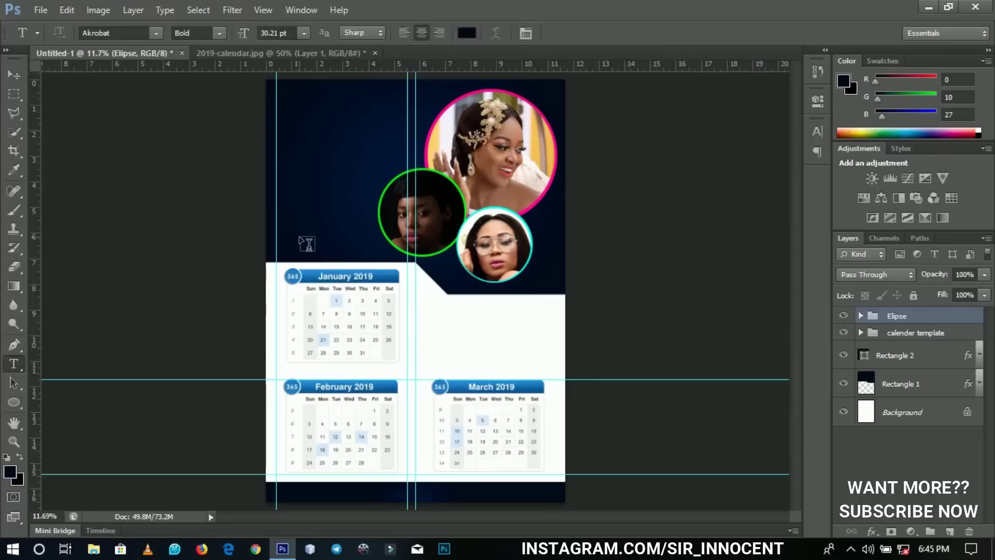
pyautogui.click(300, 235)
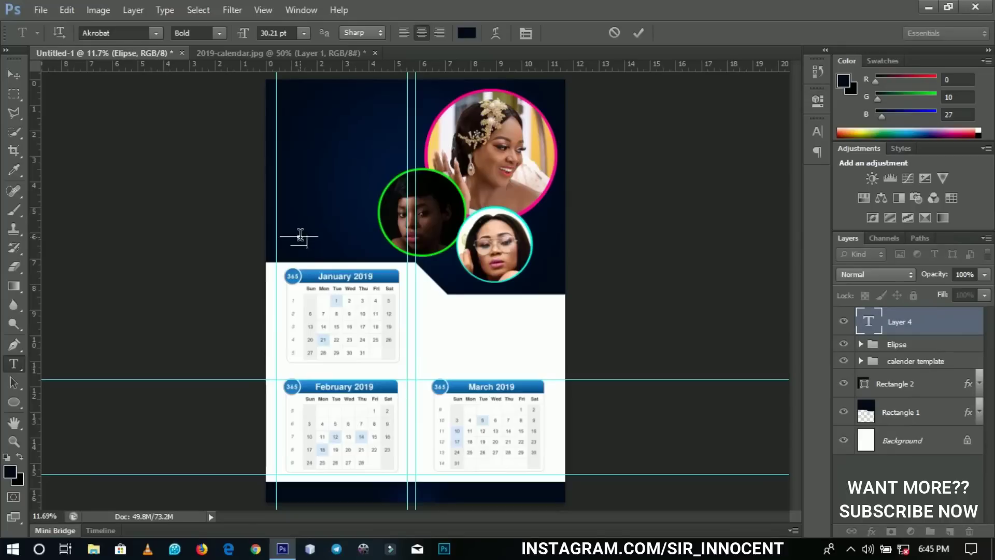
pyautogui.click(300, 234)
pyautogui.click(467, 33)
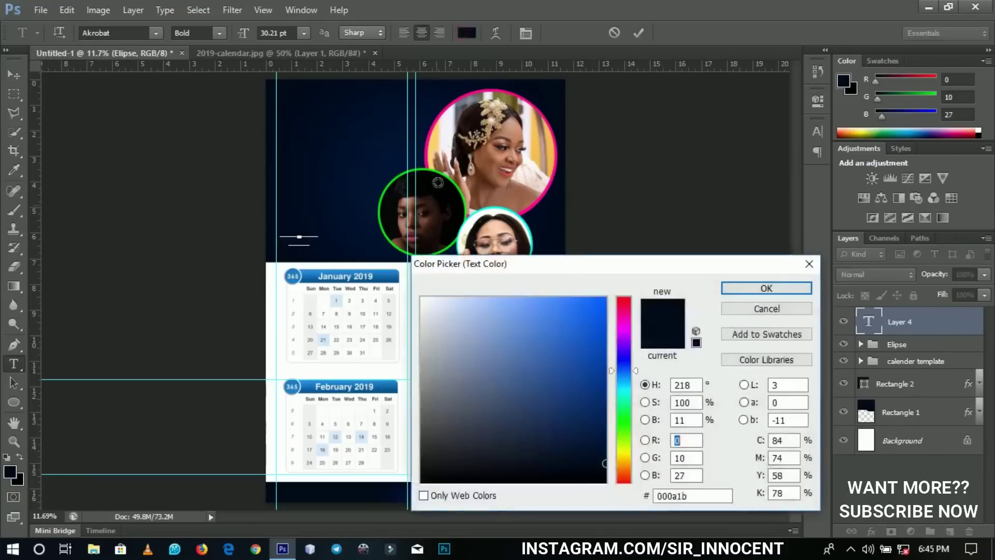
pyautogui.click(422, 299)
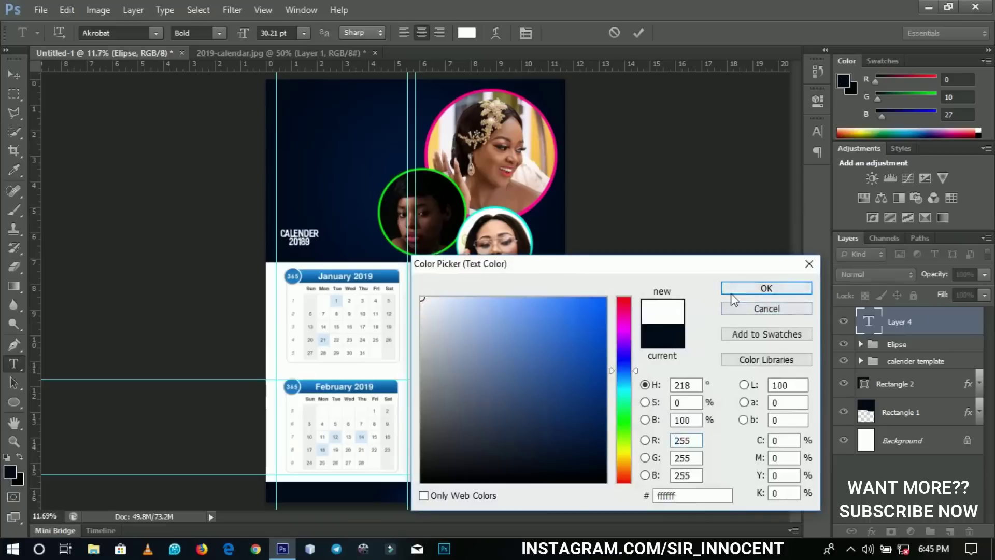
pyautogui.click(731, 293)
pyautogui.click(300, 236)
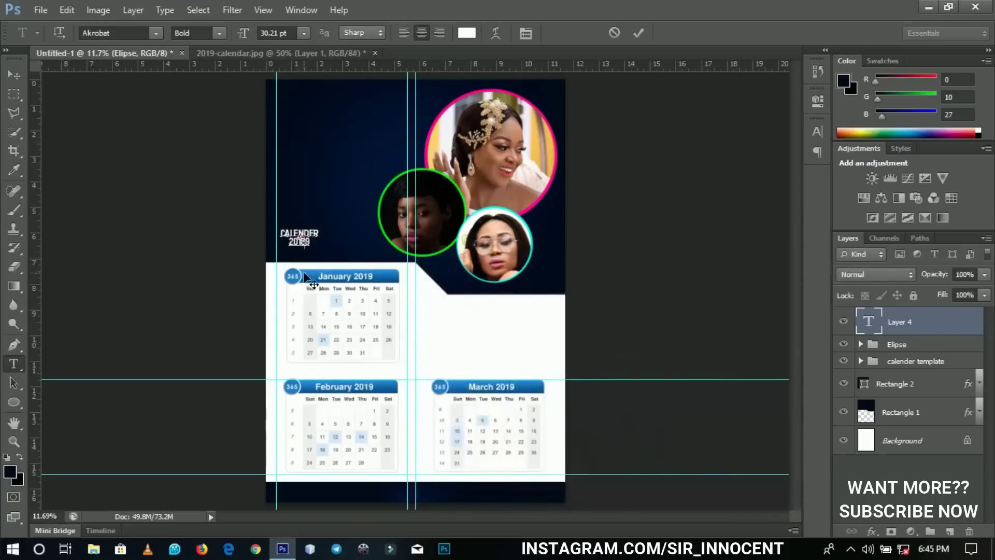
pyautogui.click(13, 75)
# - Scale the title text above January 2019 up to about 71 pt
pyautogui.hotkey('ctrl', 't')
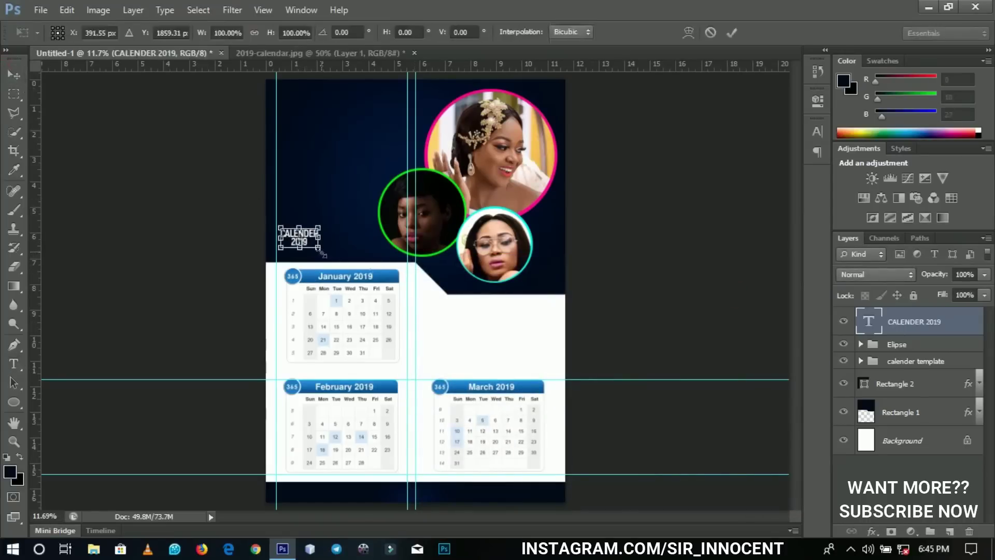
pyautogui.moveTo(322, 253); pyautogui.dragTo(337, 232)
pyautogui.press('Return')
# - Correct the title's spelling to CALENDAR and align its start with the leftmost vertical guide
pyautogui.press('t')
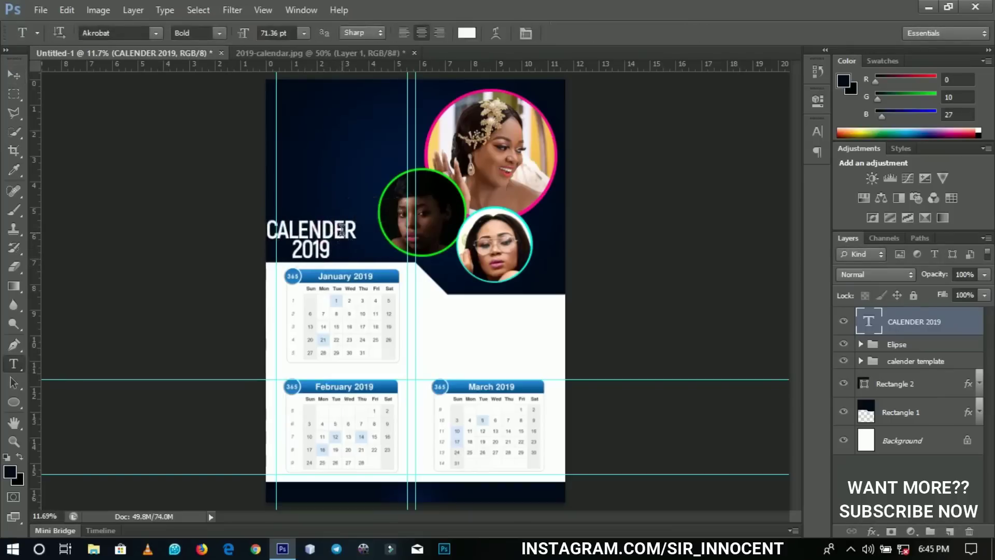
pyautogui.click(338, 229)
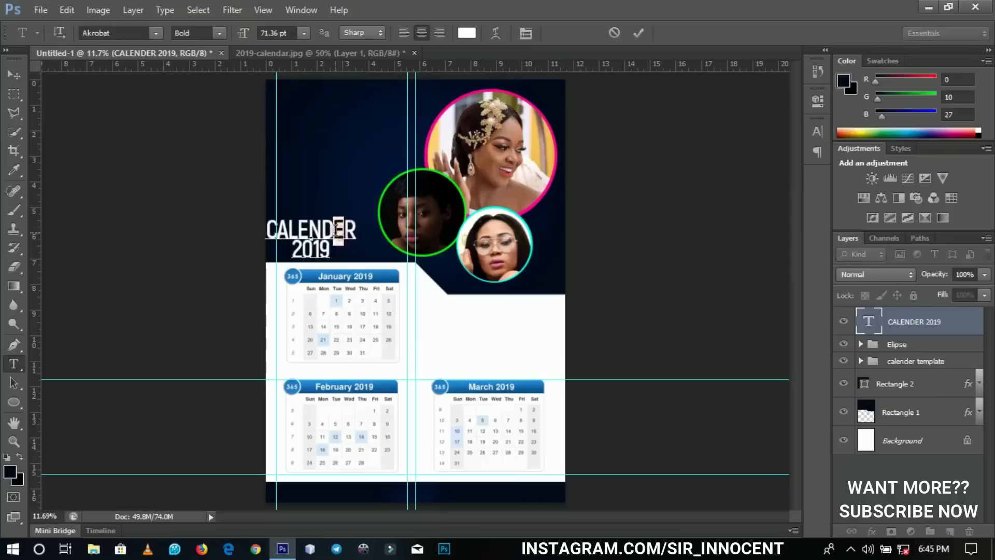
pyautogui.write('A')
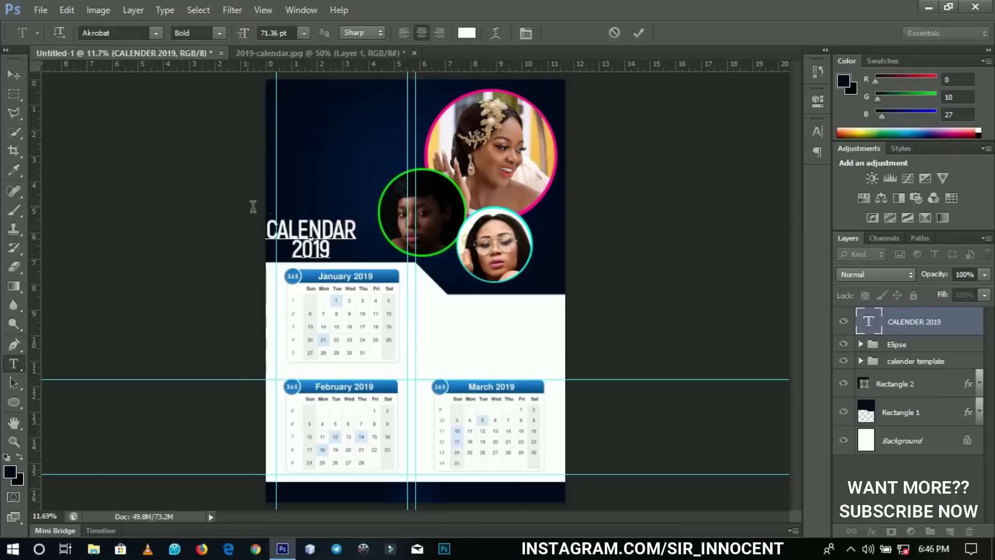
pyautogui.click(14, 75)
pyautogui.moveTo(352, 240); pyautogui.dragTo(363, 239)
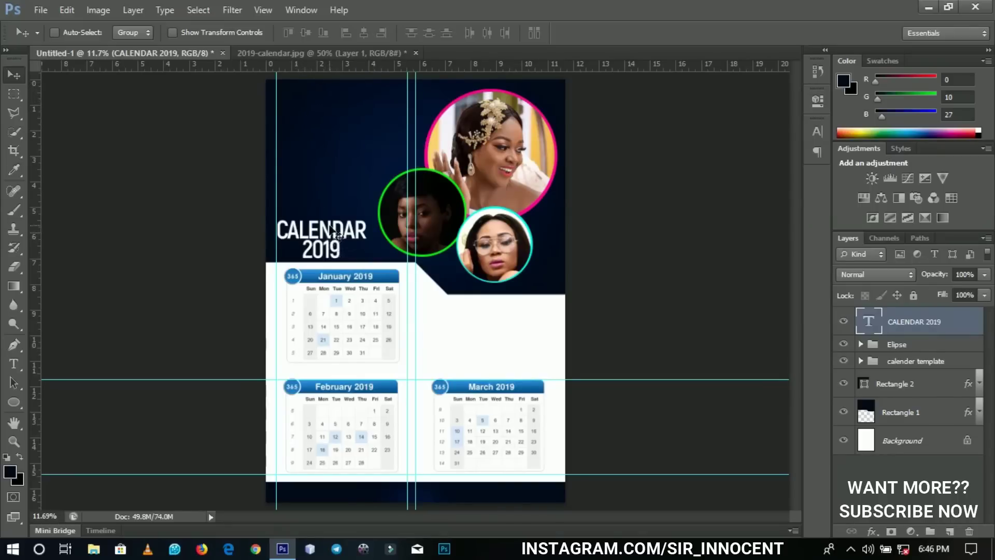
# - Duplicate the CALENDAR 2019 title onto the white area above March 2019 and recolour the copy to the poster's dark navy 000a1b
pyautogui.hotkey('ctrl', 'j')
pyautogui.moveTo(346, 254); pyautogui.dragTo(524, 386)
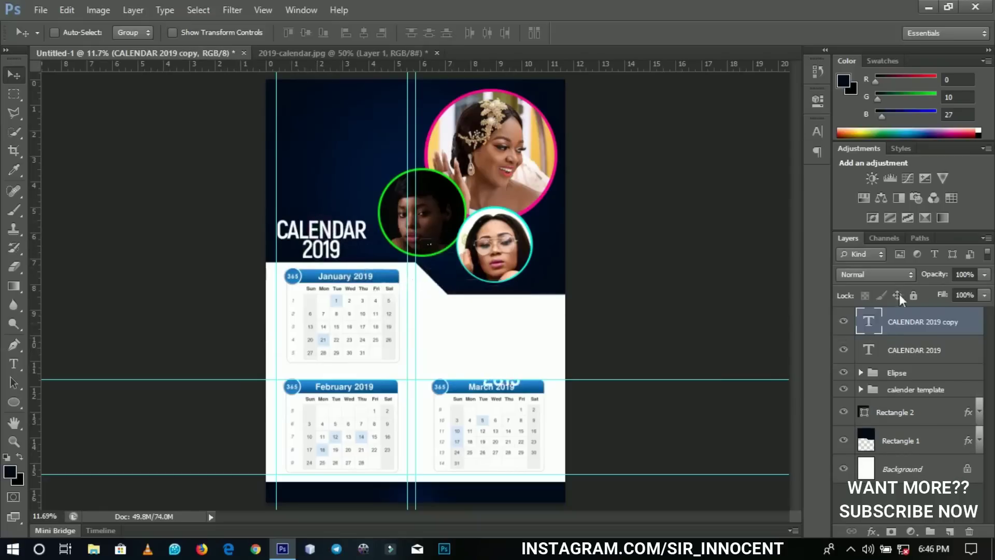
pyautogui.doubleClick(874, 334)
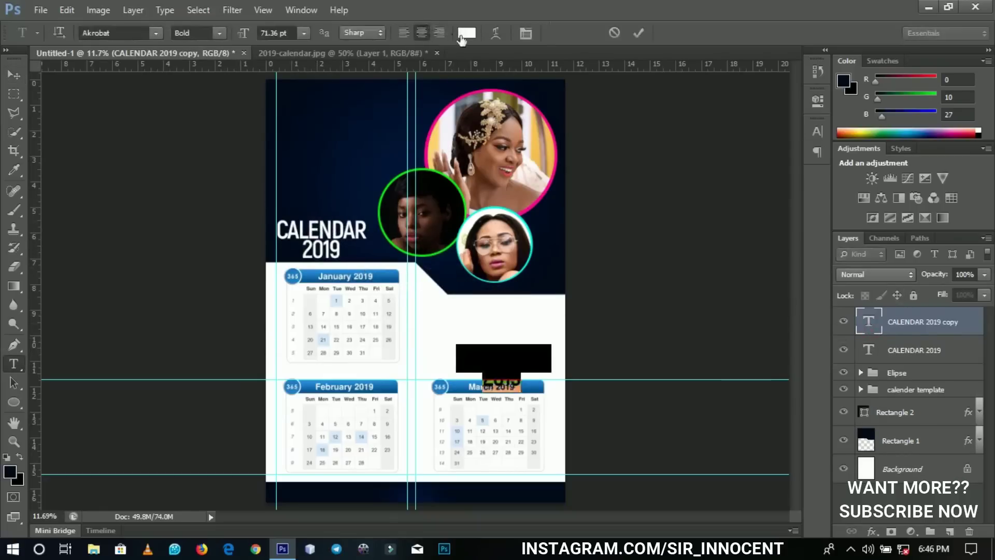
pyautogui.click(466, 33)
pyautogui.write('282828')
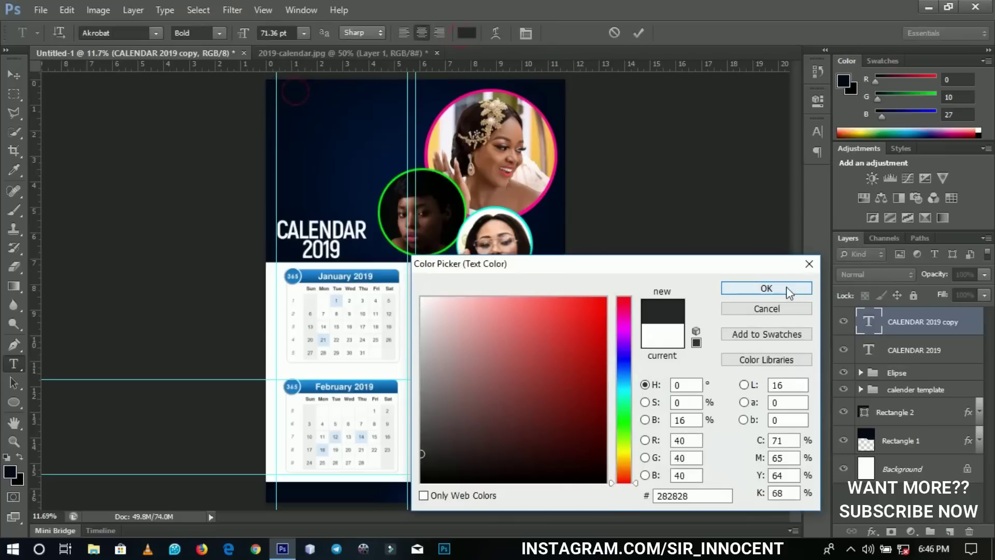
pyautogui.click(352, 496)
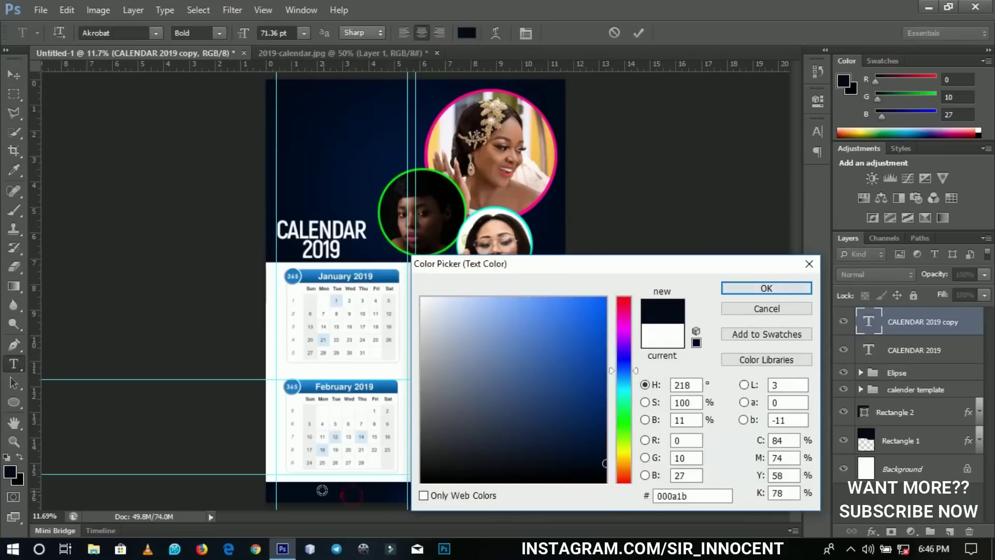
pyautogui.click(732, 288)
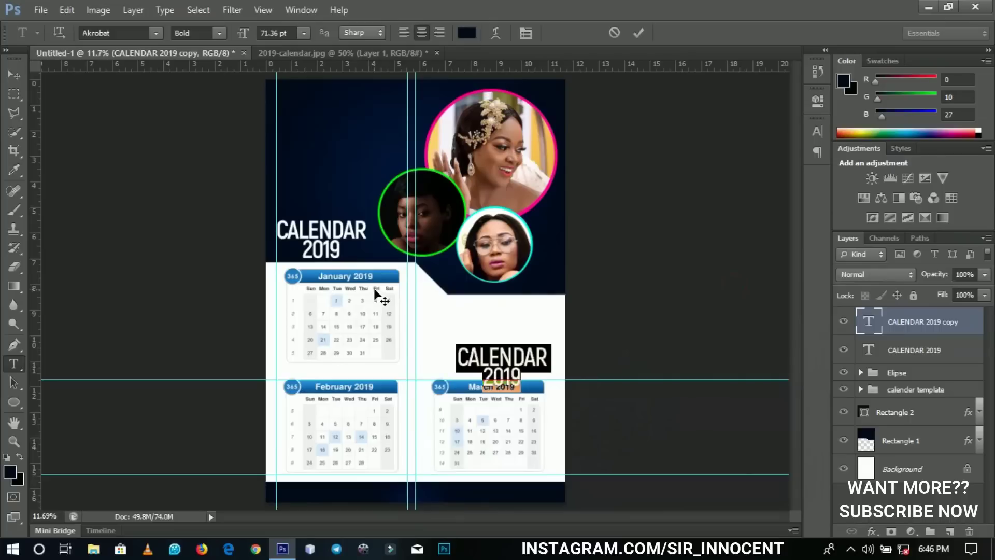
# - Change the copied title above March 2019 to the two lines CALENDAR DESIGN and BY INNOGRAFIX
pyautogui.press('Right')
pyautogui.press('BackSpace')
pyautogui.press('BackSpace')
pyautogui.press('BackSpace')
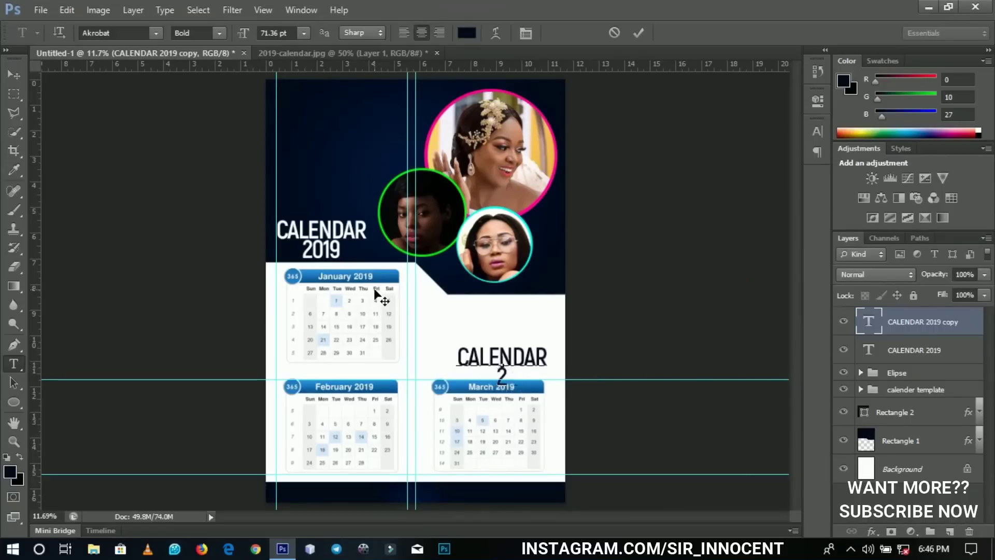
pyautogui.write('DESIGN')
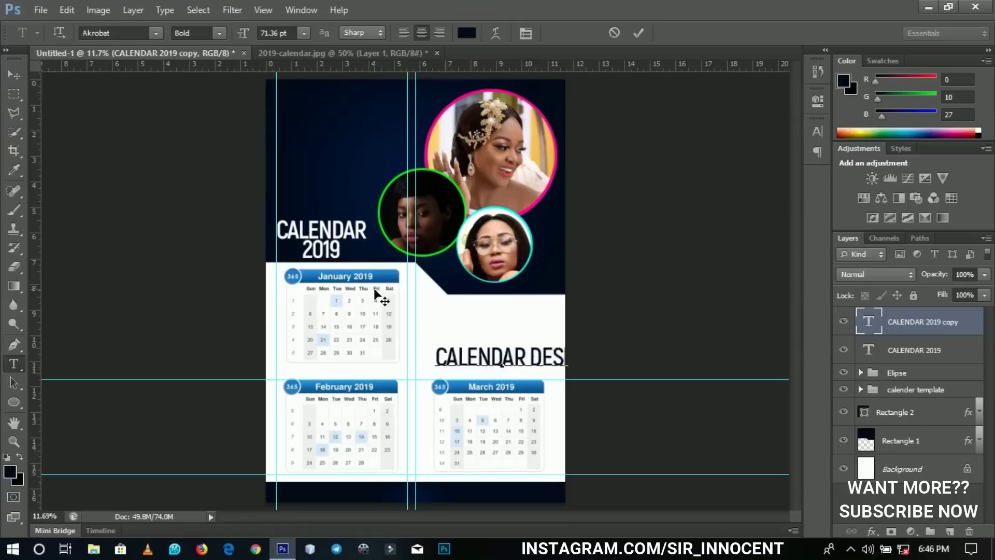
pyautogui.press('Return')
pyautogui.write('BY INNOGRAFIX')
pyautogui.hotkey('ctrl', 'Return')
# - Move the CALENDAR DESIGN BY INNOGRAFIX text up into the white area above March 2019 and scale it down to about 60.8 pt
pyautogui.press('v')
pyautogui.moveTo(549, 352); pyautogui.dragTo(524, 317)
pyautogui.hotkey('ctrl', 't')
pyautogui.press('Return')
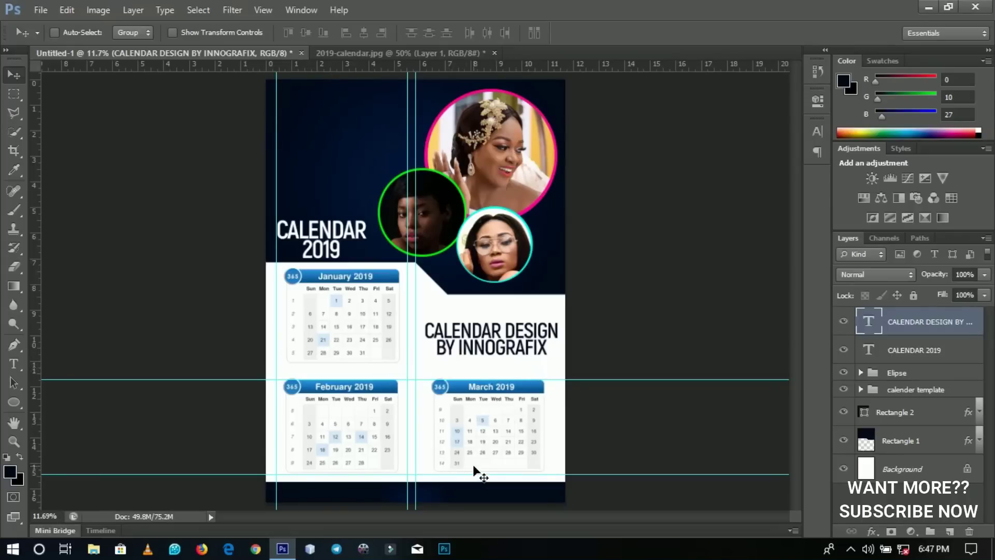
# - Set the text colour to white ffffff and the Akrobat style to SemiBold for lettering on the navy footer band
pyautogui.press('z')
pyautogui.click(445, 460)
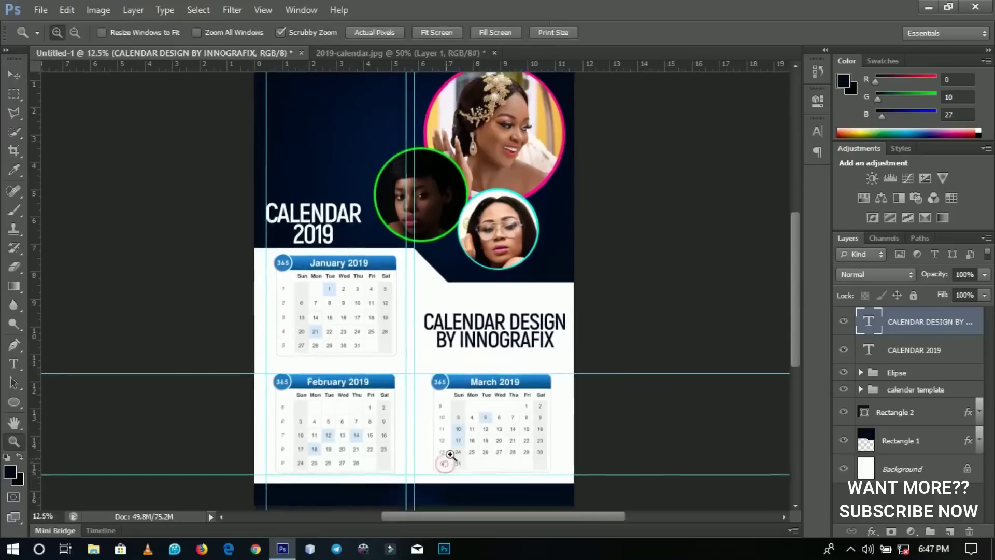
pyautogui.click(446, 460)
pyautogui.moveTo(469, 395); pyautogui.dragTo(483, 273)
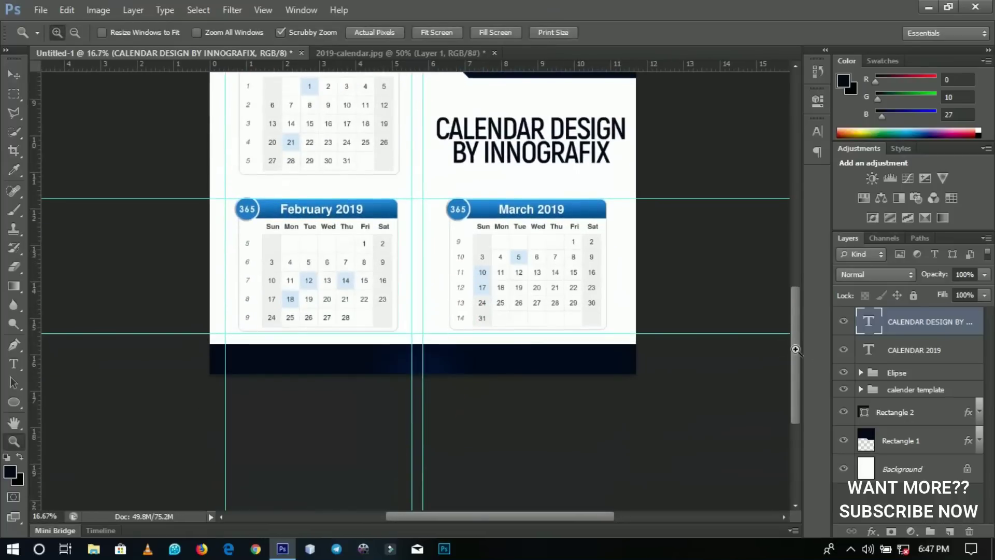
pyautogui.moveTo(379, 360); pyautogui.dragTo(466, 220)
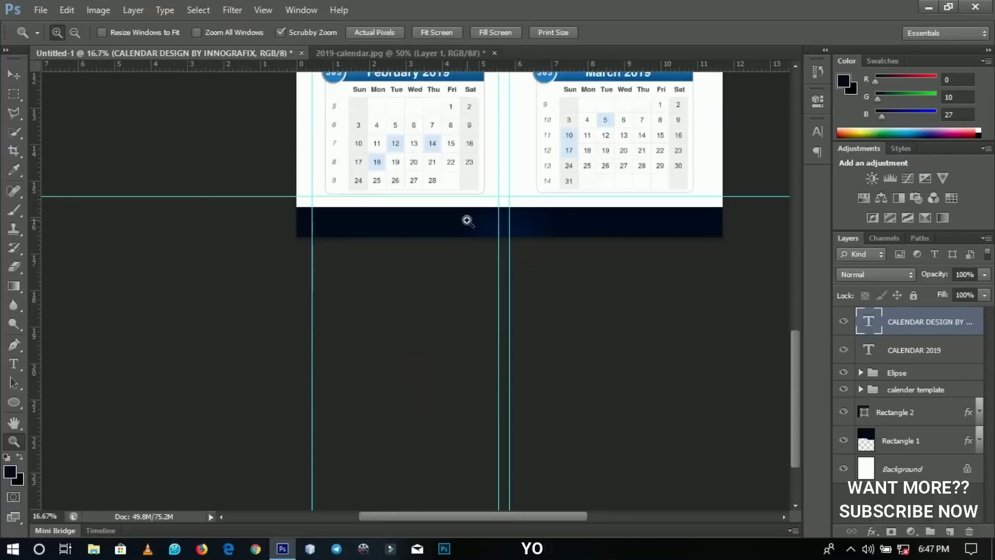
pyautogui.click(468, 221)
pyautogui.moveTo(503, 244); pyautogui.dragTo(455, 259)
pyautogui.press('t')
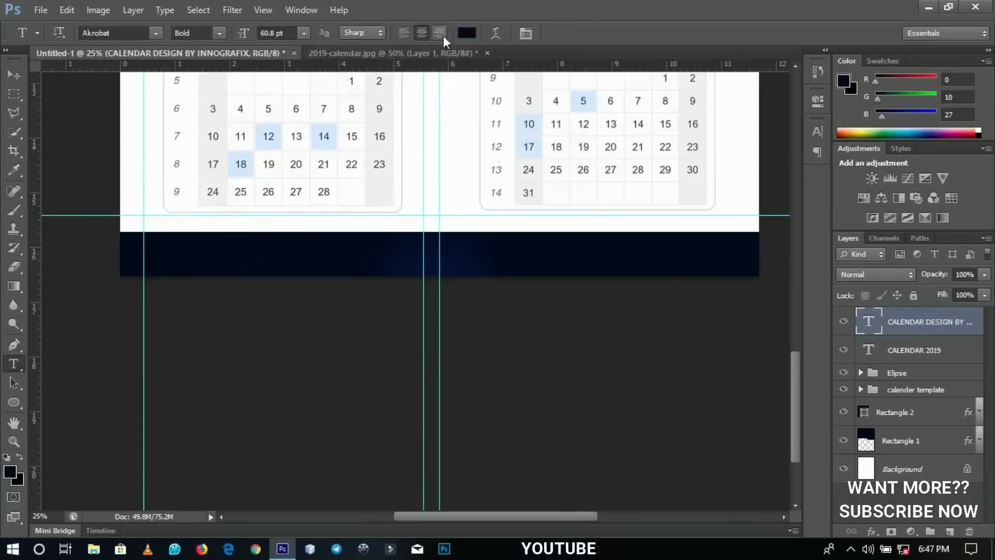
pyautogui.click(466, 32)
pyautogui.click(463, 176)
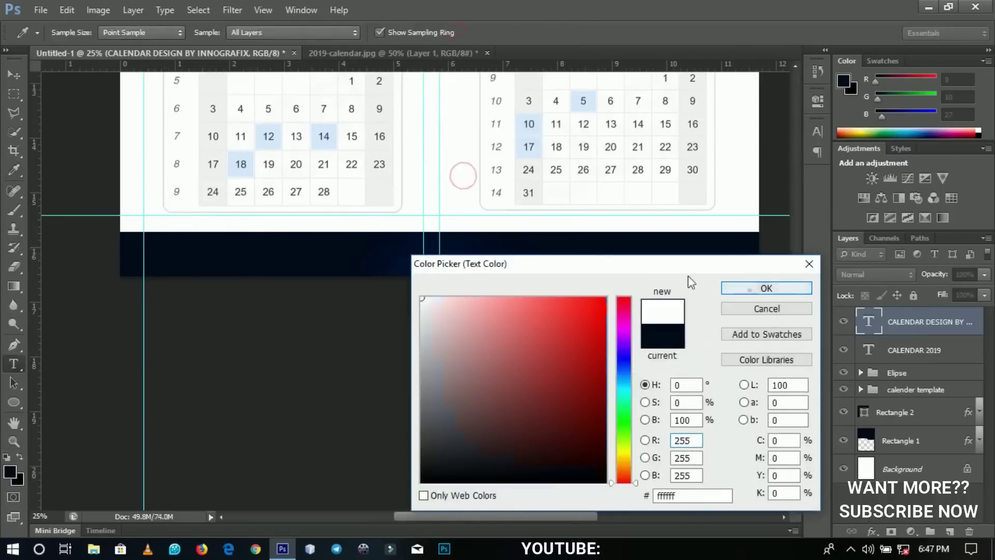
pyautogui.press('Return')
pyautogui.click(218, 32)
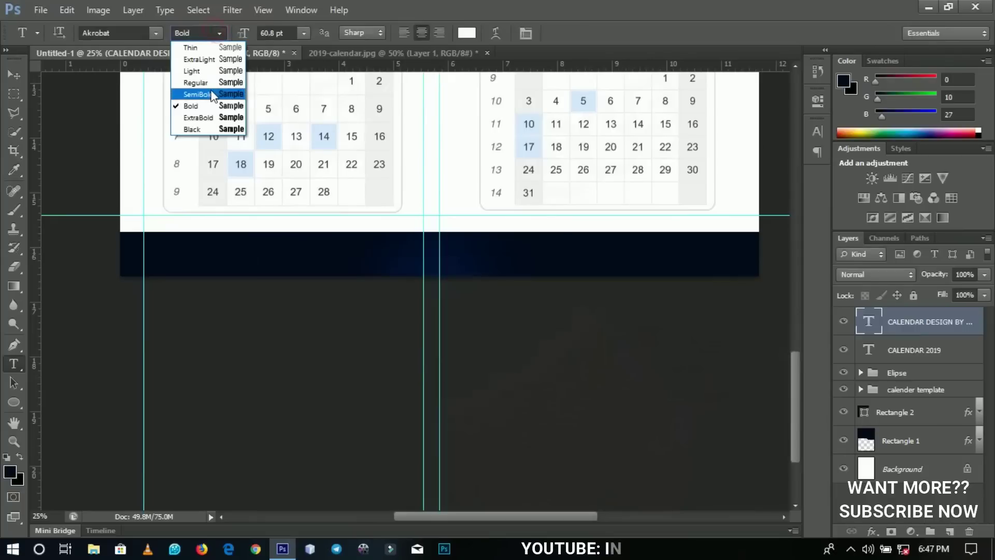
pyautogui.click(213, 94)
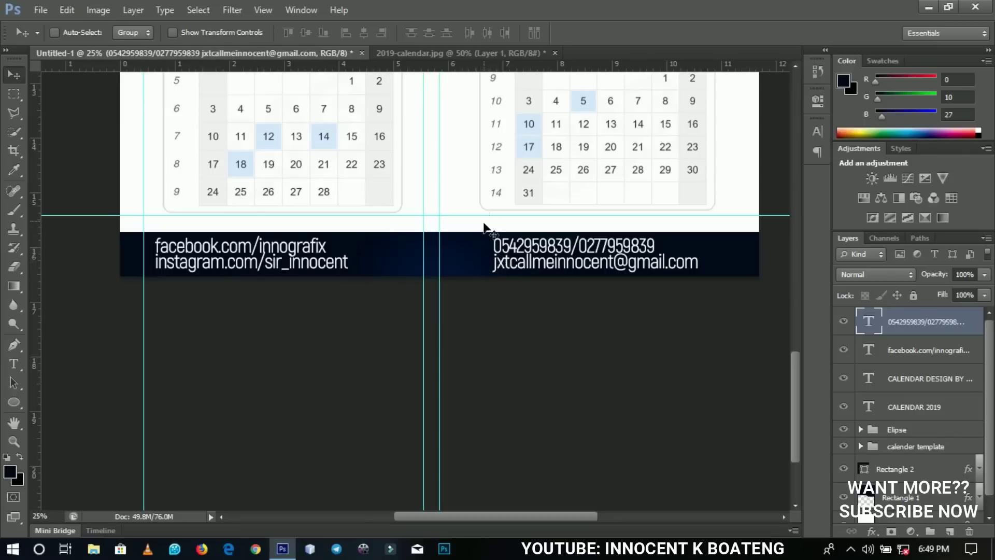
# - Group the four text layers, from CALENDAR 2019 up to the footer contact details, and name the group text
pyautogui.press('space')
pyautogui.moveTo(498, 166); pyautogui.dragTo(497, 280)
pyautogui.click(935, 411)
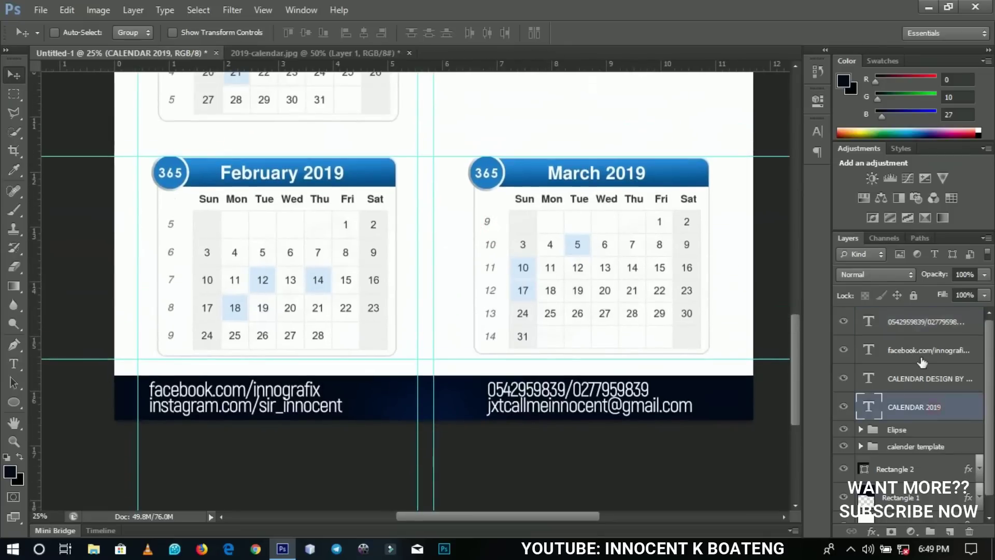
pyautogui.keyDown('shift'); pyautogui.click(914, 324); pyautogui.keyUp('shift')
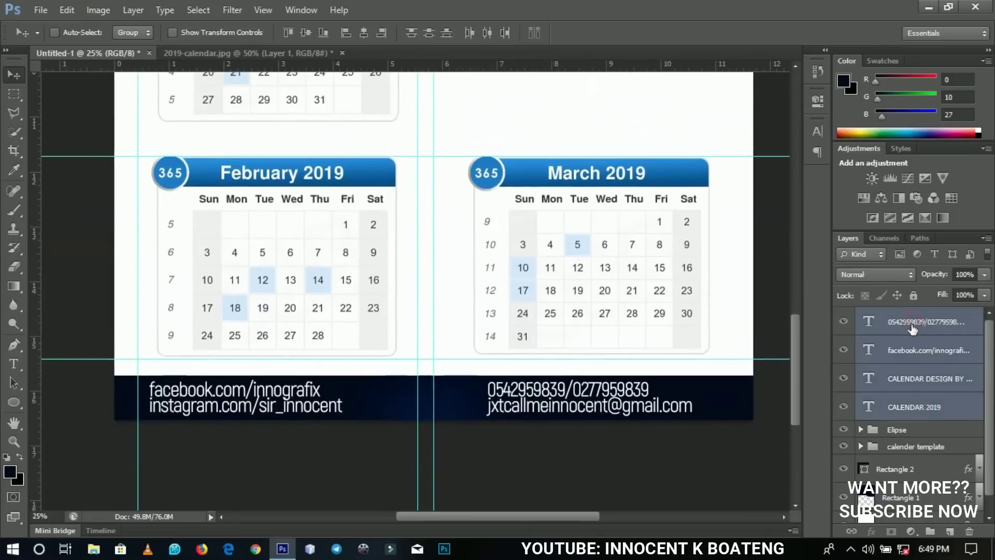
pyautogui.hotkey('ctrl', 'g')
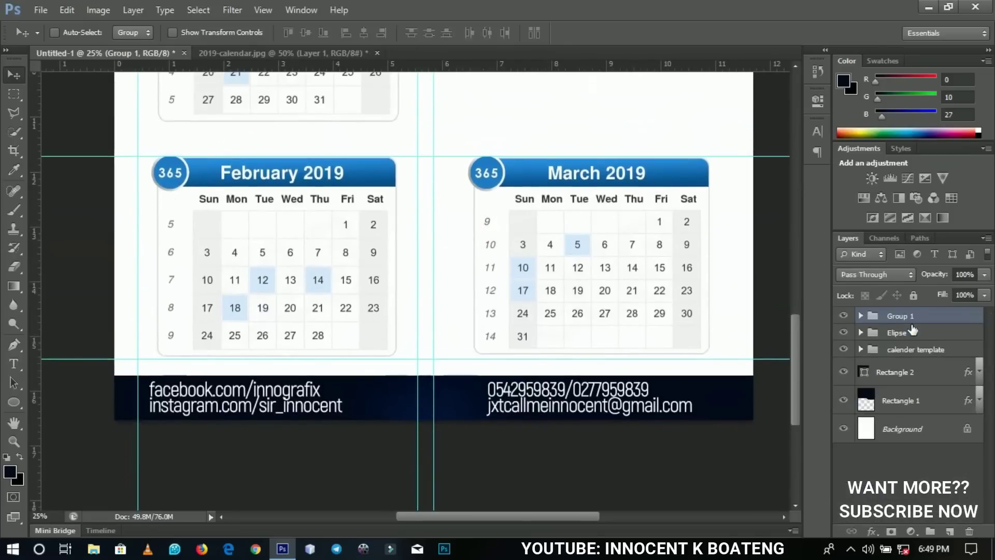
pyautogui.doubleClick(908, 316)
pyautogui.write('grou')
pyautogui.press('BackSpace')
pyautogui.press('BackSpace')
pyautogui.press('BackSpace')
pyautogui.press('BackSpace')
pyautogui.press('Return')
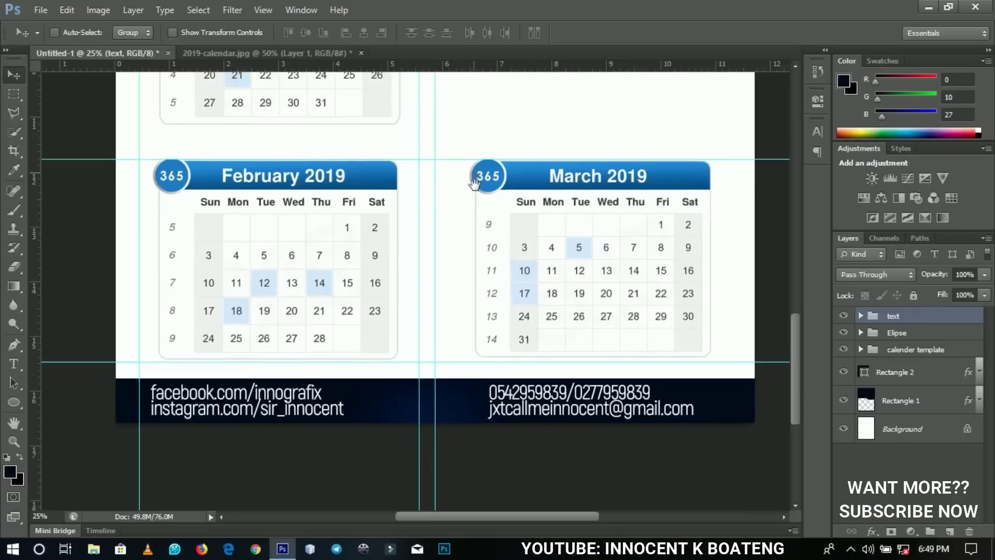
# - Expand the calender template group, select Layer 1, and switch its visibility off and on to identify its month block
pyautogui.scroll(2, 473, 176)
pyautogui.keyDown('alt'); pyautogui.click(478, 225); pyautogui.keyUp('alt')
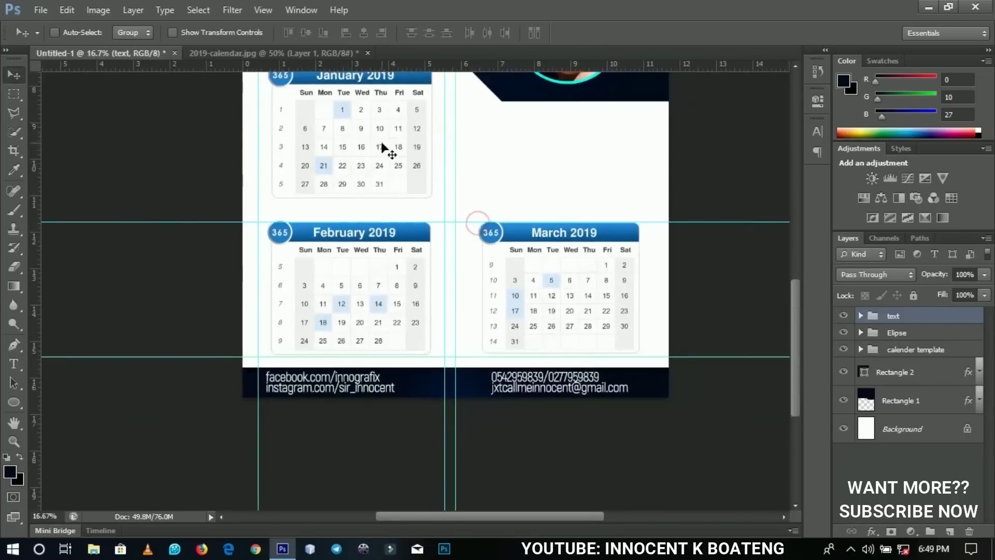
pyautogui.scroll(3, 384, 148)
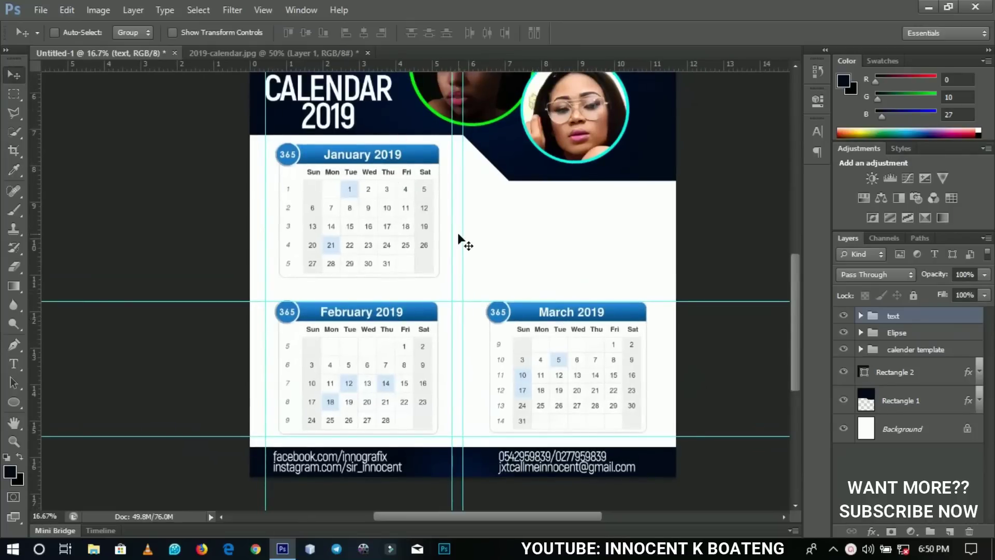
pyautogui.rightClick(409, 159)
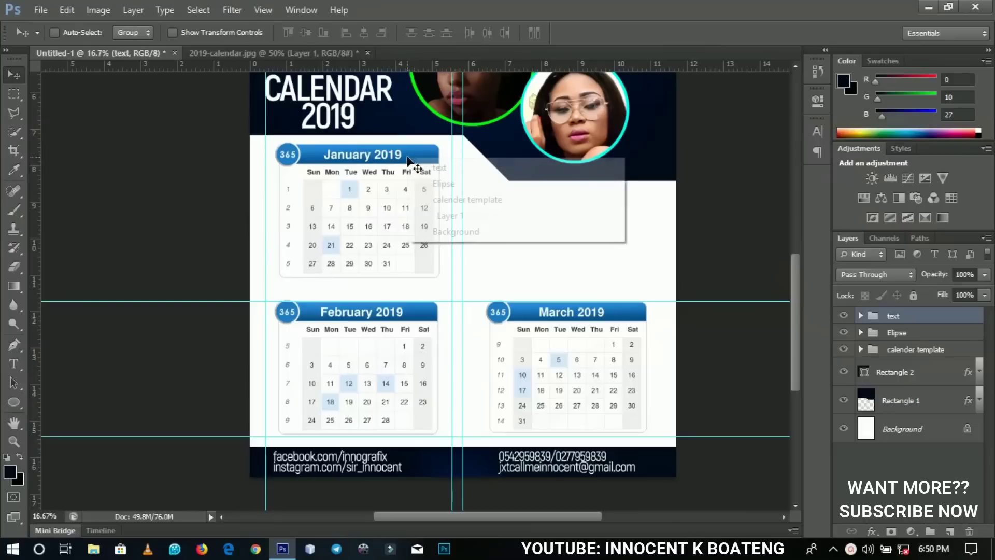
pyautogui.click(441, 200)
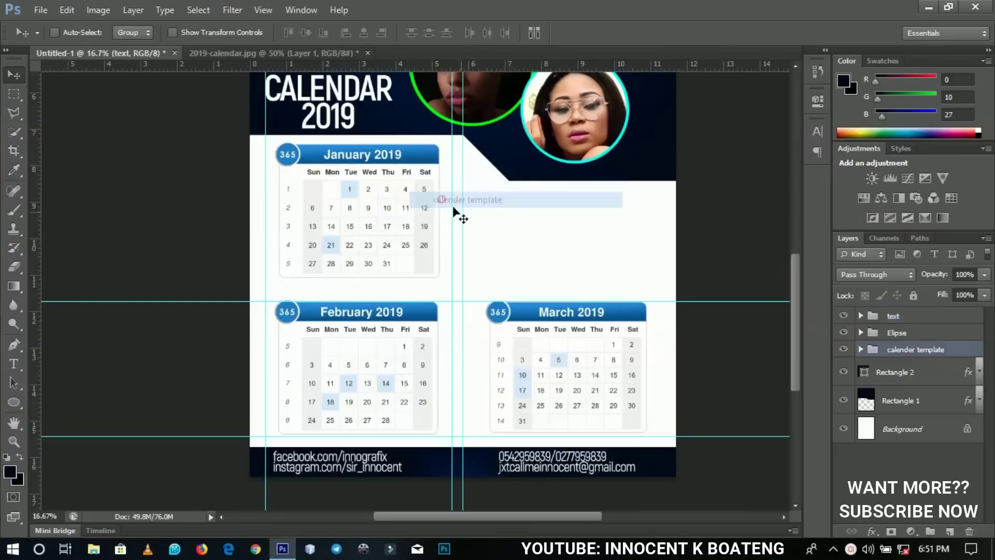
pyautogui.click(860, 349)
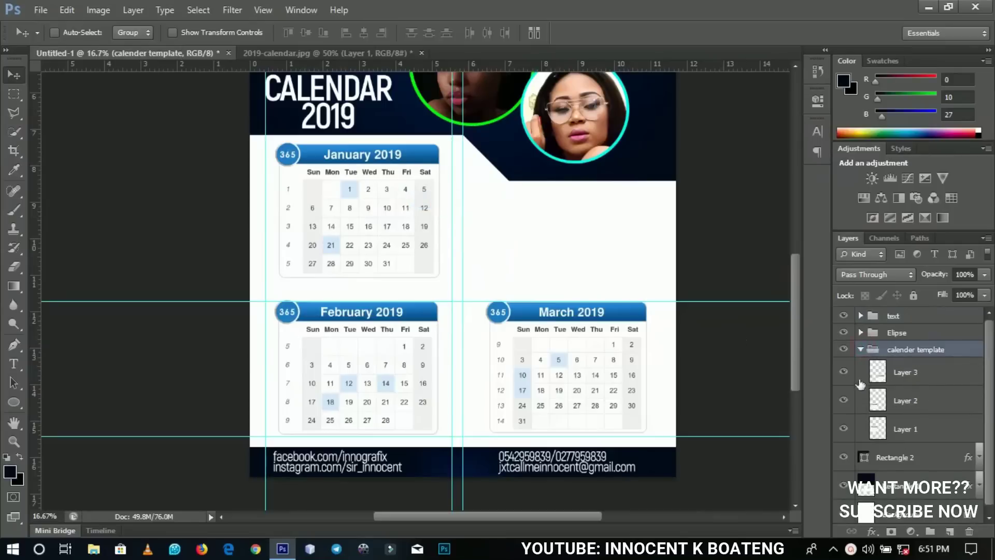
pyautogui.click(922, 431)
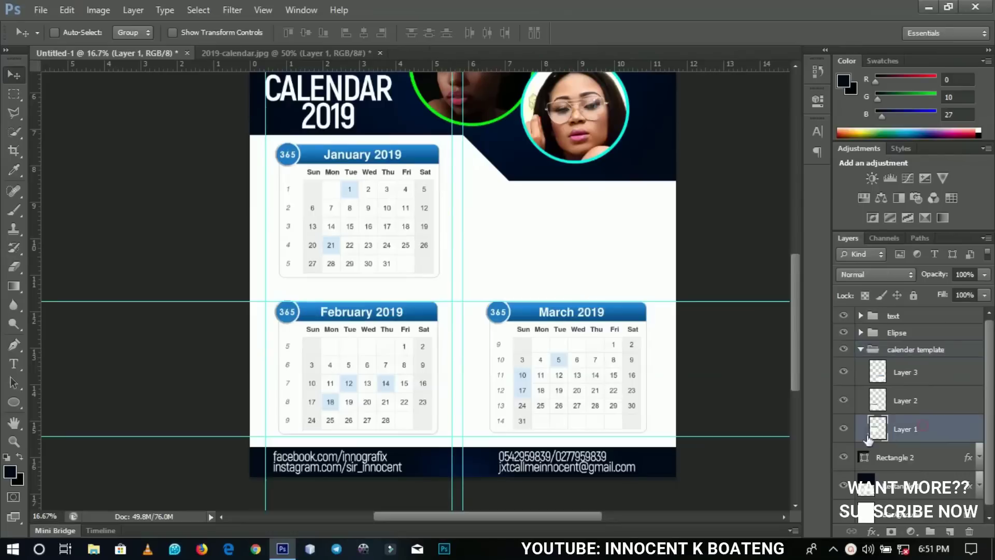
pyautogui.click(844, 429)
pyautogui.click(843, 429)
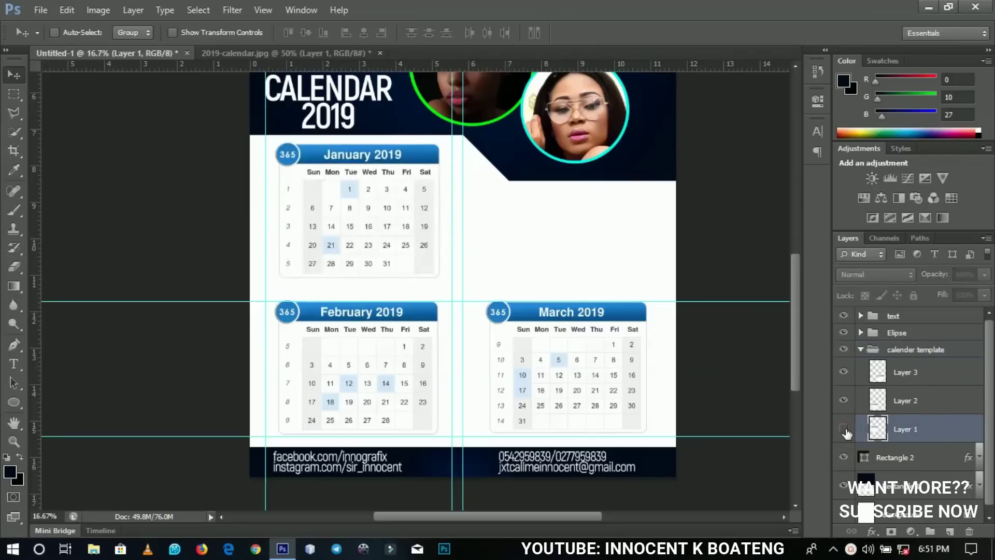
pyautogui.click(844, 429)
pyautogui.click(843, 430)
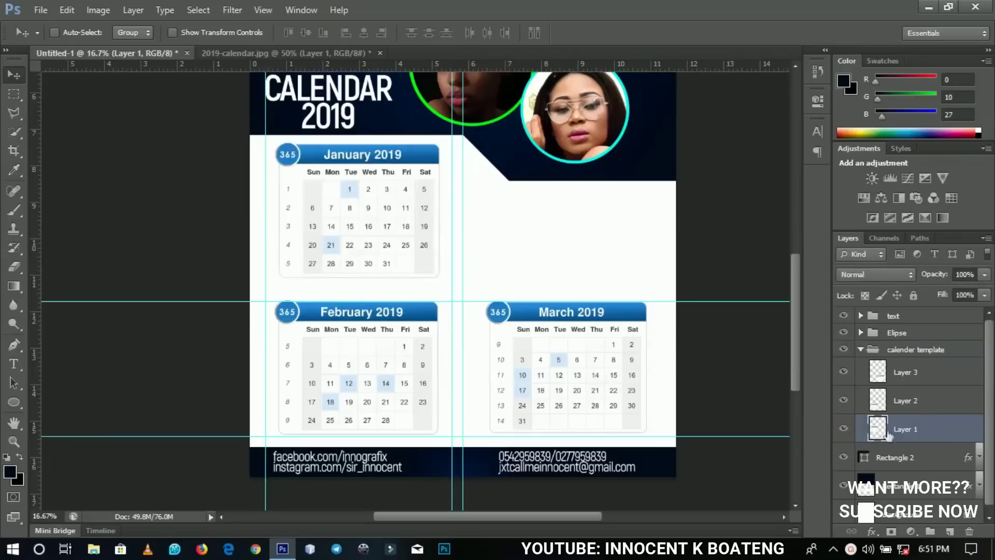
# - Select the January 2019 header and its 365 badge on Layer 1 with a rectangular marquee, shift its hue by +40, and deselect
pyautogui.click(20, 92)
pyautogui.click(20, 93)
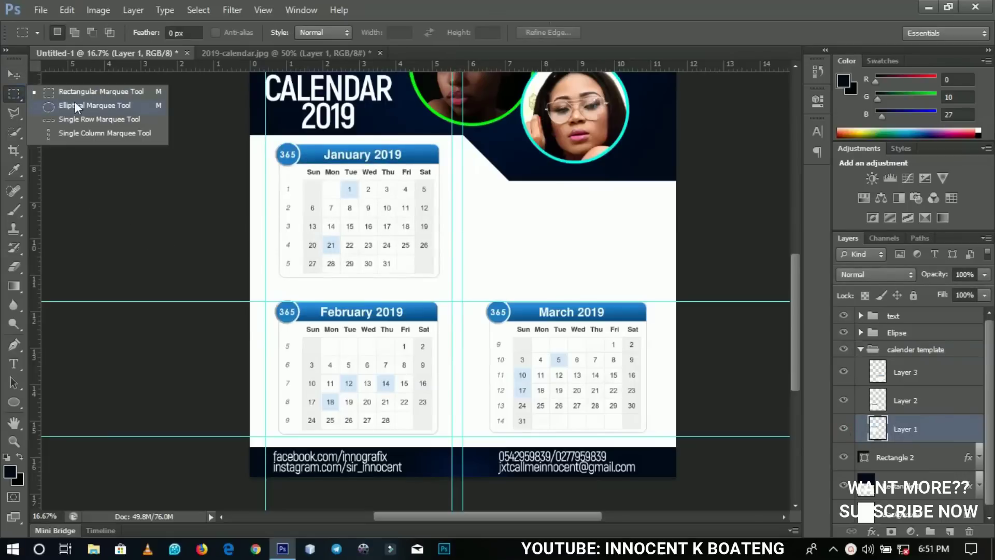
pyautogui.click(86, 92)
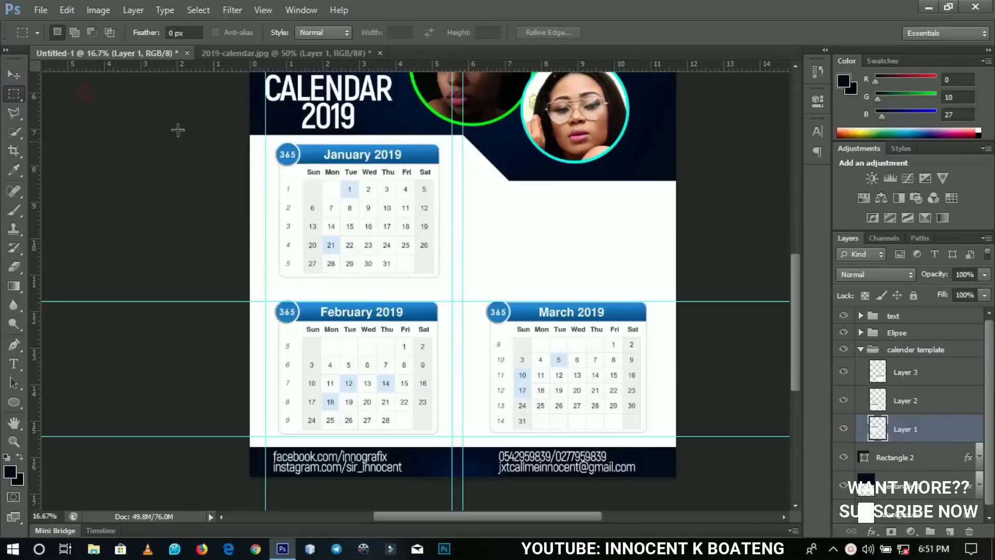
pyautogui.press('z')
pyautogui.click(298, 125)
pyautogui.moveTo(395, 166); pyautogui.dragTo(407, 216)
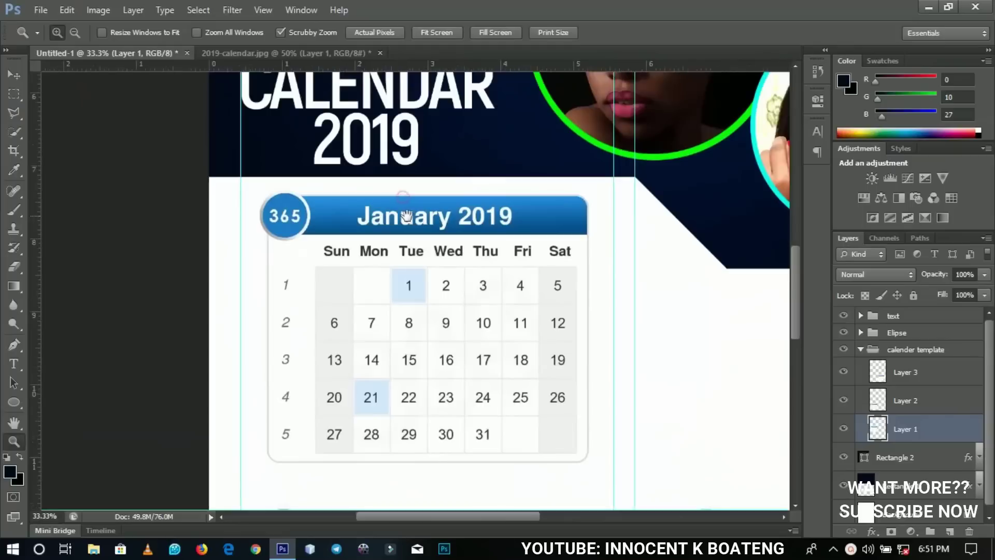
pyautogui.click(14, 94)
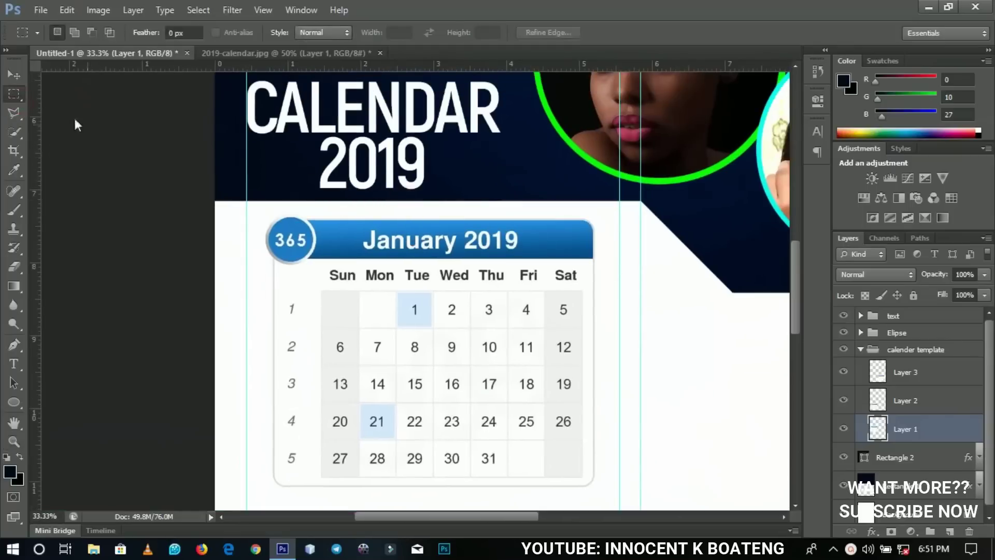
pyautogui.moveTo(304, 246); pyautogui.dragTo(601, 265)
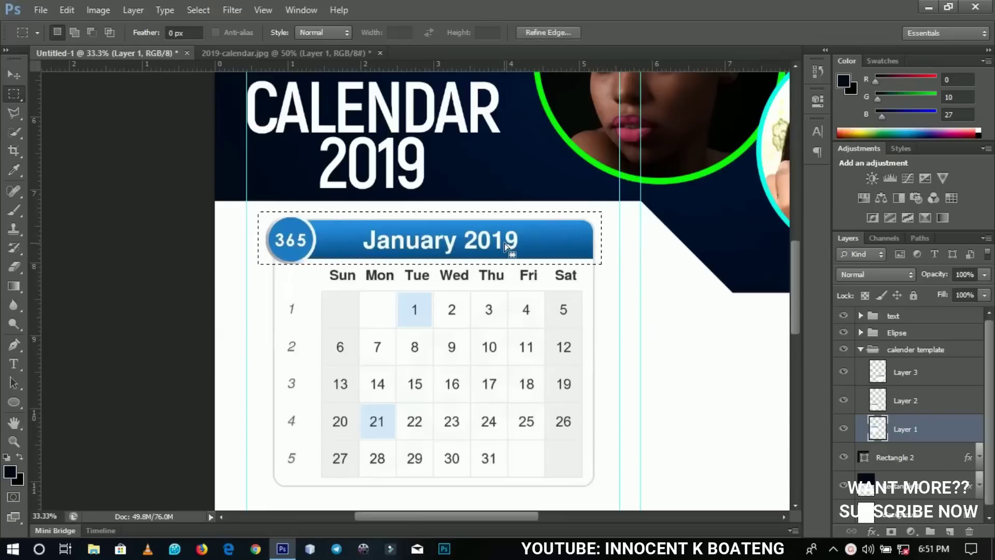
pyautogui.press('i')
pyautogui.hotkey('ctrl', 'u')
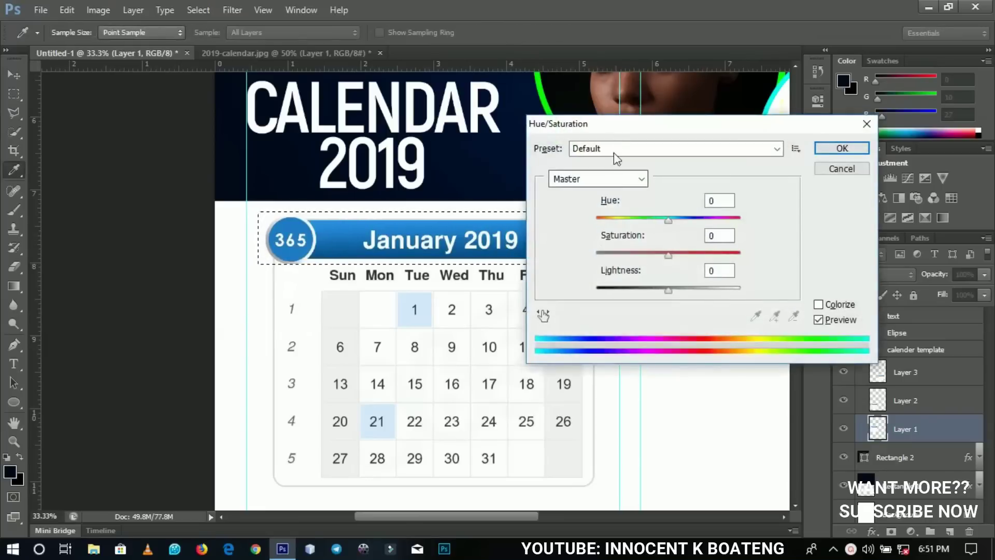
pyautogui.moveTo(604, 130); pyautogui.dragTo(710, 139)
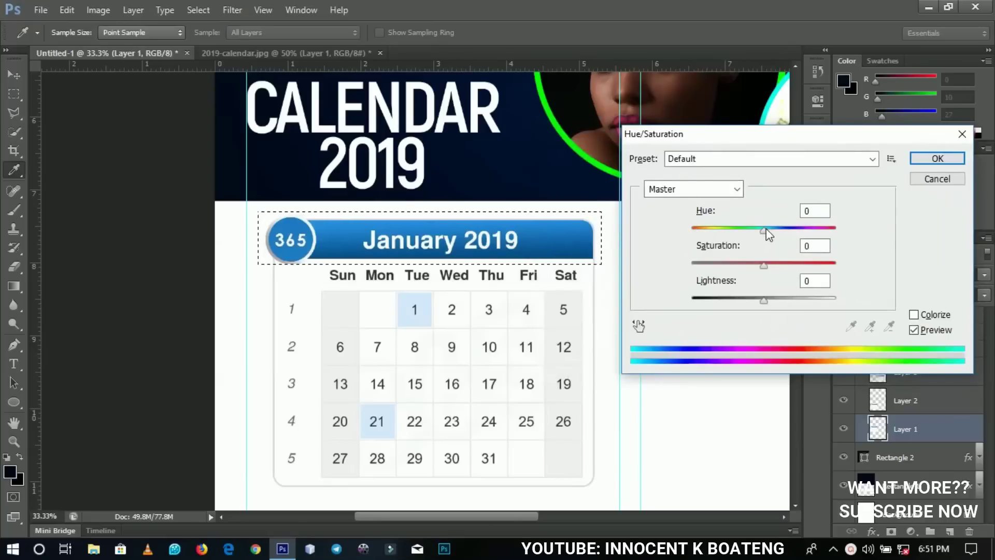
pyautogui.moveTo(768, 232); pyautogui.dragTo(793, 232)
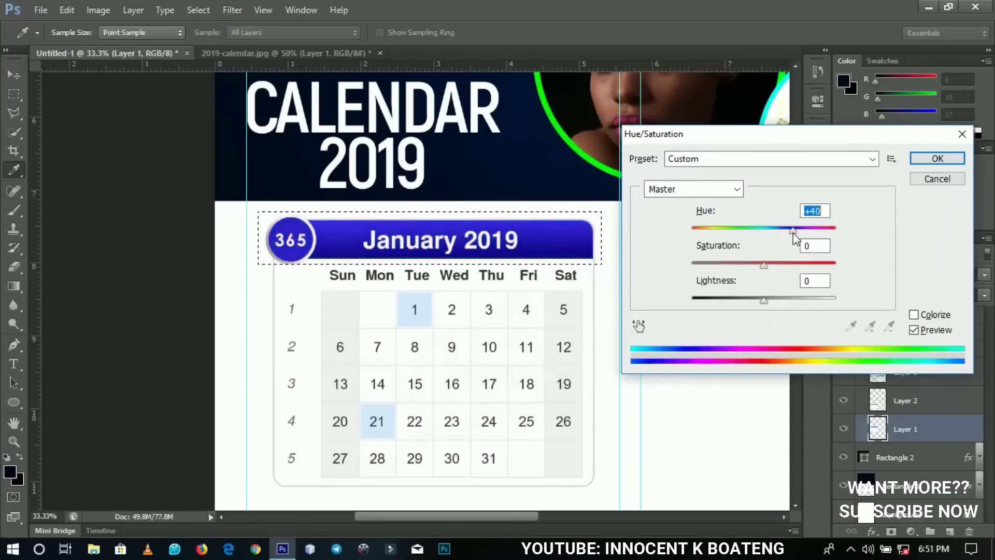
pyautogui.click(916, 159)
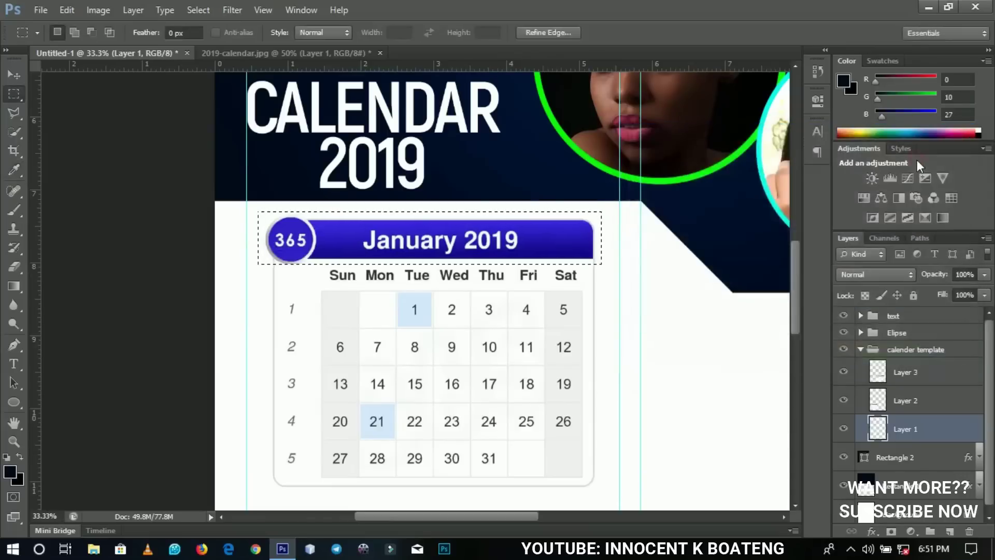
pyautogui.click(572, 228)
# - Select the February 2019 header and its 365 badge on Layer 2 with a rectangular marquee, shift its hue by +155, and deselect
pyautogui.moveTo(544, 357); pyautogui.dragTo(542, 236)
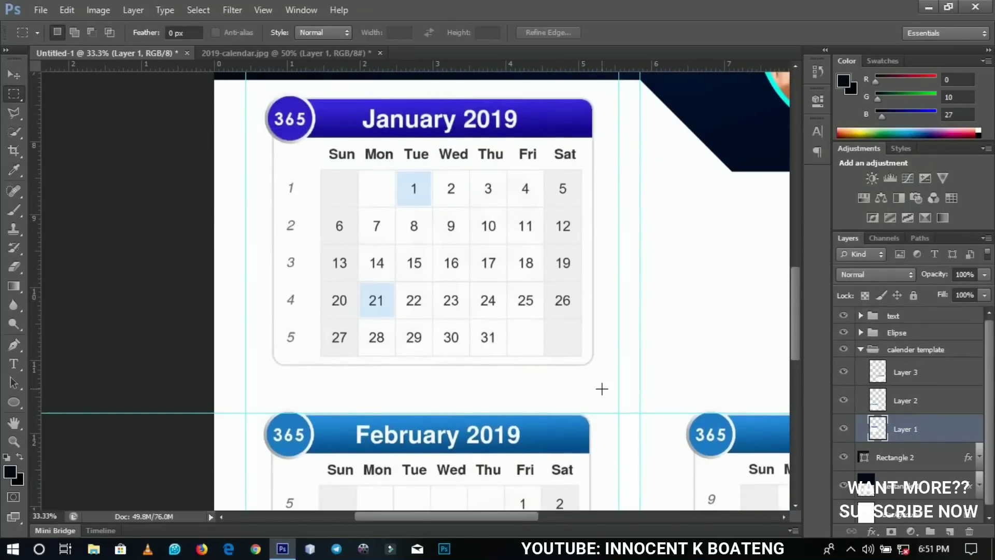
pyautogui.scroll(-5, 591, 324)
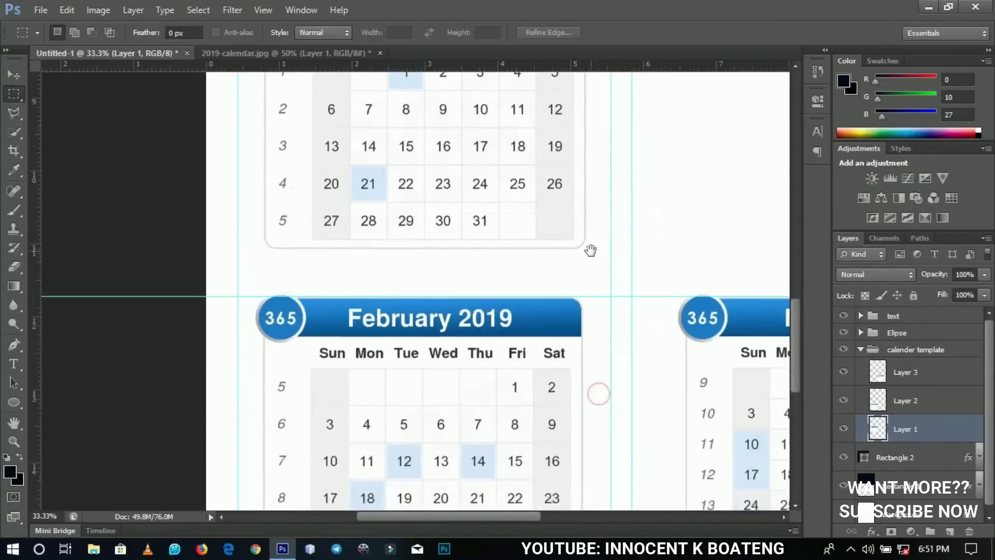
pyautogui.click(905, 410)
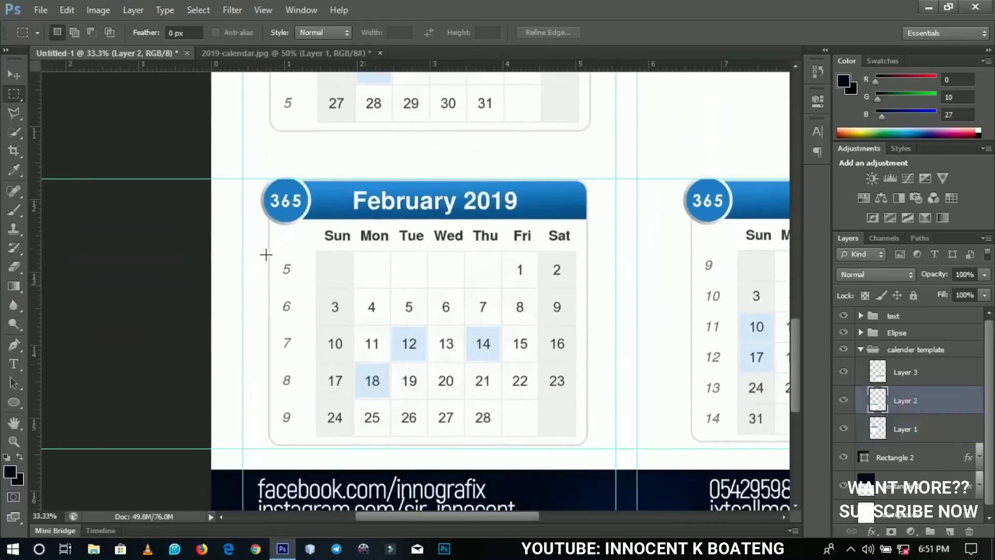
pyautogui.moveTo(247, 171); pyautogui.dragTo(575, 234)
pyautogui.moveTo(591, 228); pyautogui.dragTo(599, 226)
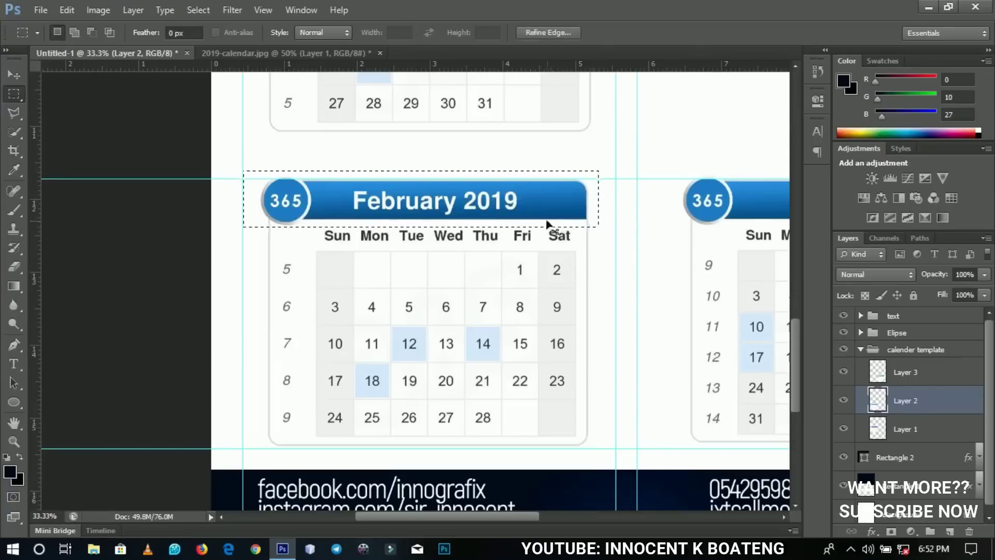
pyautogui.hotkey('ctrl', 'u')
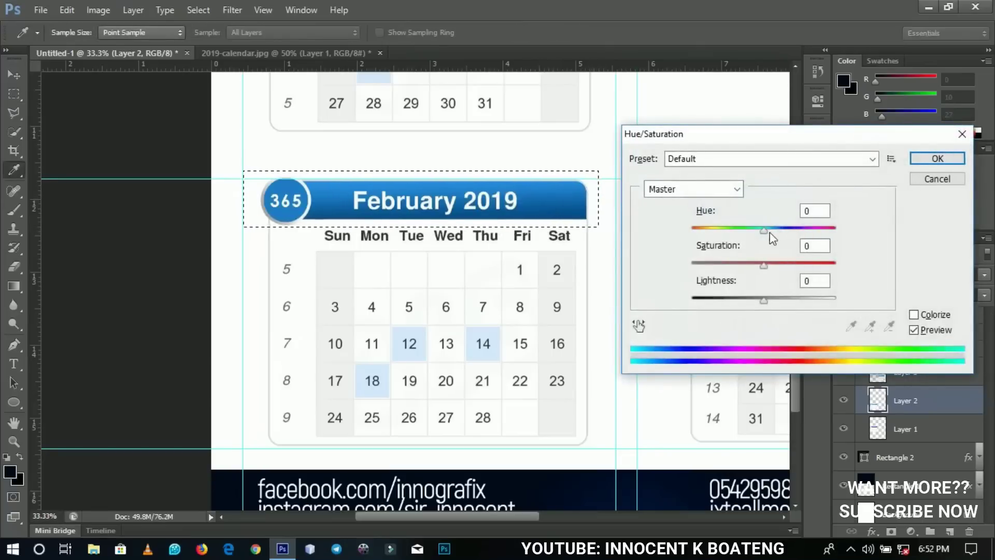
pyautogui.moveTo(772, 238); pyautogui.dragTo(829, 235)
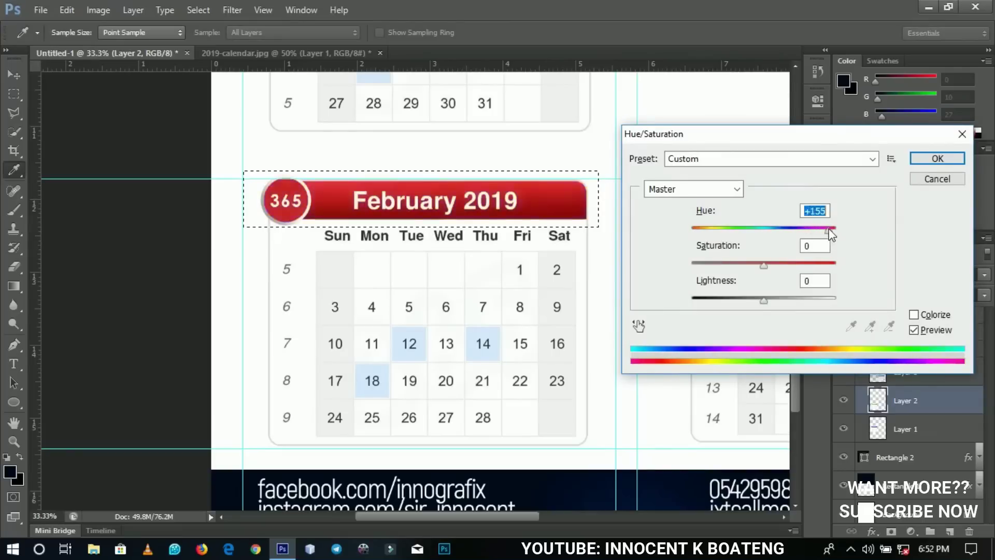
pyautogui.click(938, 158)
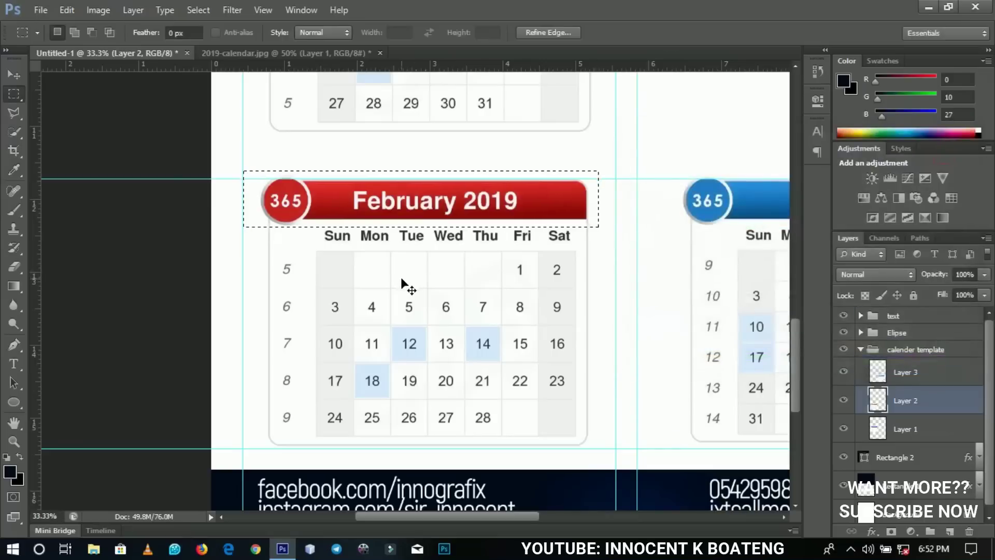
pyautogui.hotkey('ctrl', 'd')
# - Select the March 2019 header and its 365 badge with a rectangular marquee and shift its hue to green on Layer 3
pyautogui.moveTo(640, 194); pyautogui.dragTo(421, 227)
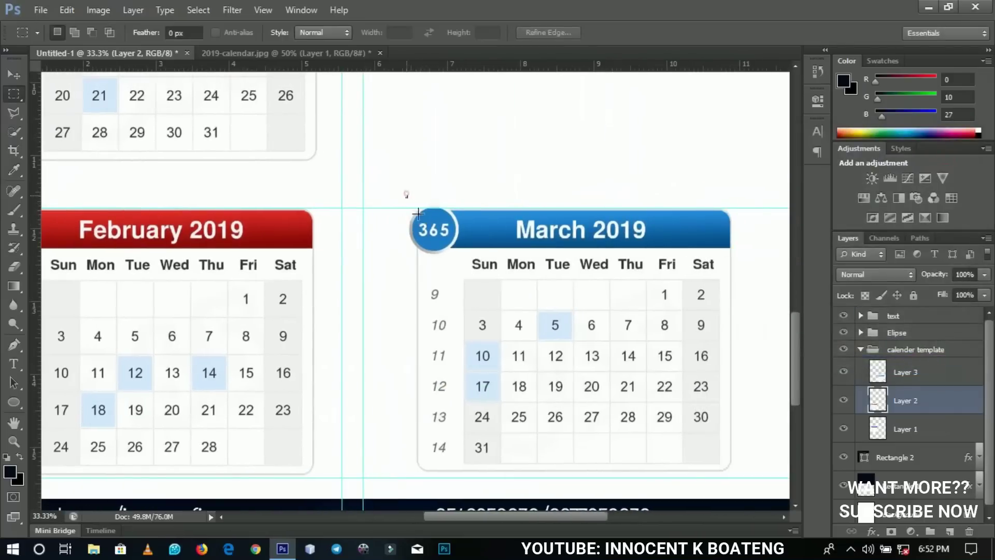
pyautogui.moveTo(407, 193); pyautogui.dragTo(735, 258)
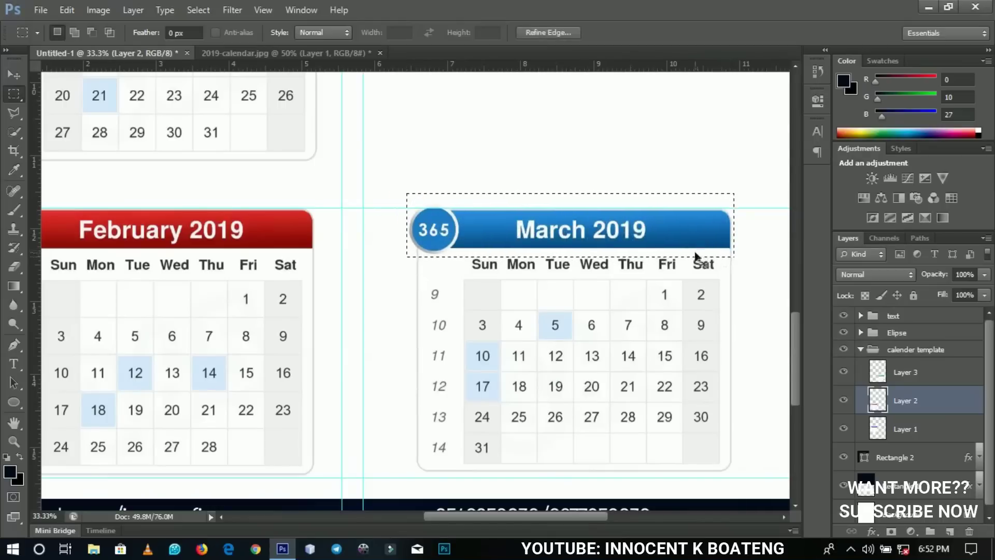
pyautogui.hotkey('ctrl', 'u')
pyautogui.press('Return')
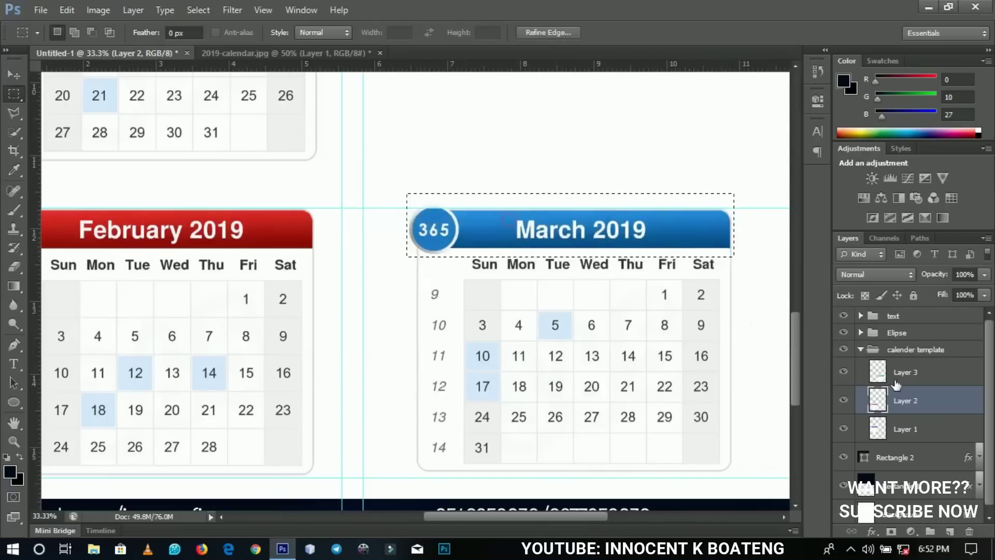
pyautogui.click(905, 376)
pyautogui.hotkey('ctrl', 'u')
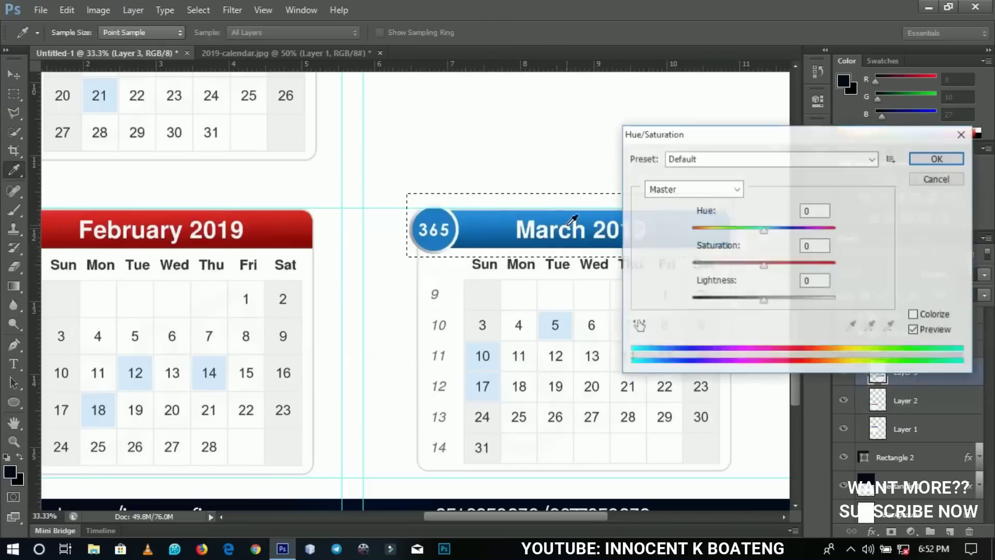
pyautogui.moveTo(763, 231); pyautogui.dragTo(716, 246)
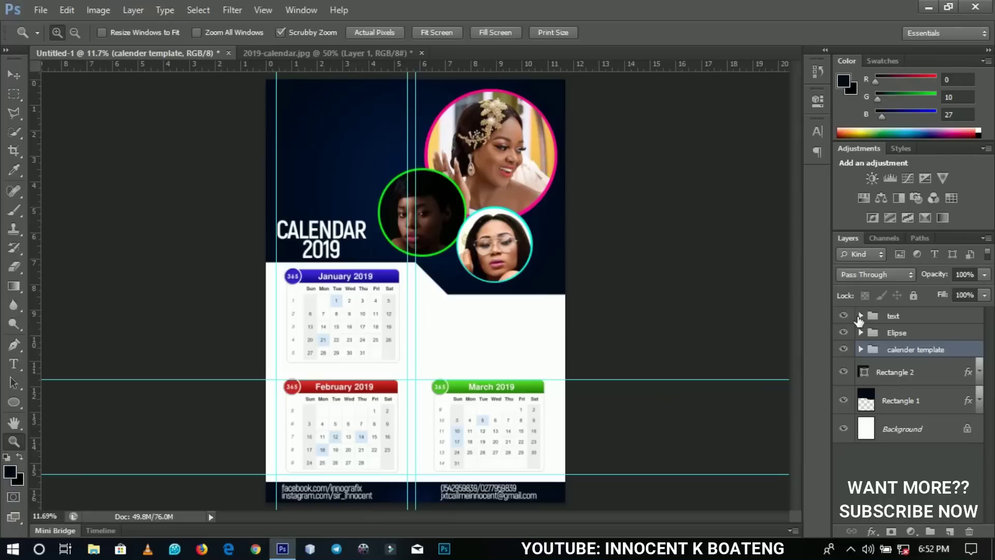
# - Recolour the CALENDAR DESIGN BY INNOGRAFIX text to dark navy 000a1b, sampled from the poster's upper background
pyautogui.click(859, 318)
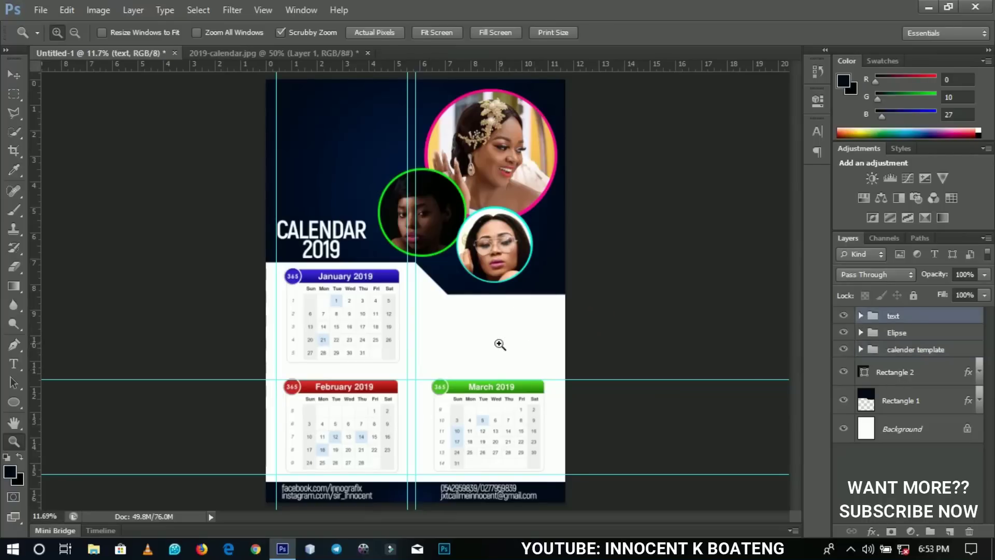
pyautogui.press('t')
pyautogui.click(484, 339)
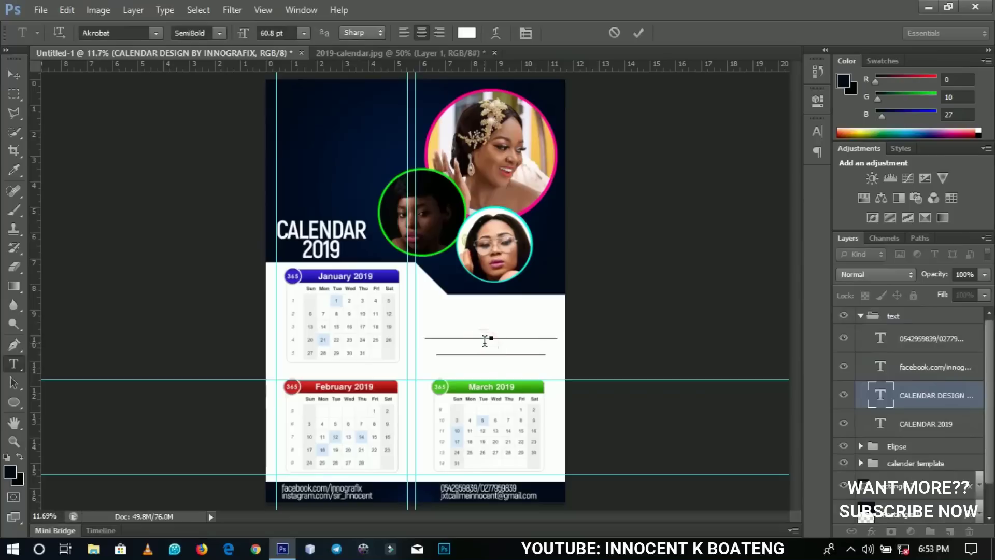
pyautogui.hotkey('ctrl', 'a')
pyautogui.click(465, 34)
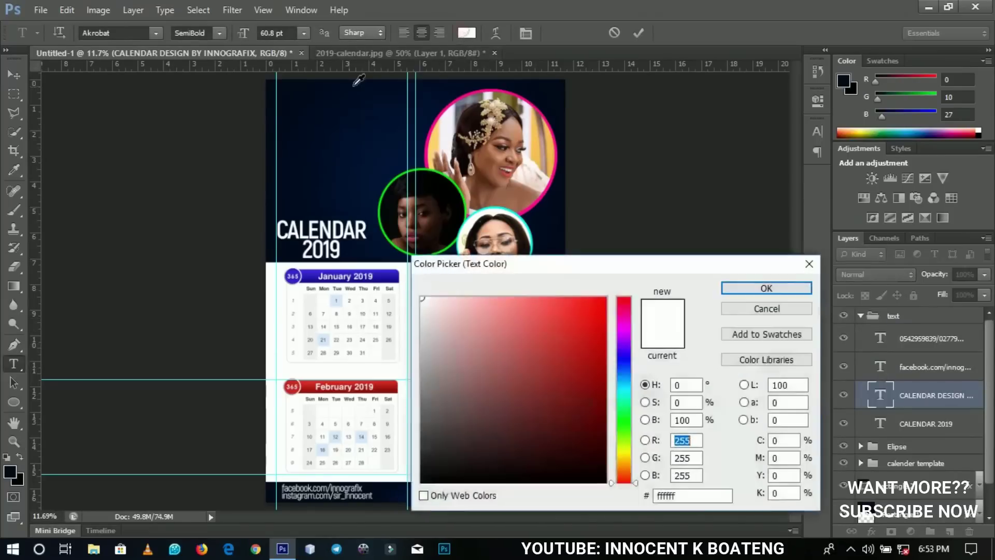
pyautogui.click(270, 86)
pyautogui.click(767, 288)
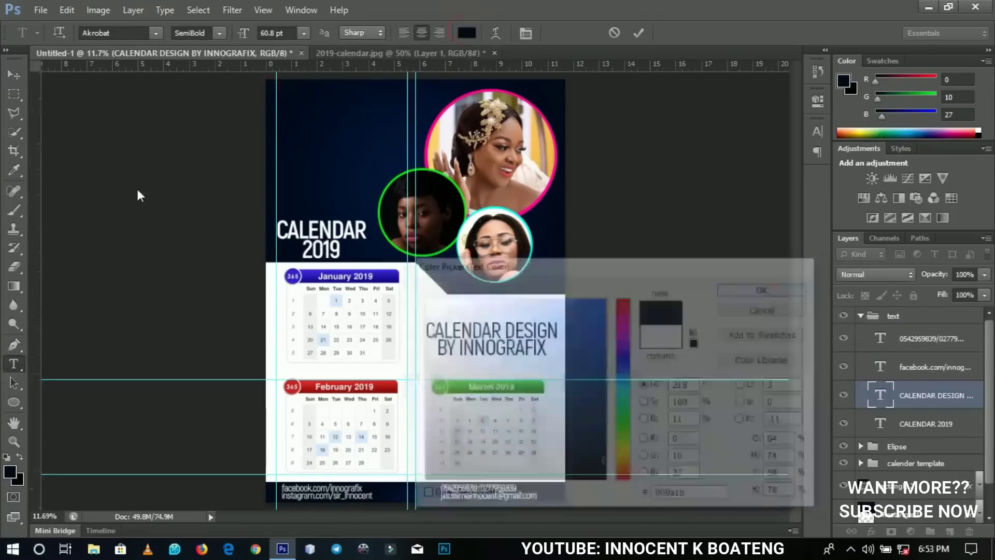
pyautogui.click(14, 75)
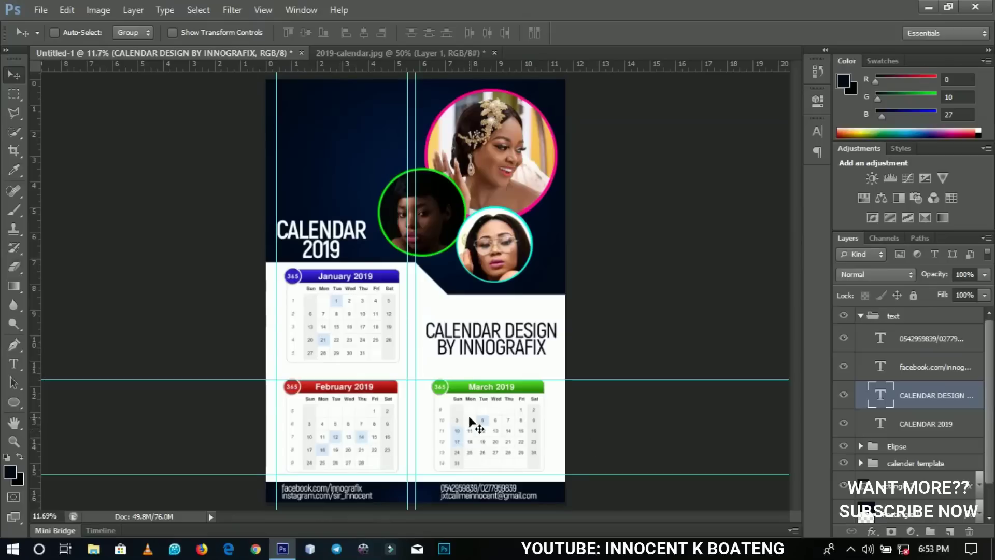
# - Select the CALENDAR DESIGN BY INNOGRAFIX text layer on the canvas and nudge it slightly left above the March block
pyautogui.rightClick(479, 323)
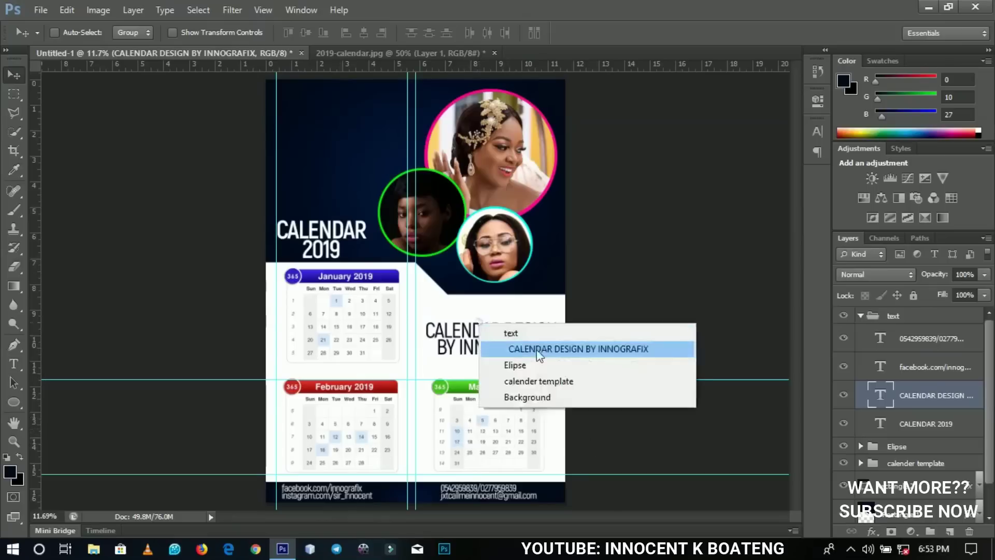
pyautogui.click(537, 349)
pyautogui.moveTo(497, 354); pyautogui.dragTo(494, 354)
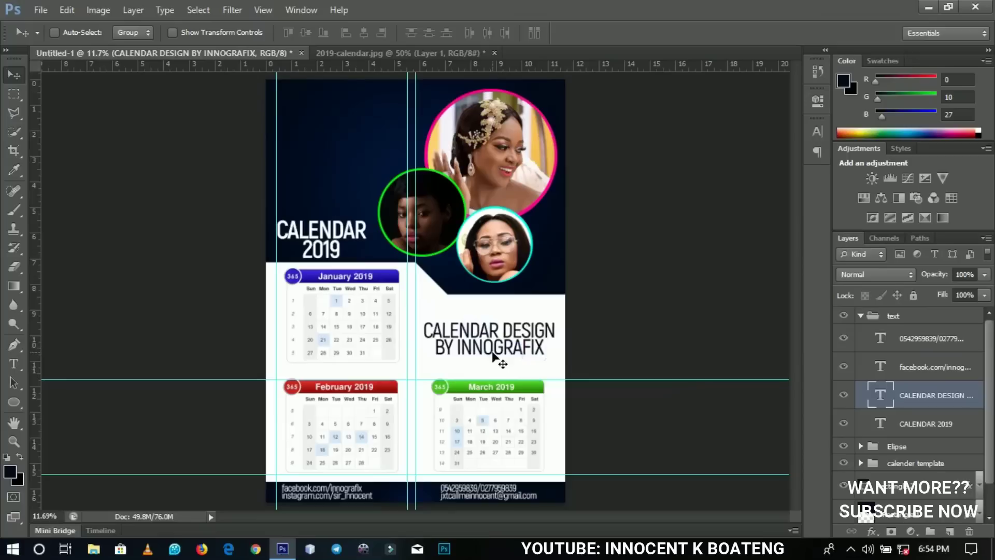